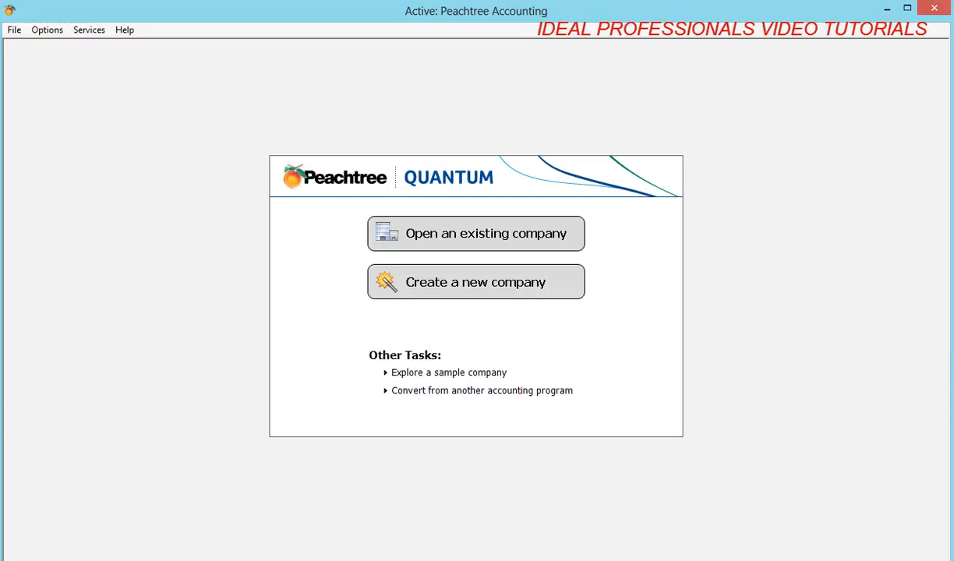
Start a new company named "ABC LTD" and choose to build its own chart of accounts.
left_click(486, 284)
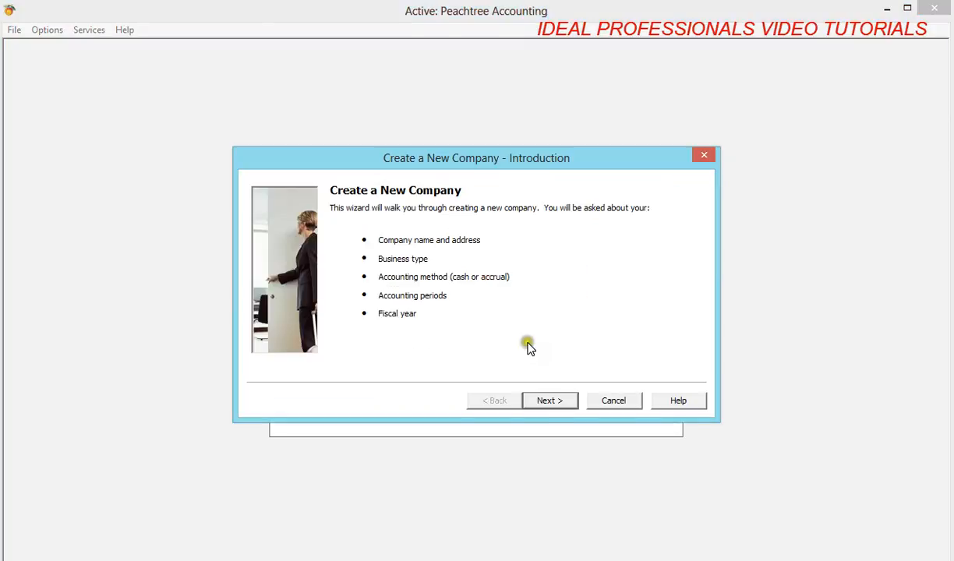
left_click(544, 401)
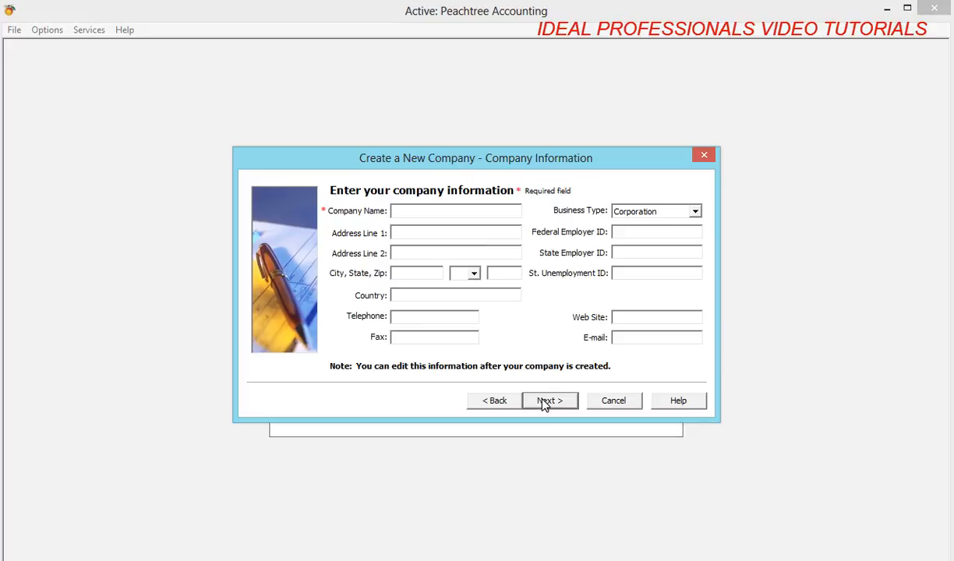
type("ABC LTD")
left_click(567, 400)
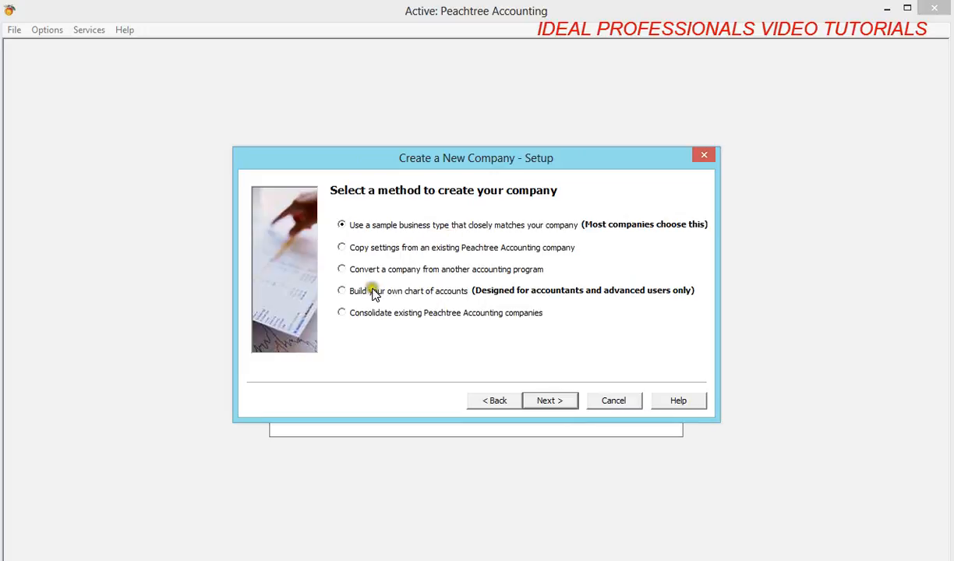
left_click(342, 291)
left_click(550, 400)
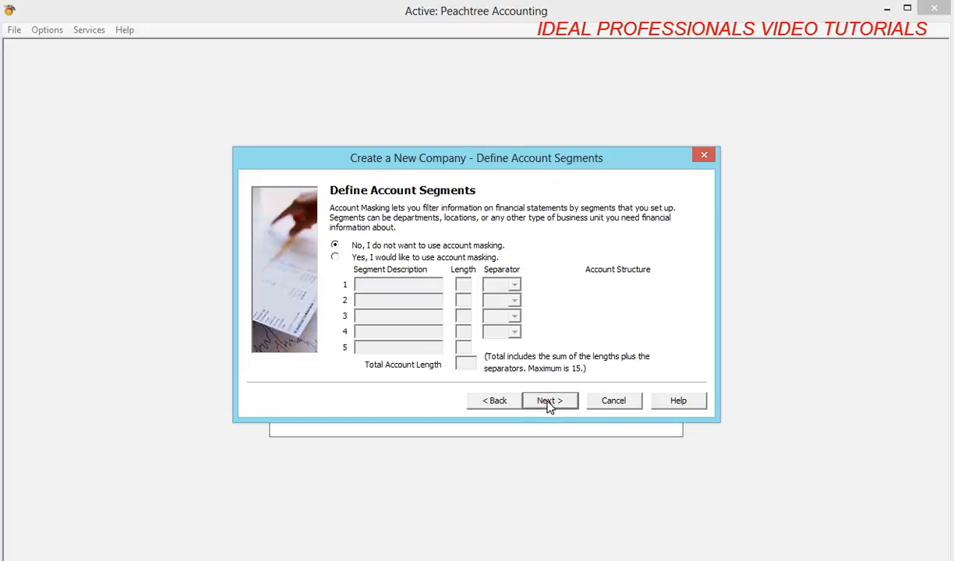
Create the company without account masking, using accrual accounting, SmartPosting and a fiscal year starting January 2013.
left_click(549, 401)
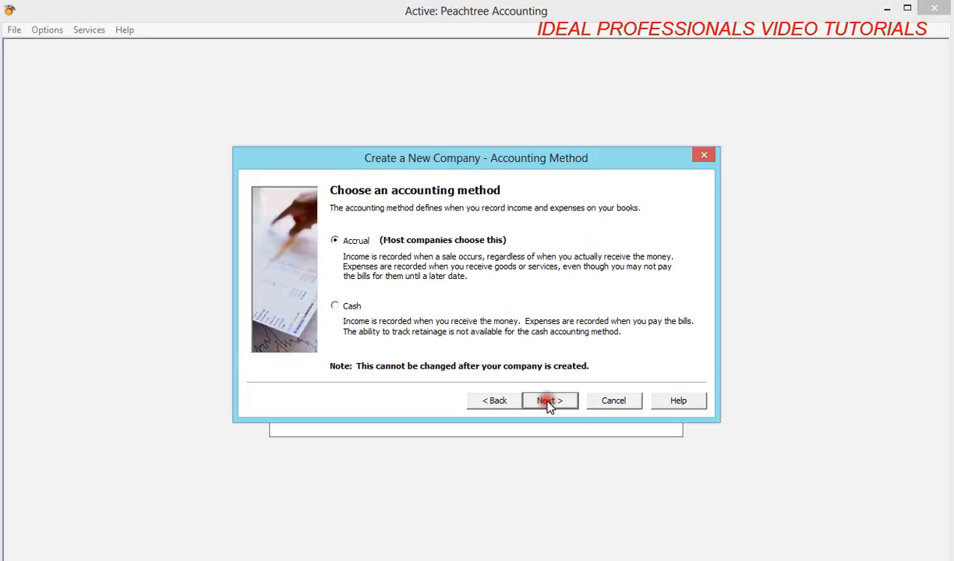
left_click(549, 400)
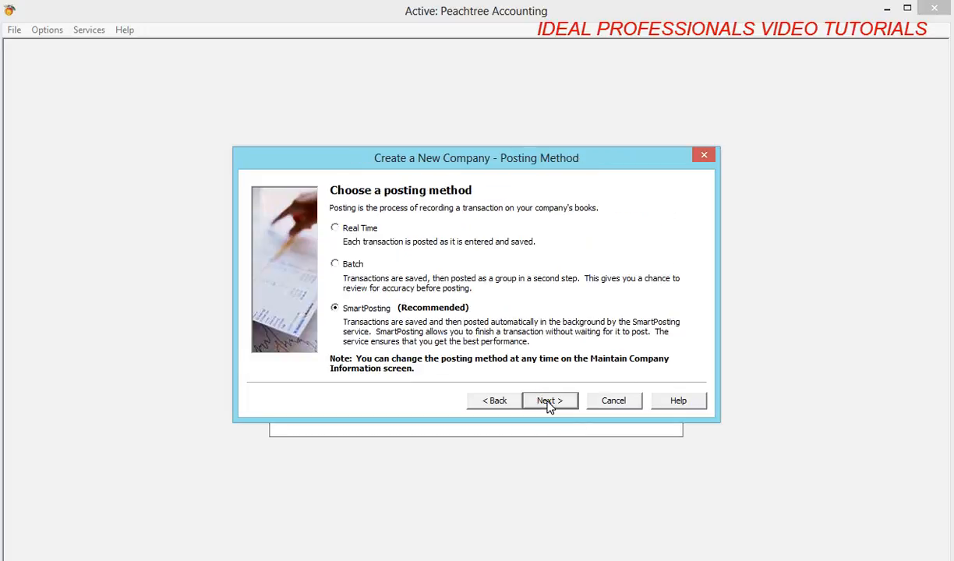
left_click(549, 401)
left_click(549, 401)
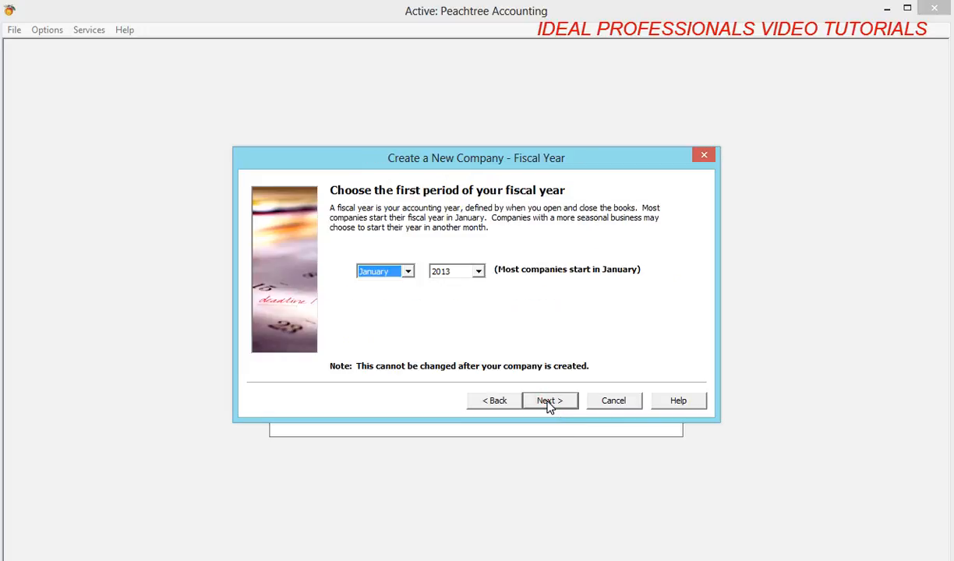
left_click(549, 401)
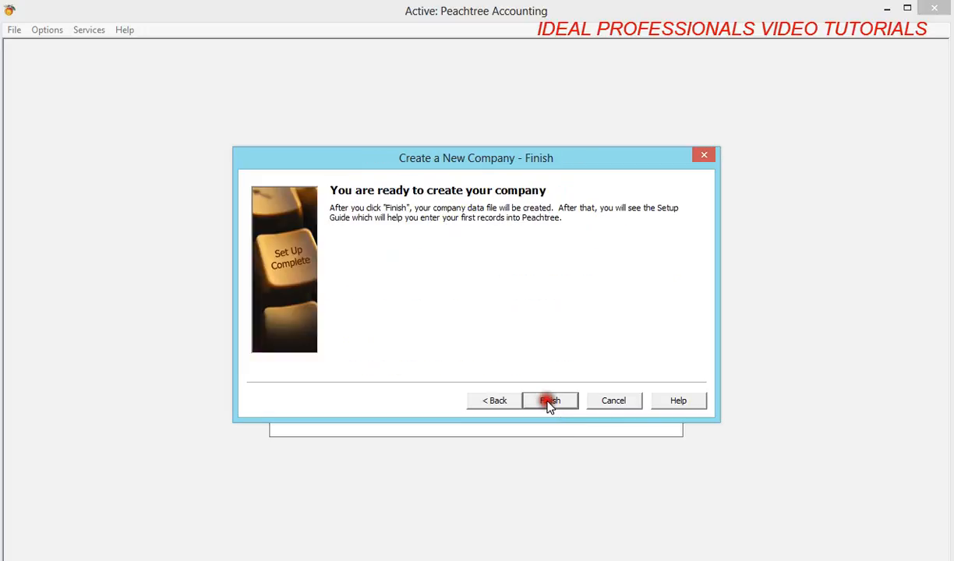
left_click(549, 400)
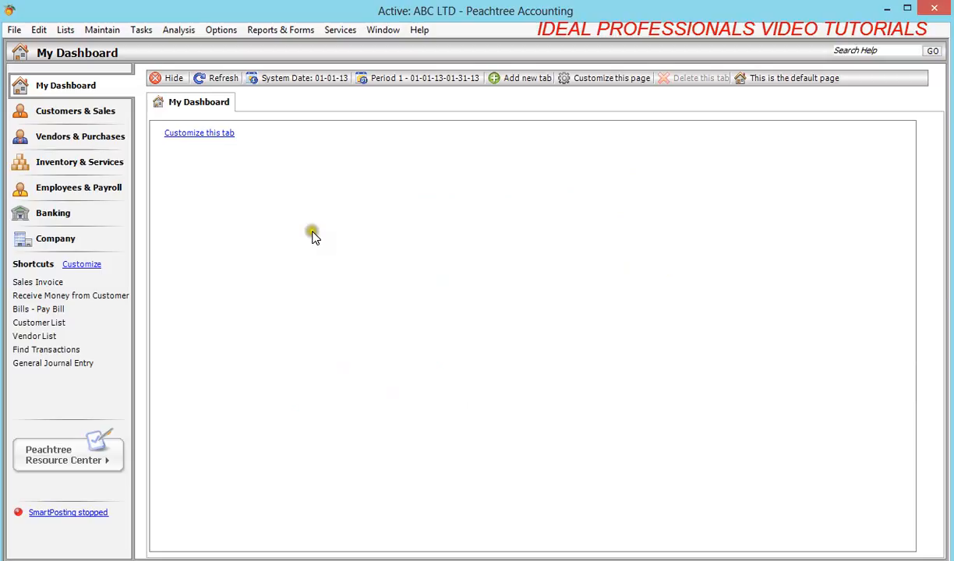
Open the chart of accounts maintenance window and check the list of existing account IDs.
left_click(102, 32)
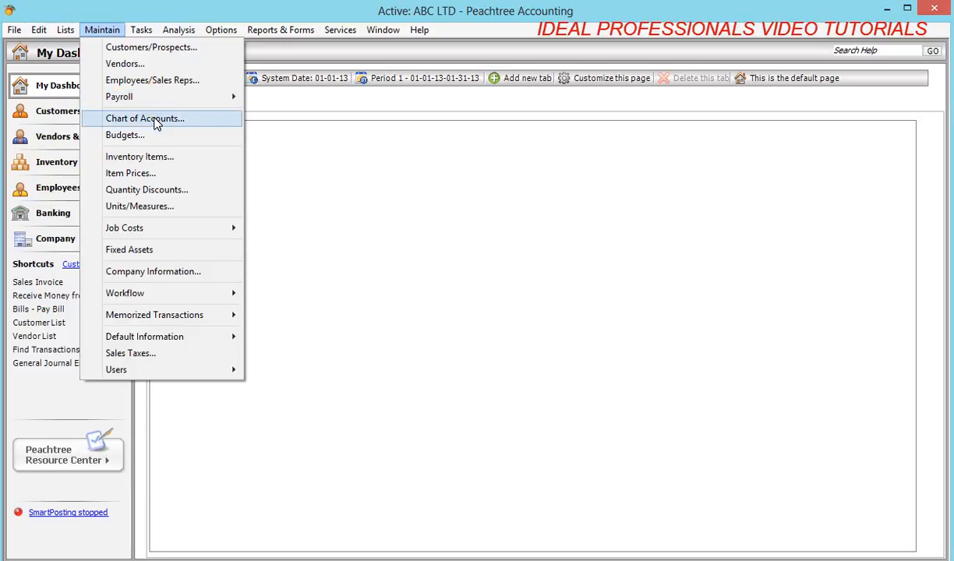
left_click(145, 118)
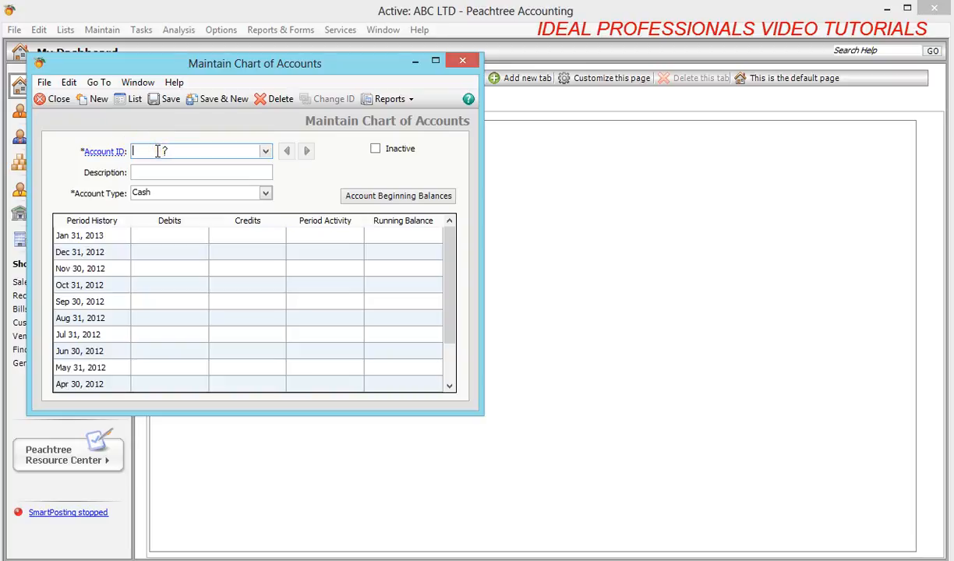
left_click(265, 153)
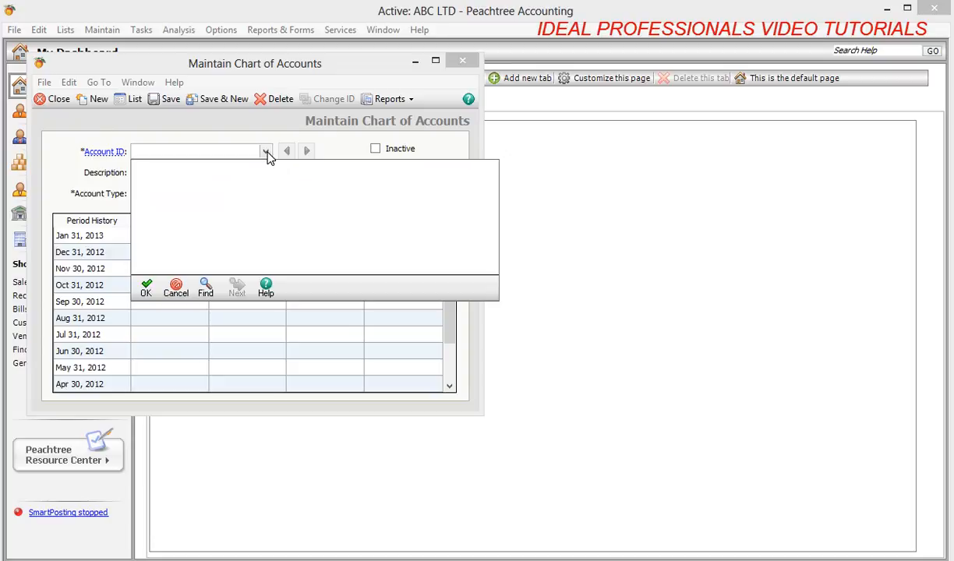
left_click(176, 296)
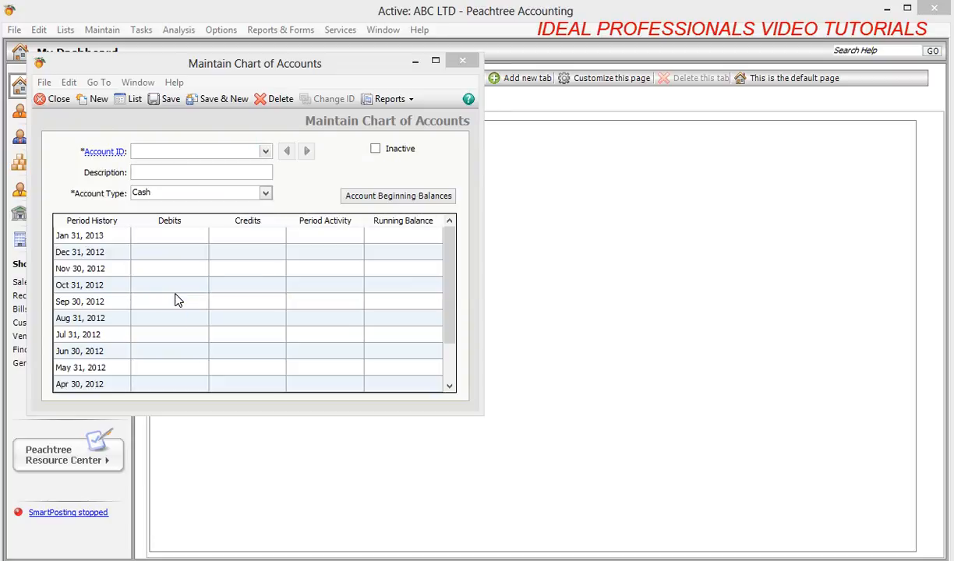
left_click(202, 172)
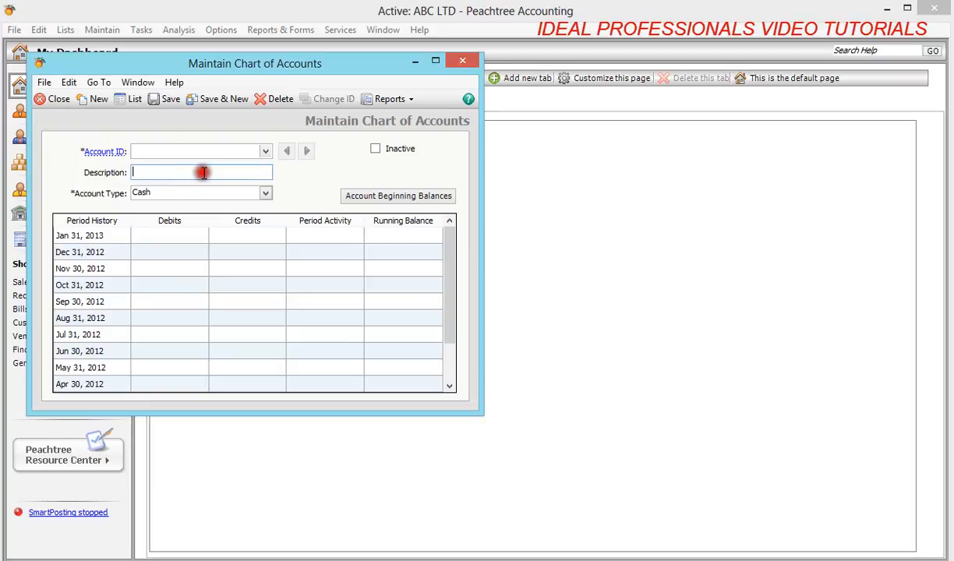
Review all available account types for a new account, from Accounts Payable through Receivable Retainage.
left_click(266, 194)
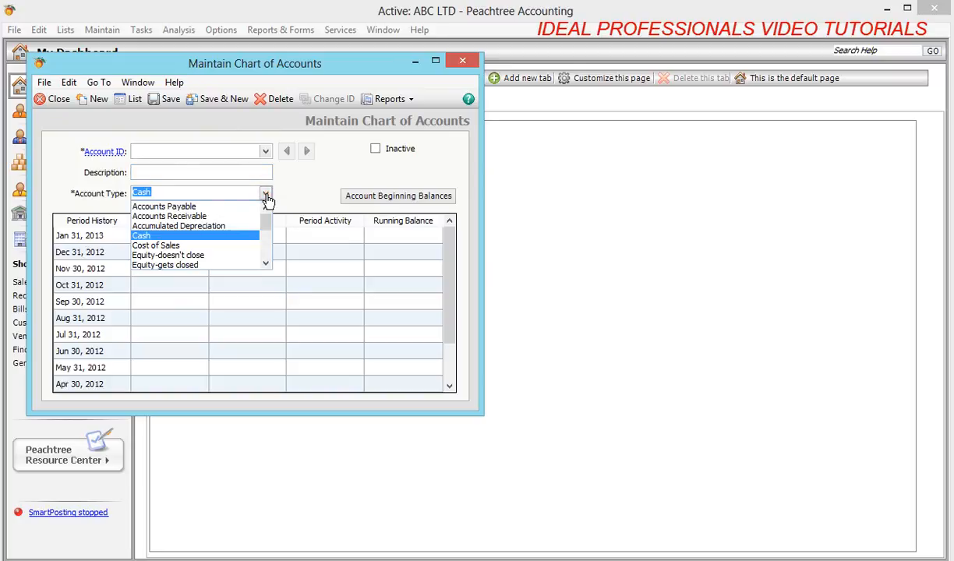
left_click(265, 208)
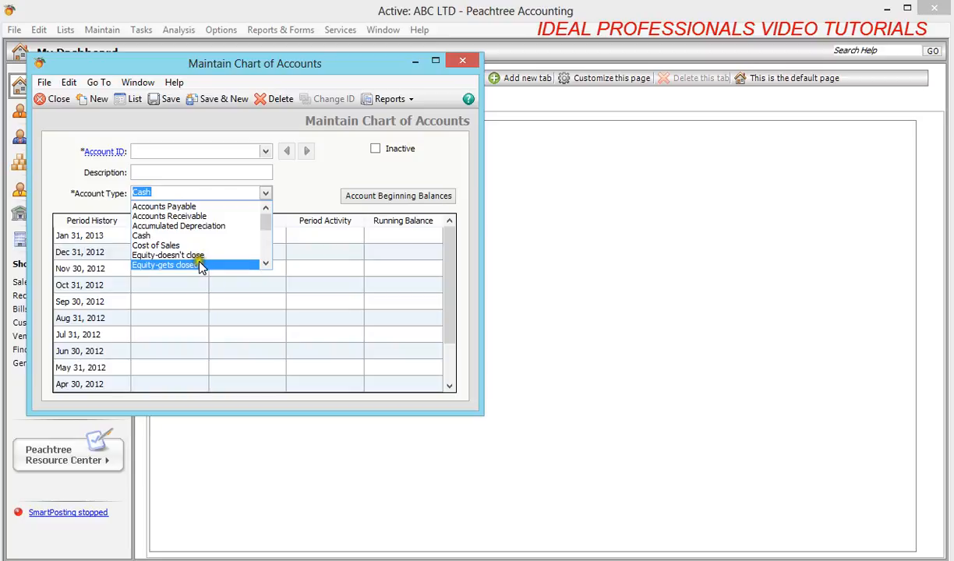
left_click(265, 265)
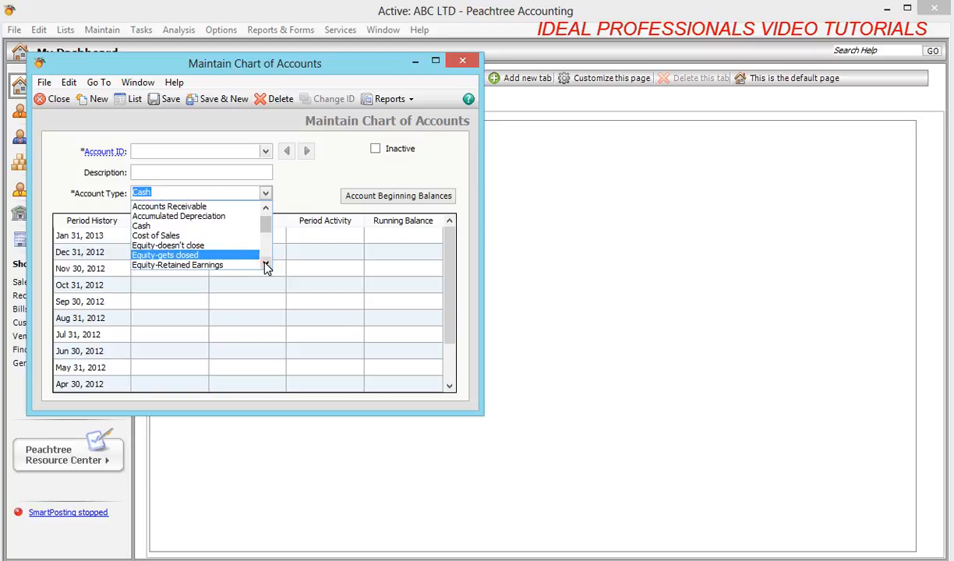
left_click(265, 266)
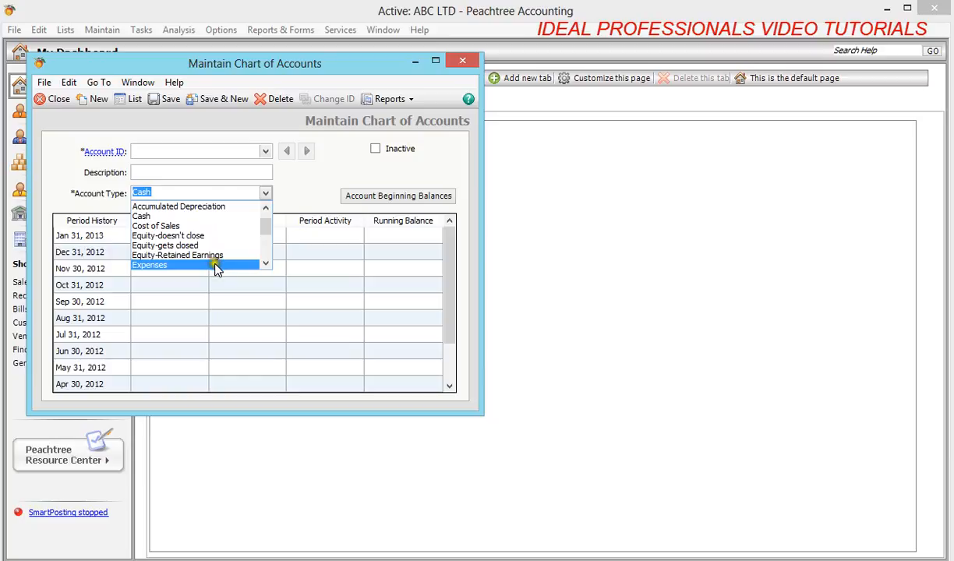
left_click(242, 267)
left_click(265, 266)
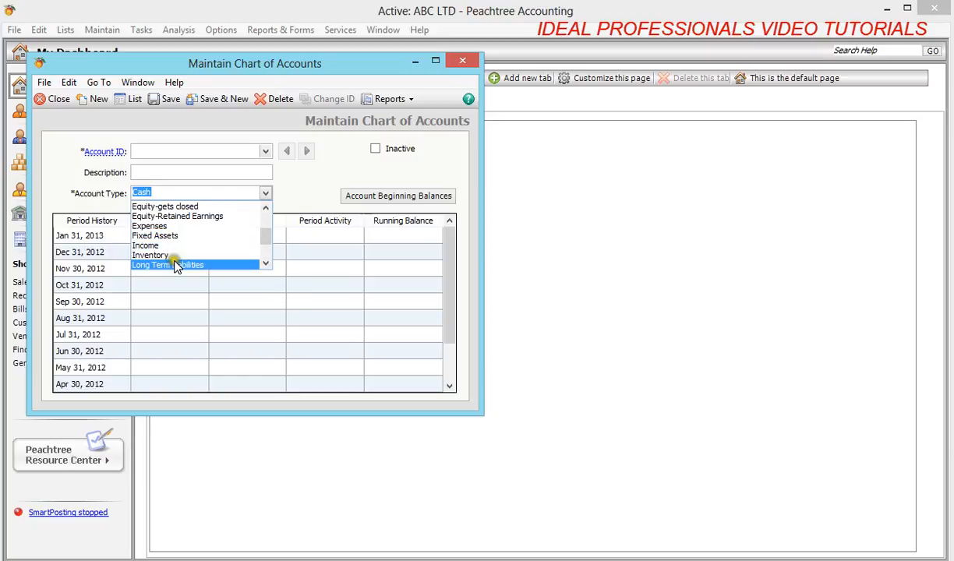
left_click(265, 265)
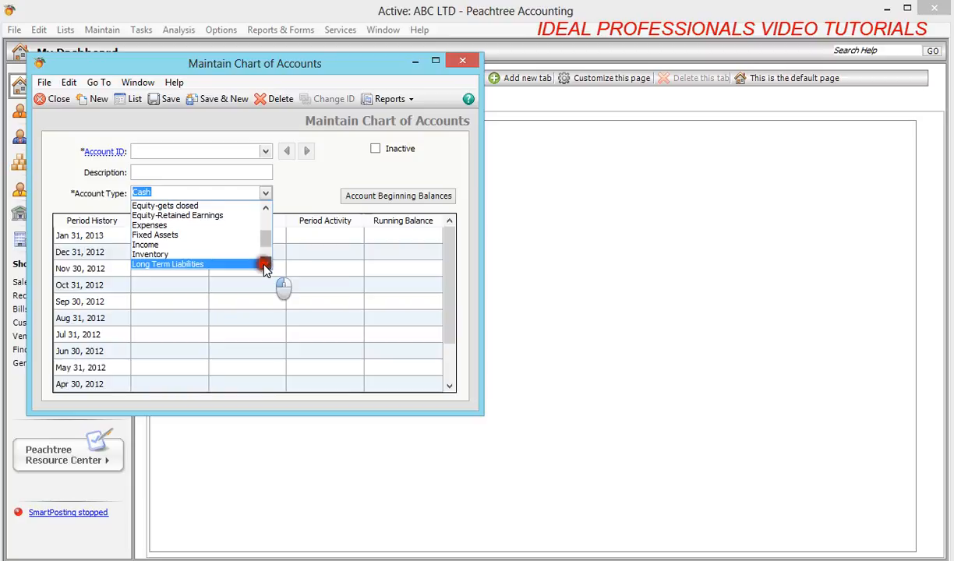
left_click(265, 266)
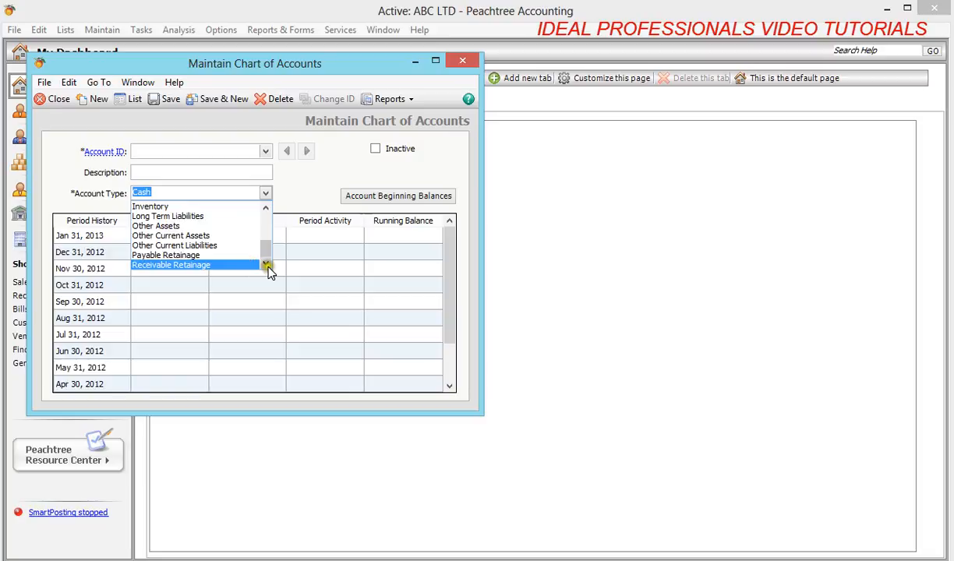
left_click(266, 194)
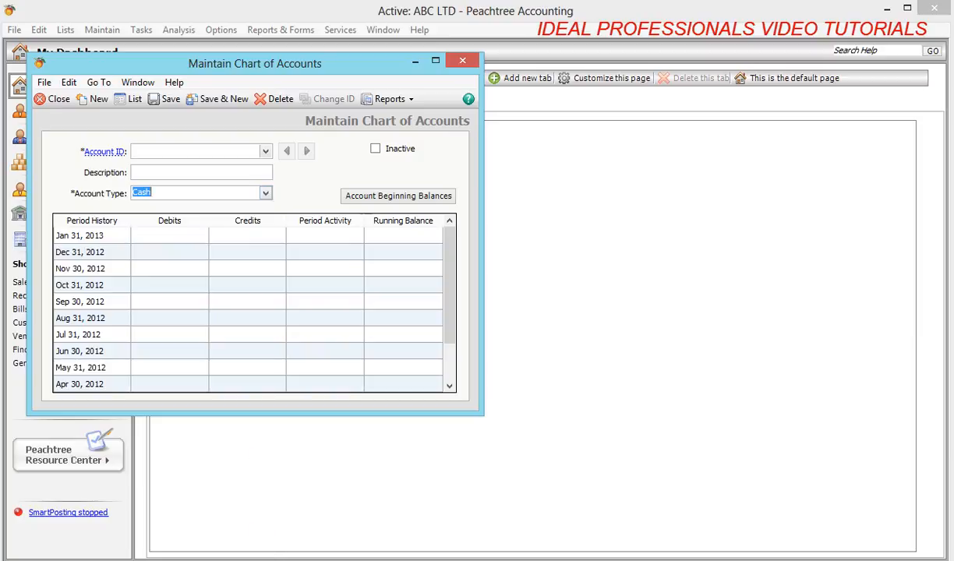
Switch to the blank Word document and enter the heading "CODING SYSTEM".
mouse_move(263, 560)
left_click(262, 499)
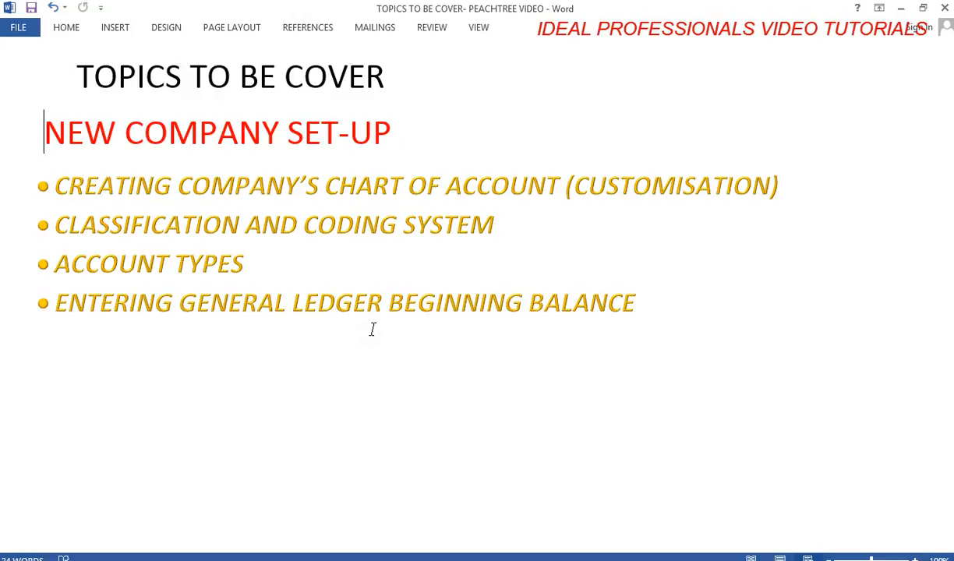
key("alt+Tab")
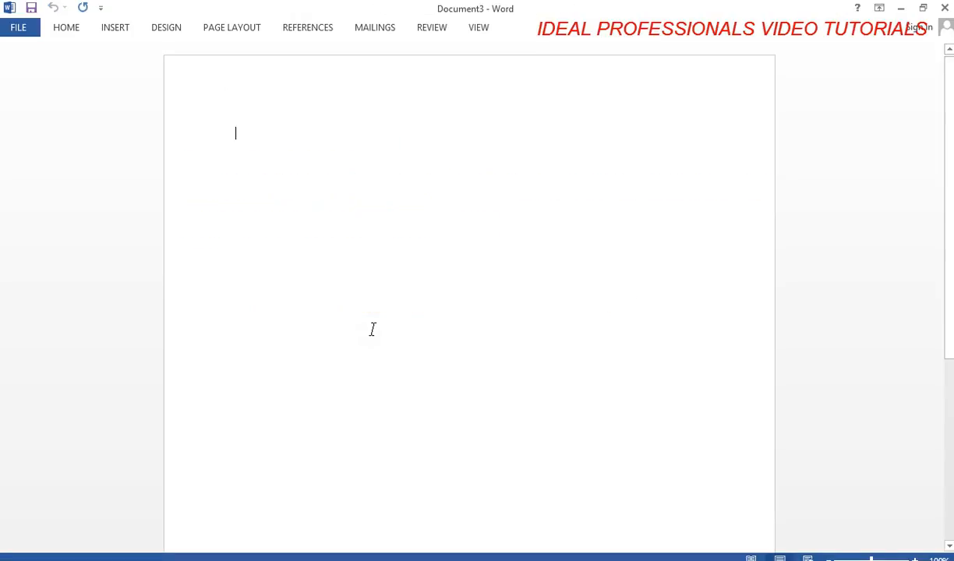
left_click(247, 134)
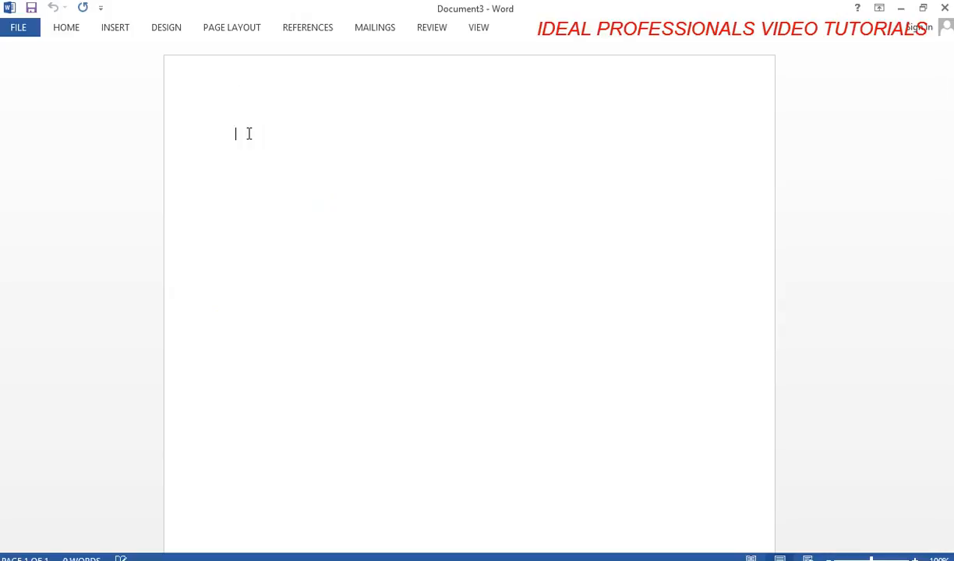
type("coDING SYST")
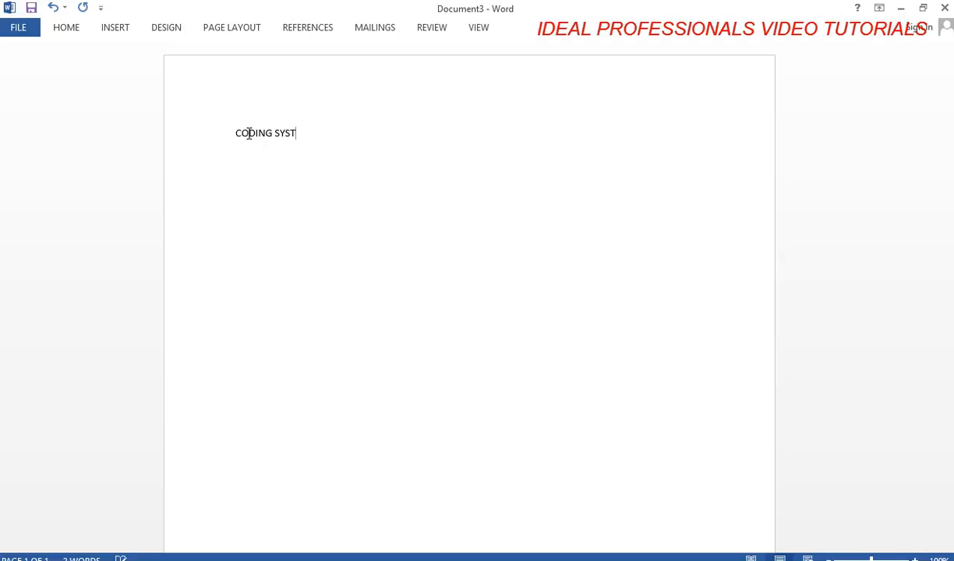
type("EM")
Make the "CODING SYSTEM" heading bold and enlarge its font size to 24.
key("shift+Left")
key("shift+Left")
key("shift+Left")
key("shift+Left")
key("shift+Left")
key("shift+Left")
key("shift+Left")
key("shift+Left")
key("shift+Left")
key("shift+Left")
key("shift+Left")
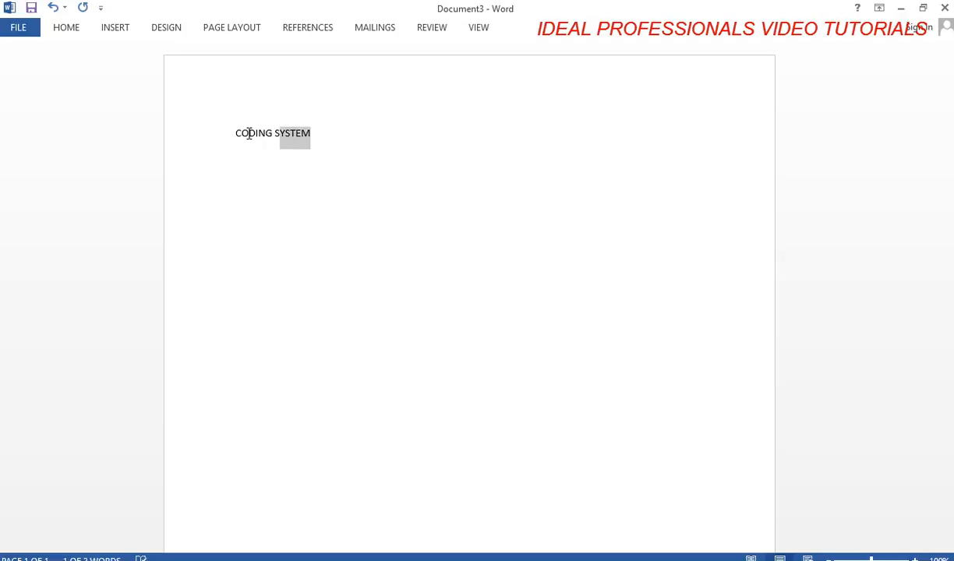
key("ctrl+a")
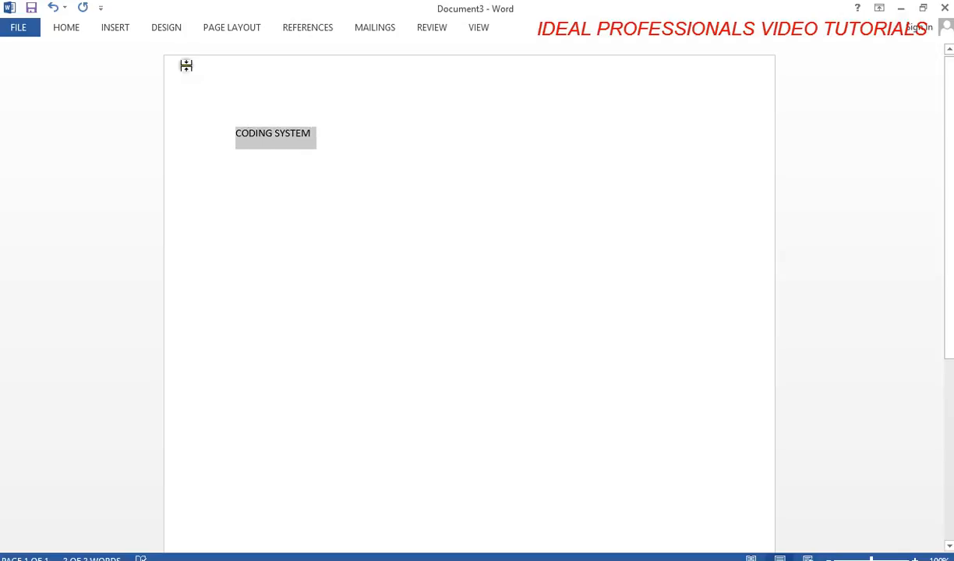
left_click(67, 28)
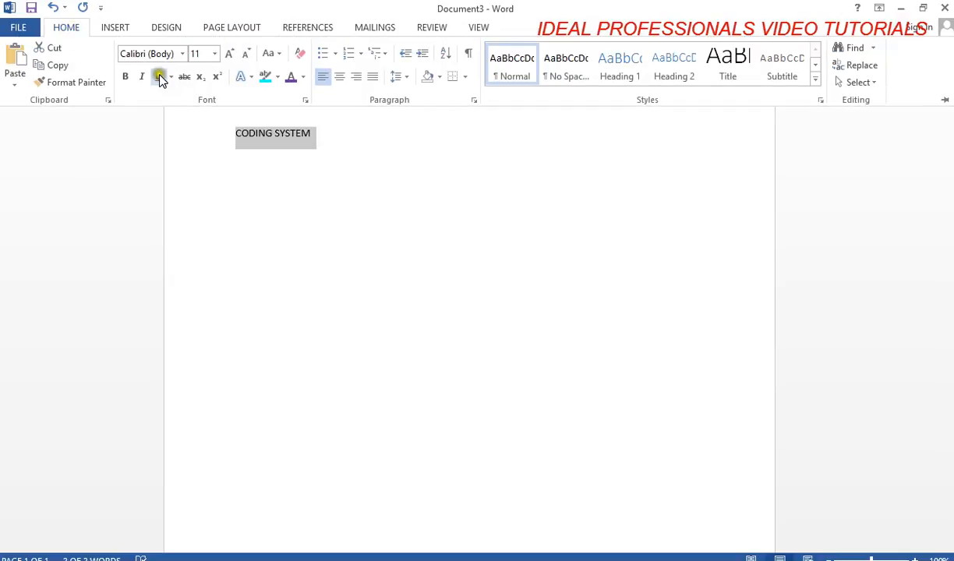
left_click(127, 76)
left_click(231, 53)
left_click(230, 53)
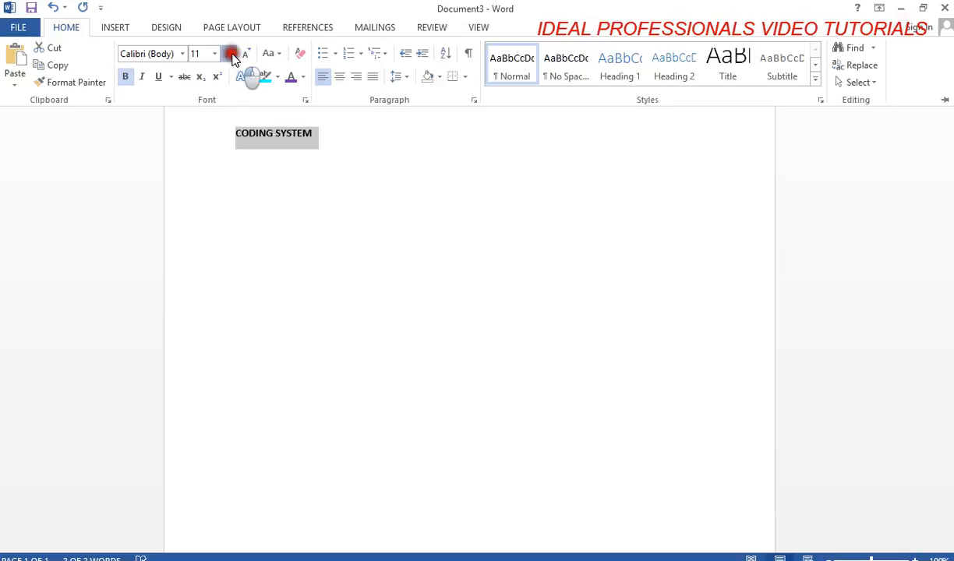
left_click(231, 53)
left_click(231, 54)
left_click(231, 53)
left_click(231, 53)
left_click(231, 54)
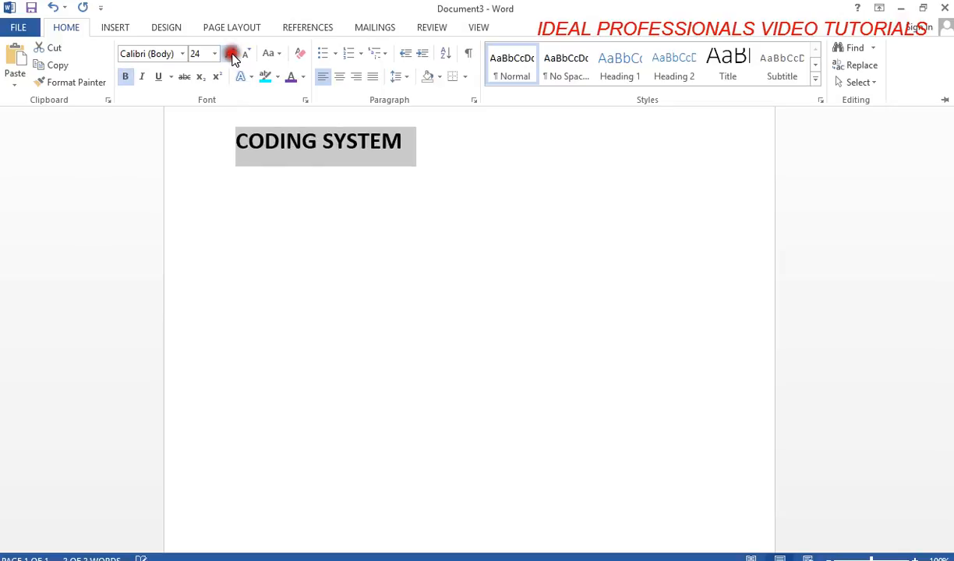
left_click(425, 151)
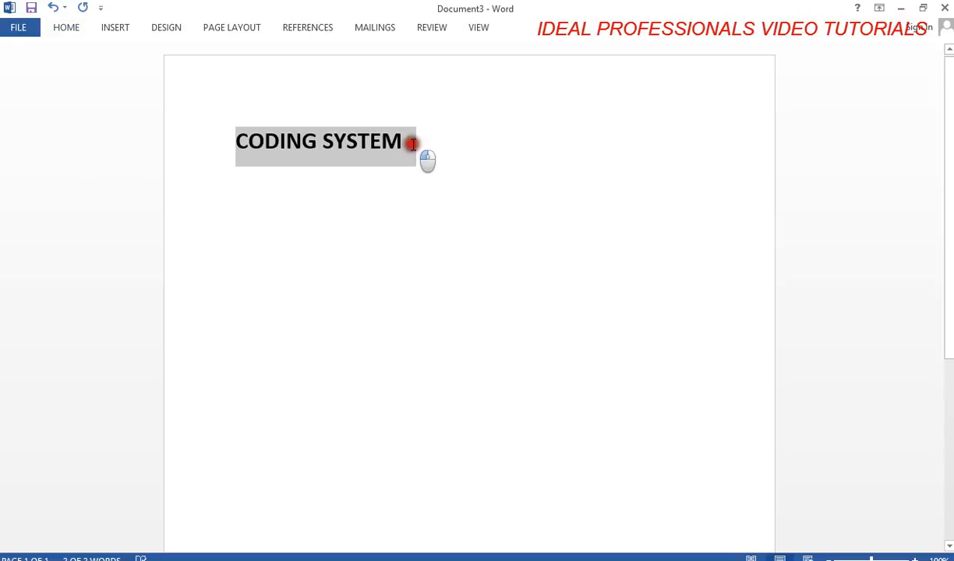
Add a new line reading "ACCOUNT TYPE" below the "CODING SYSTEM" heading.
left_click(412, 144)
key("Return")
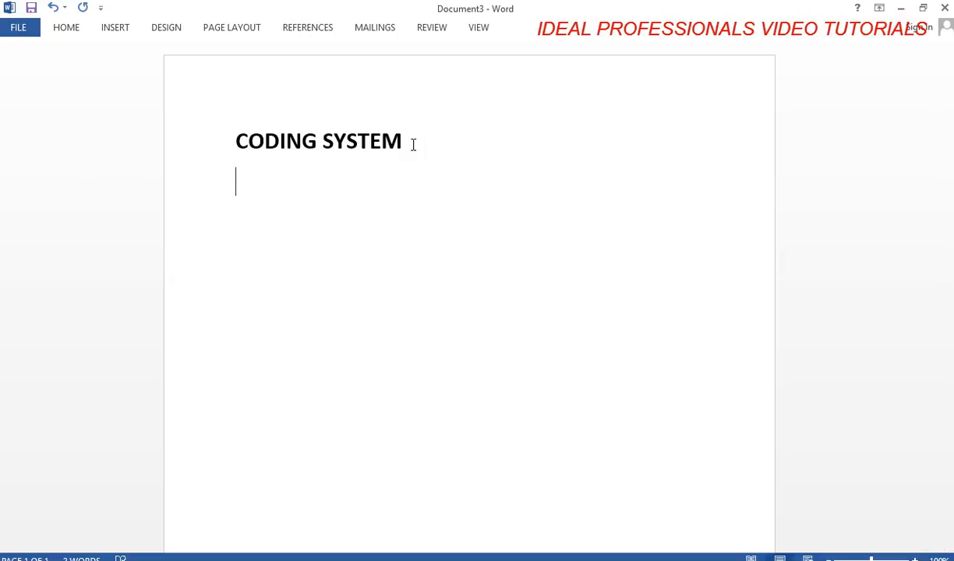
type("ACCOUN")
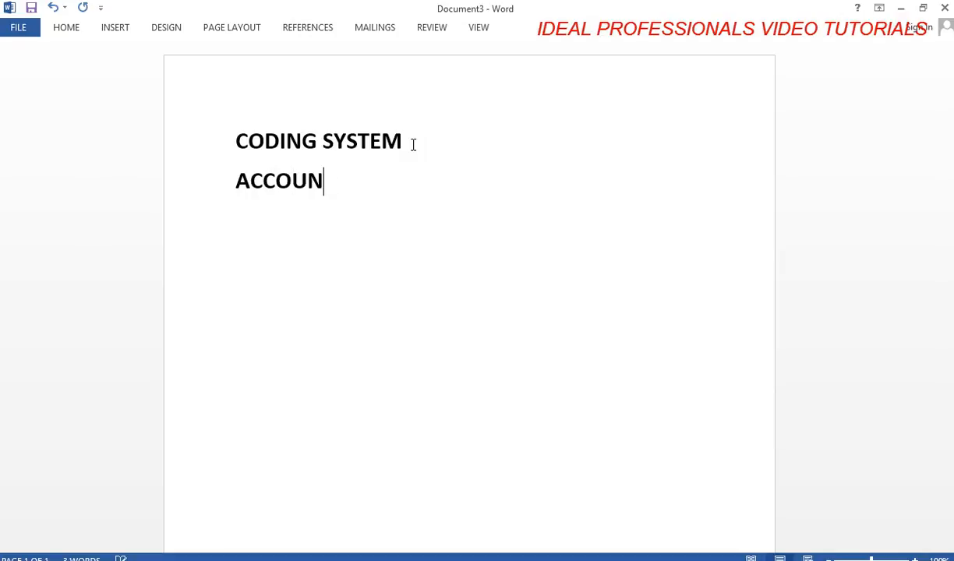
type("T TYPE")
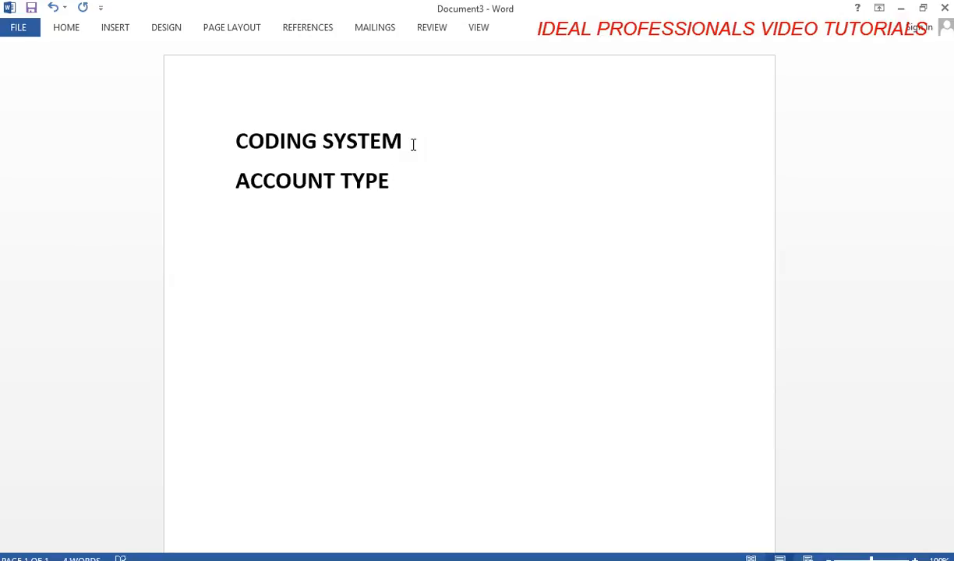
Place the text cursor at the start of the "ACCOUNT TYPE" line.
key("Left")
key("Left")
key("Left")
key("Left")
key("Left")
key("Left")
key("Left")
key("Left")
key("Left")
key("Left")
key("Left")
key("Left")
key("Left")
key("Left")
key("Left")
Switch to Peachtree's Maintain Chart of Accounts window and check which fields an account record requires.
mouse_move(310, 560)
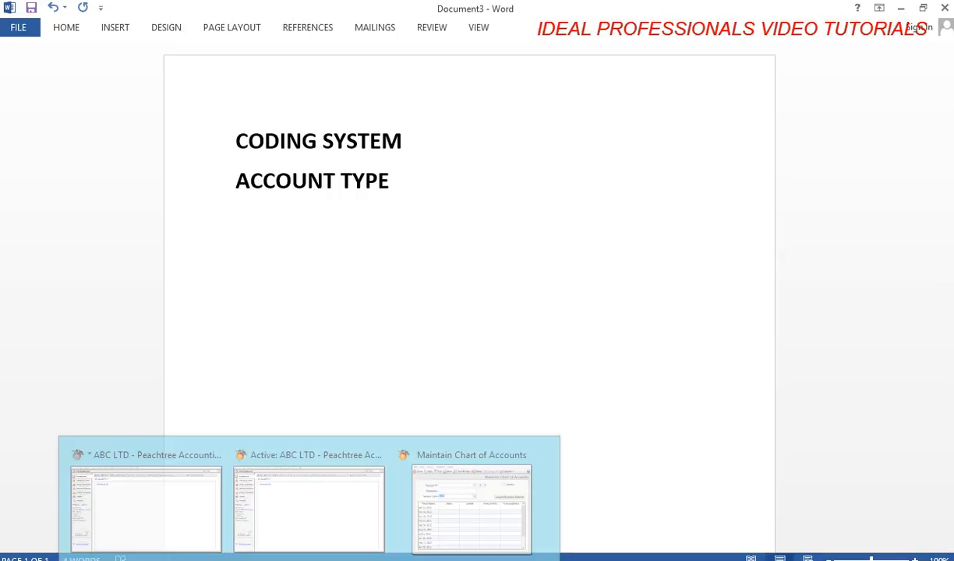
left_click(325, 510)
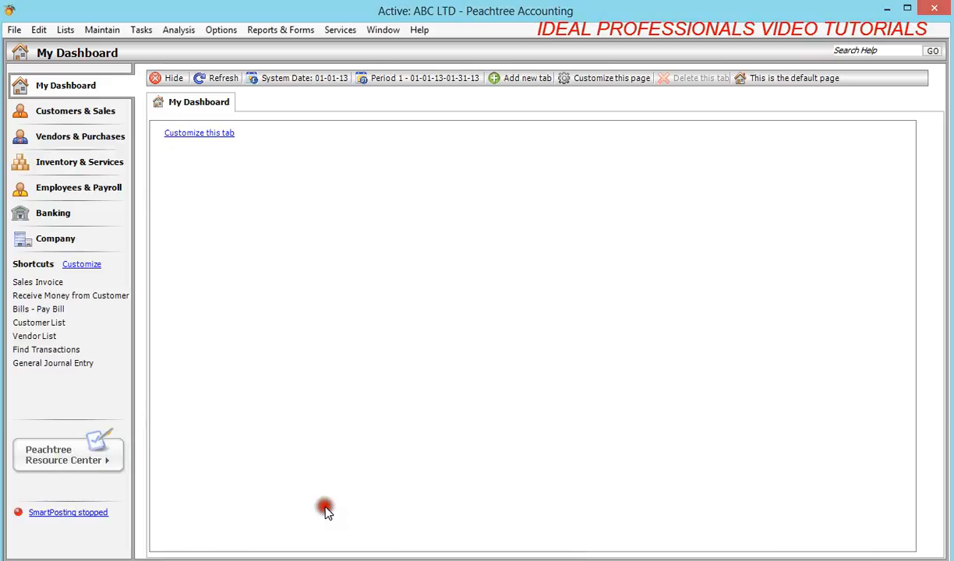
mouse_move(309, 560)
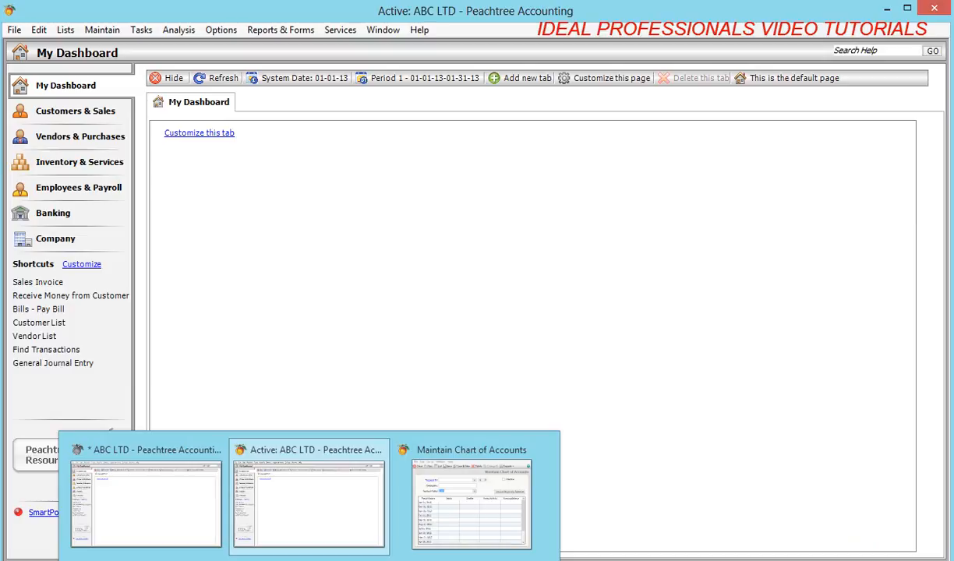
left_click(472, 503)
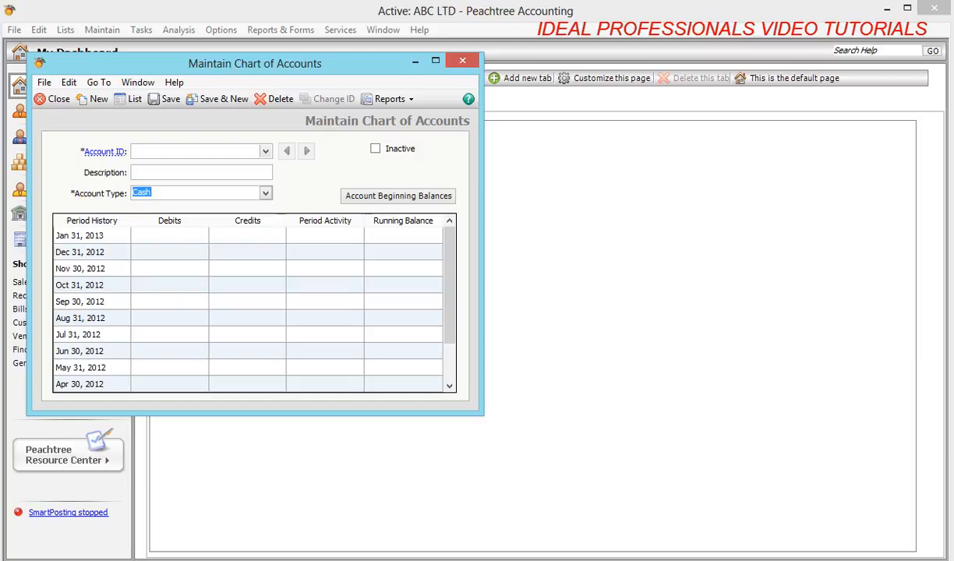
Return to the Word document and insert "ACCOUNT ID DESCRIPTION" in front of "ACCOUNT TYPE" on the second line.
mouse_move(261, 557)
left_click(314, 511)
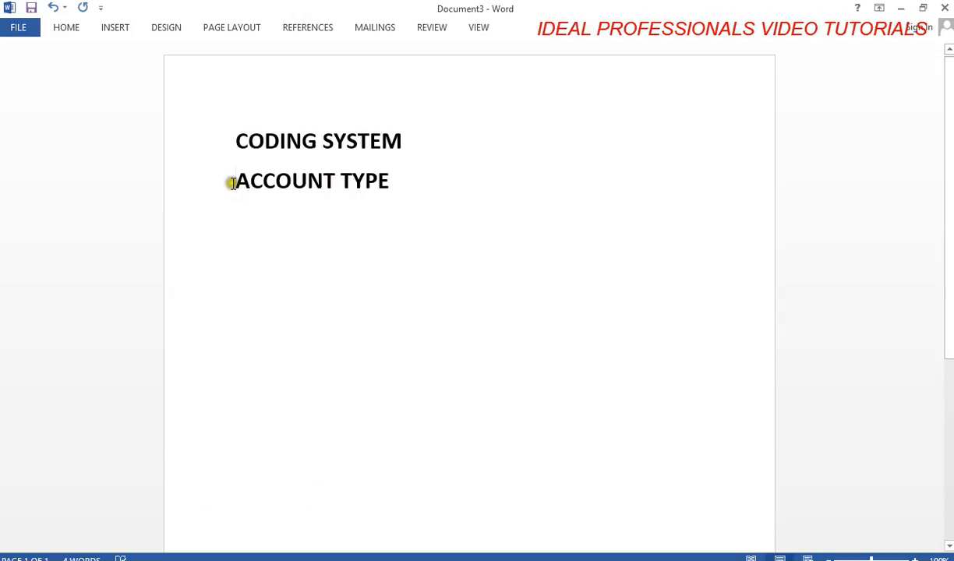
type("ACCO")
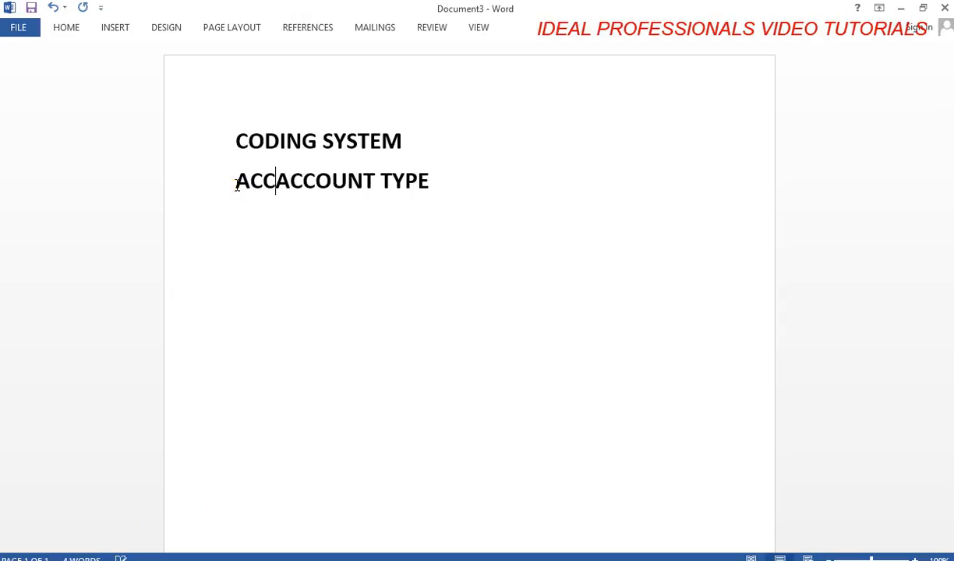
type("UNT ")
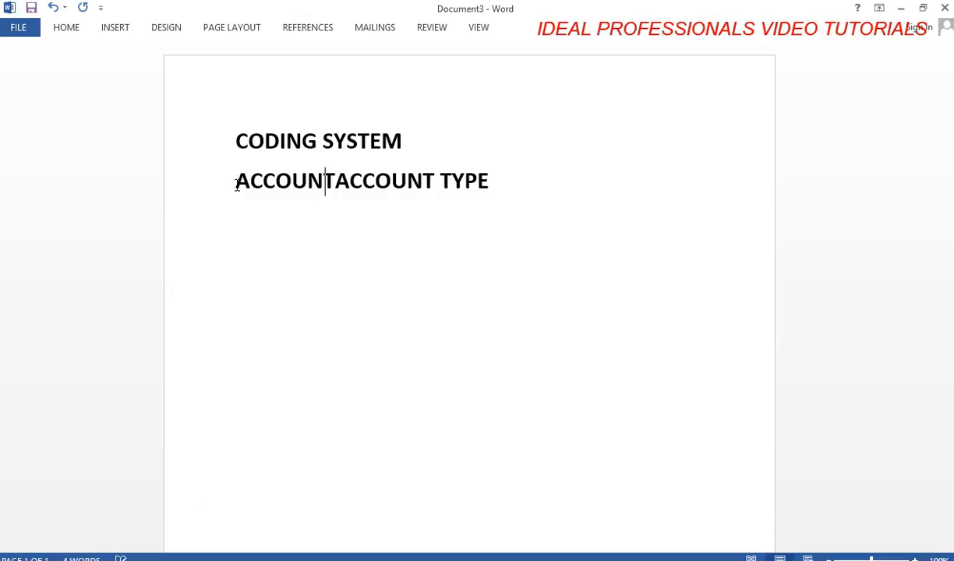
type("ID")
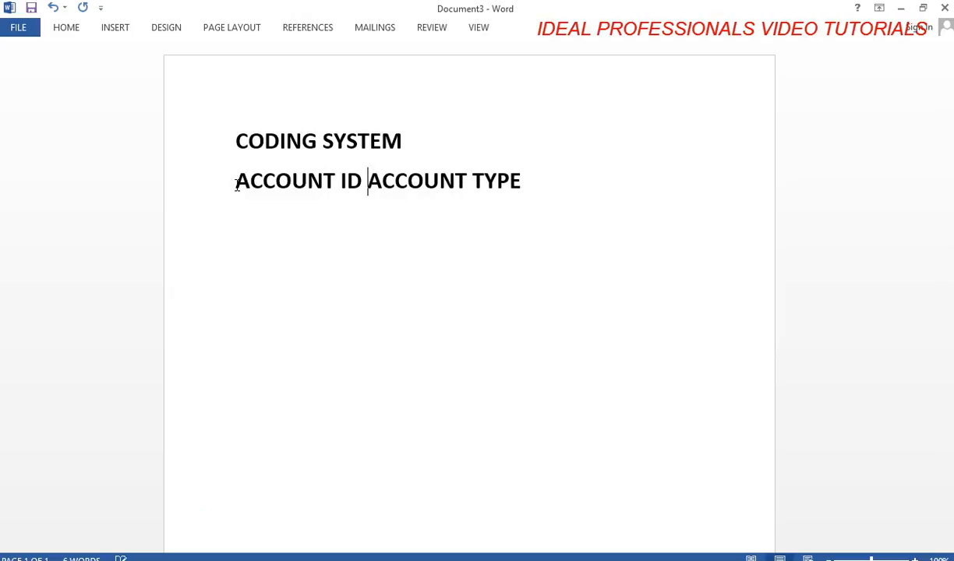
type(" DES")
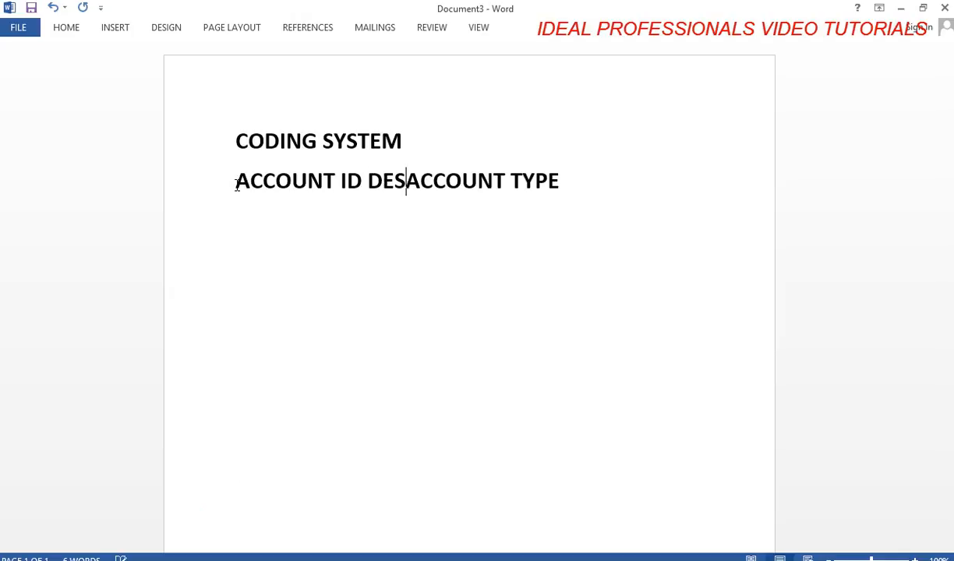
type("CRIP")
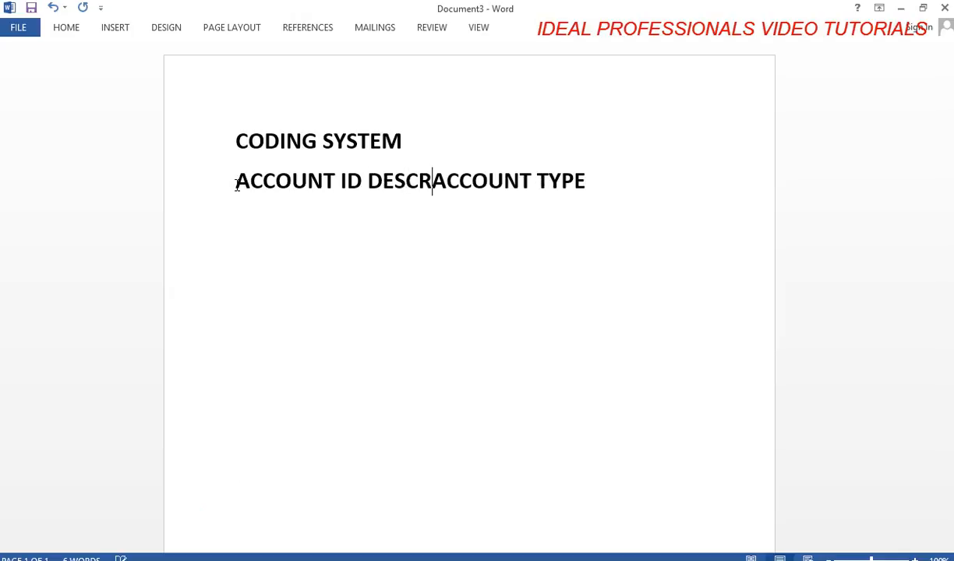
type("TIO")
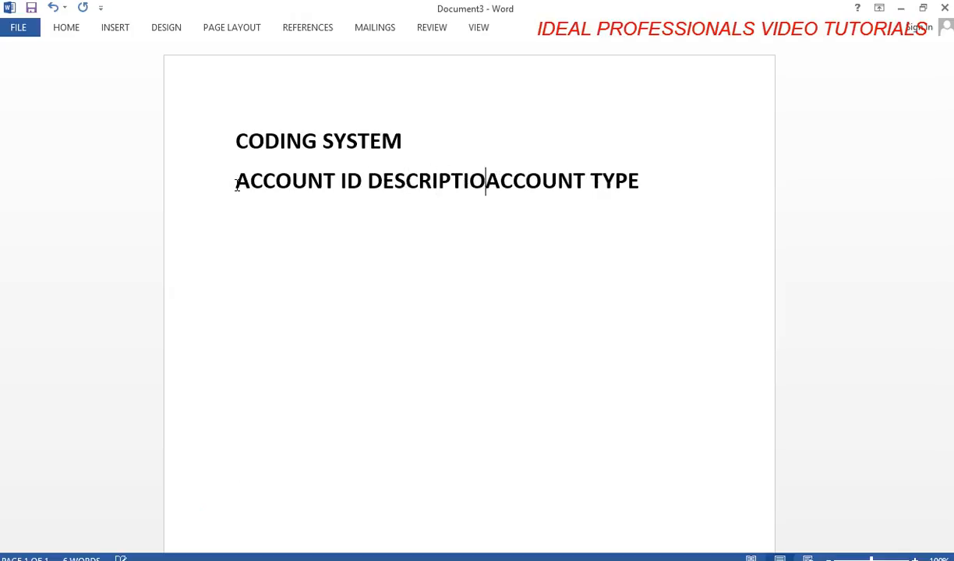
type("N")
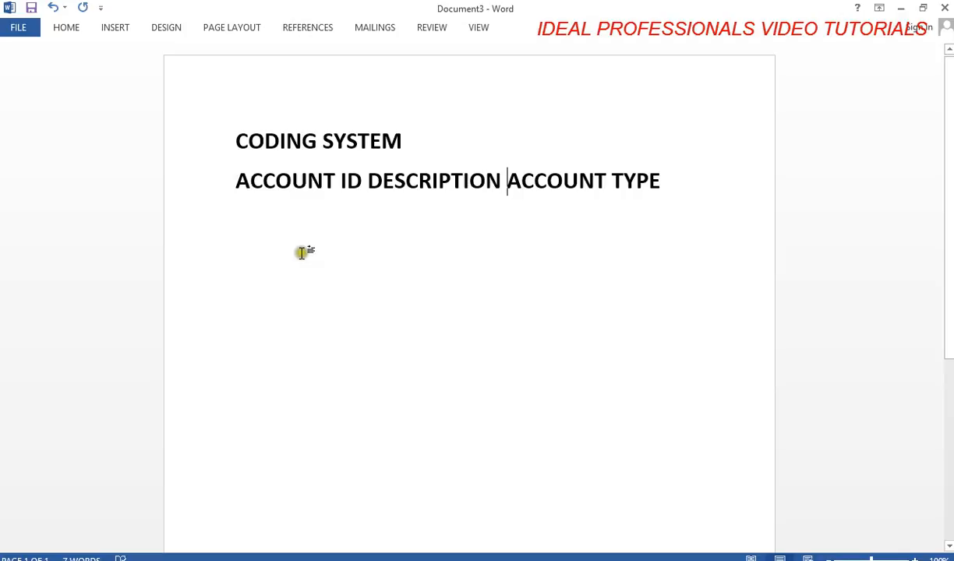
Add a new line reading "ACCOUNT ID" below the "ACCOUNT ID DESCRIPTION ACCOUNT TYPE" line.
left_click(242, 196)
key("Left")
key("Right")
key("Right")
key("Right")
key("Right")
key("Right")
key("Right")
key("Right")
key("Right")
key("Right")
key("Right")
key("Right")
key("Right")
key("Right")
key("Right")
key("Right")
key("Right")
key("Right")
key("Right")
key("Right")
key("Right")
key("Right")
key("Right")
key("Right")
key("Right")
key("Right")
key("Right")
key("Right")
key("Right")
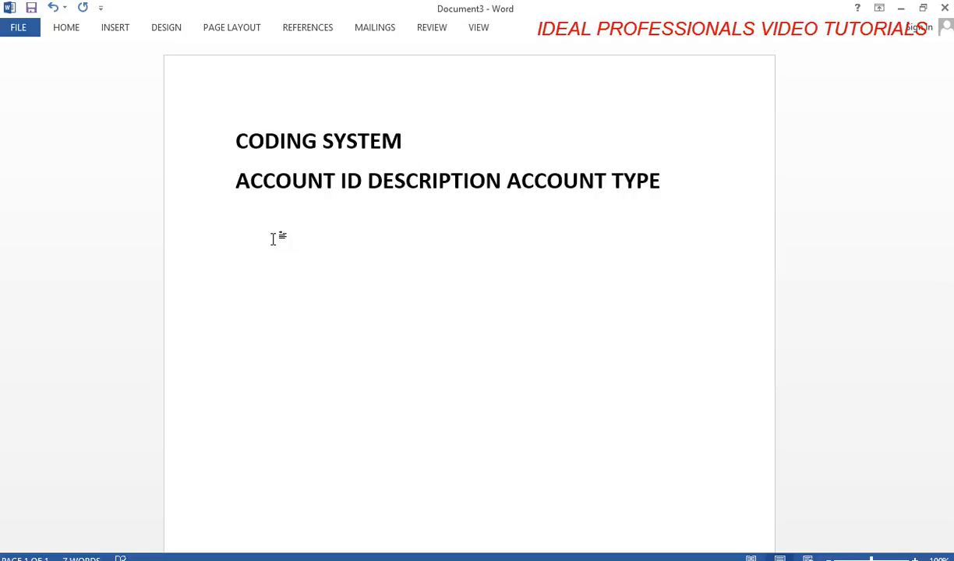
key("Right")
type("ACCOUN")
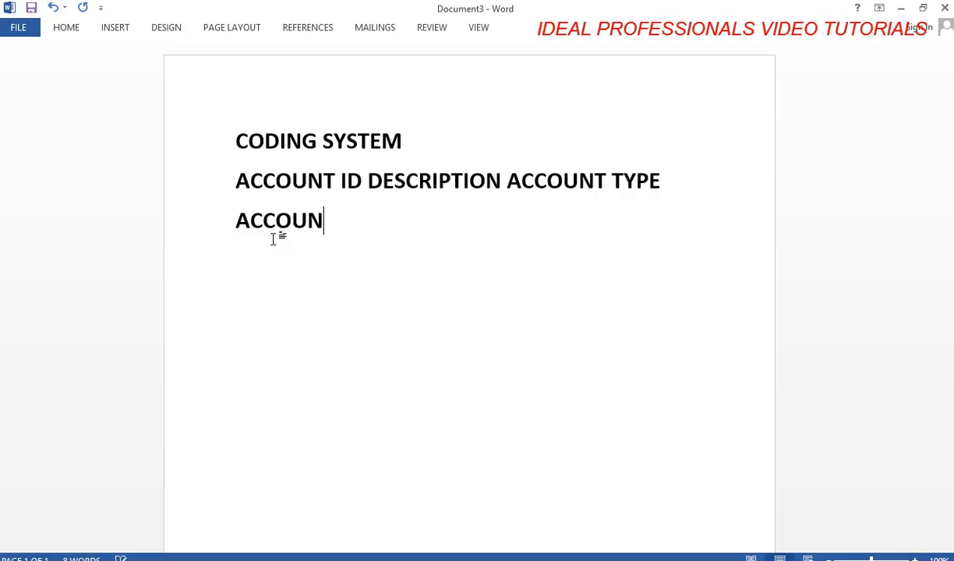
type("T ID")
Enter the sample code 100000 on its own line below "ACCOUNT ID" and start a new empty line.
key("Return")
type("1")
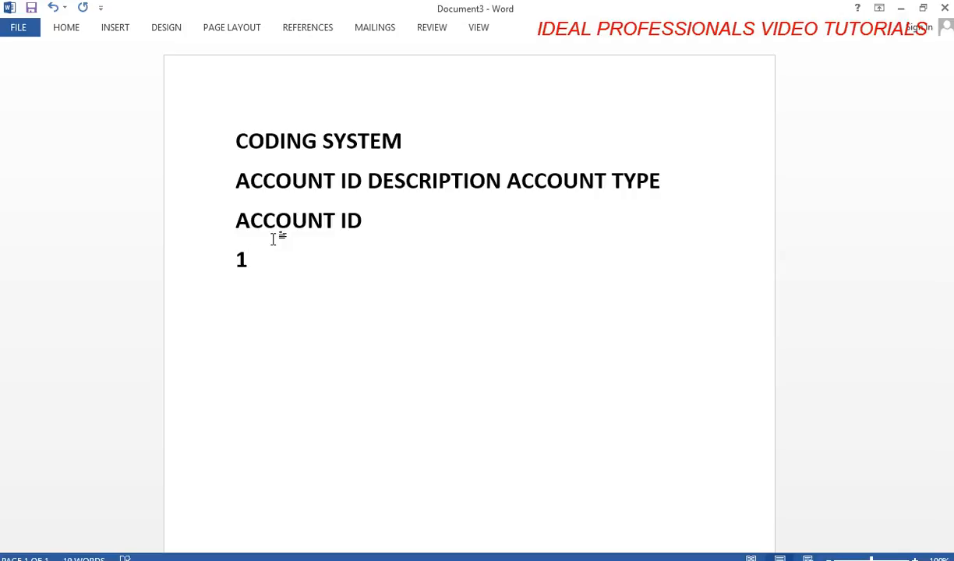
type("0000")
key("BackSpace")
key("BackSpace")
type("000")
key("Return")
type("C")
key("BackSpace")
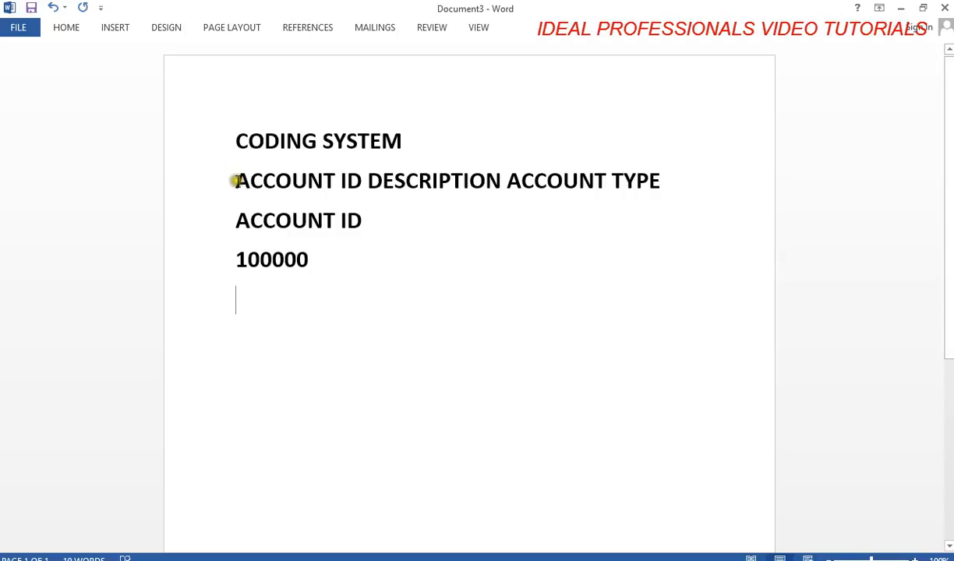
Copy the "ACCOUNT ID DESCRIPTION ACCOUNT TYPE" line and paste it on the empty line below 100000.
left_click_drag(235, 179, 238, 181)
key("shift+Right")
key("shift+Right")
key("shift+Right")
key("shift+Right")
key("shift+Right")
key("shift+Right")
key("shift+Right")
key("shift+Right")
key("shift+Right")
key("shift+Right")
key("shift+Right")
key("shift+Right")
key("shift+Right")
key("shift+Right")
key("shift+Right")
key("shift+Right")
key("shift+Right")
key("shift+Right")
key("shift+Right")
key("shift+Right")
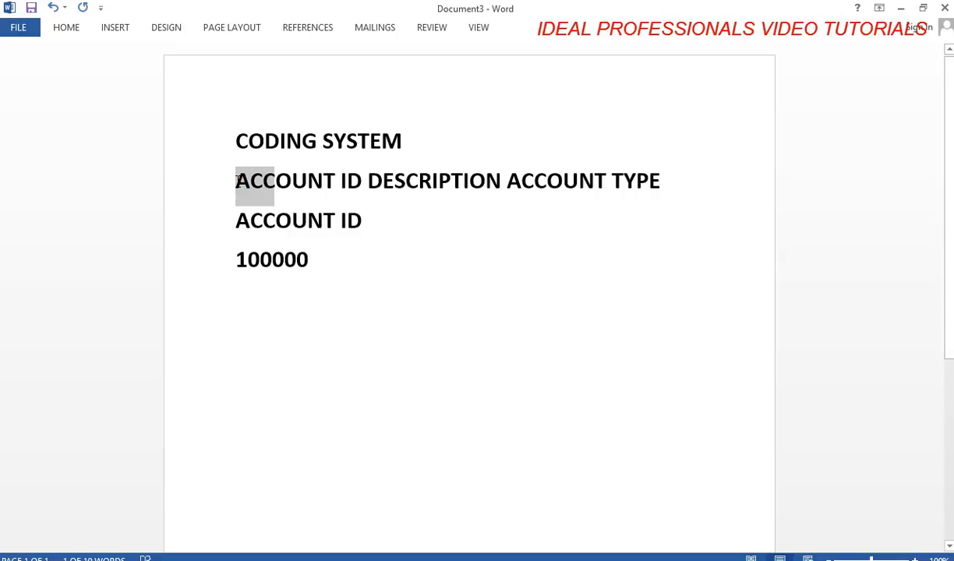
key("shift+Right")
key("shift+Right")
key("shift+Right")
key("shift+Right")
key("shift+Right")
key("shift+Right")
key("shift+Right")
key("shift+Right")
key("shift+Right")
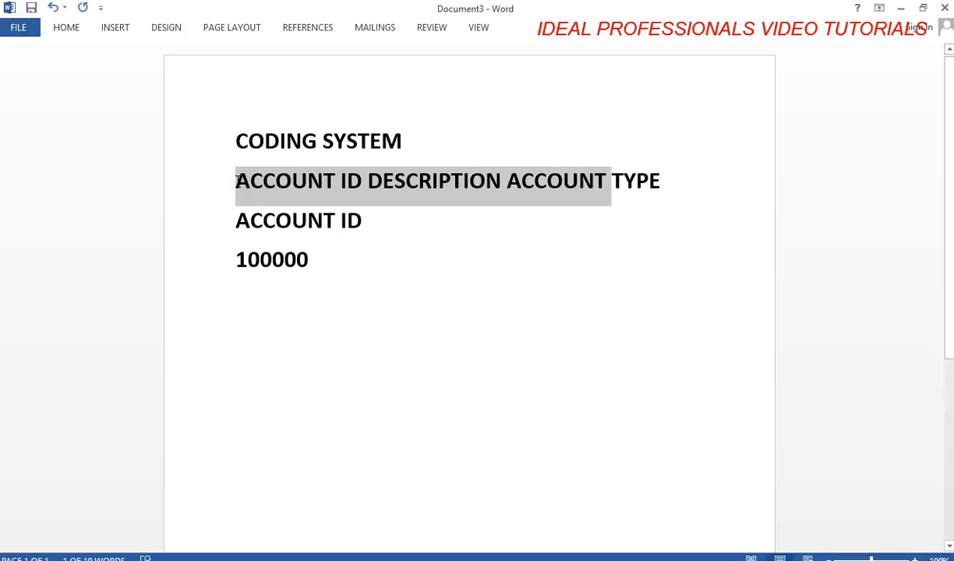
key("shift+Right")
key("ctrl+c")
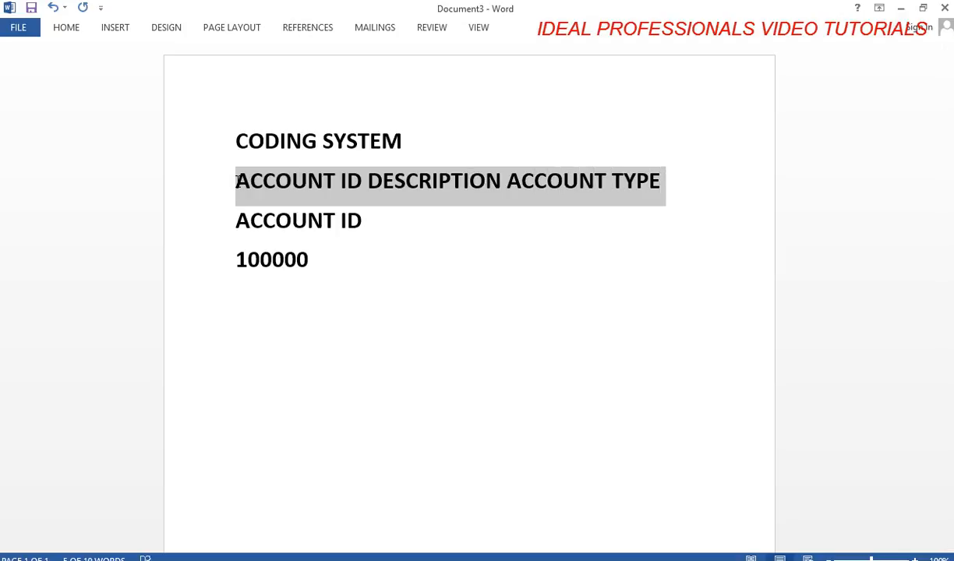
left_click(232, 303)
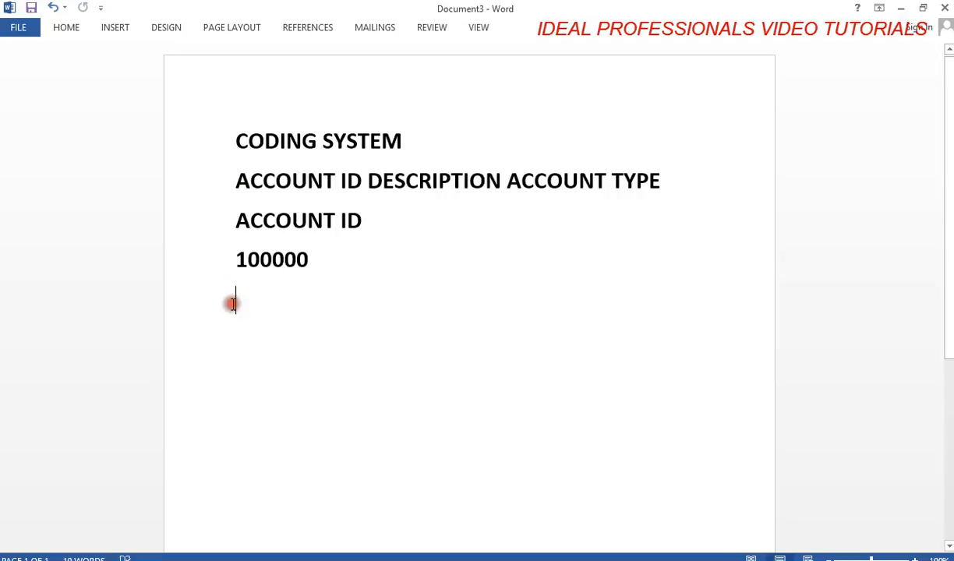
key("ctrl+v")
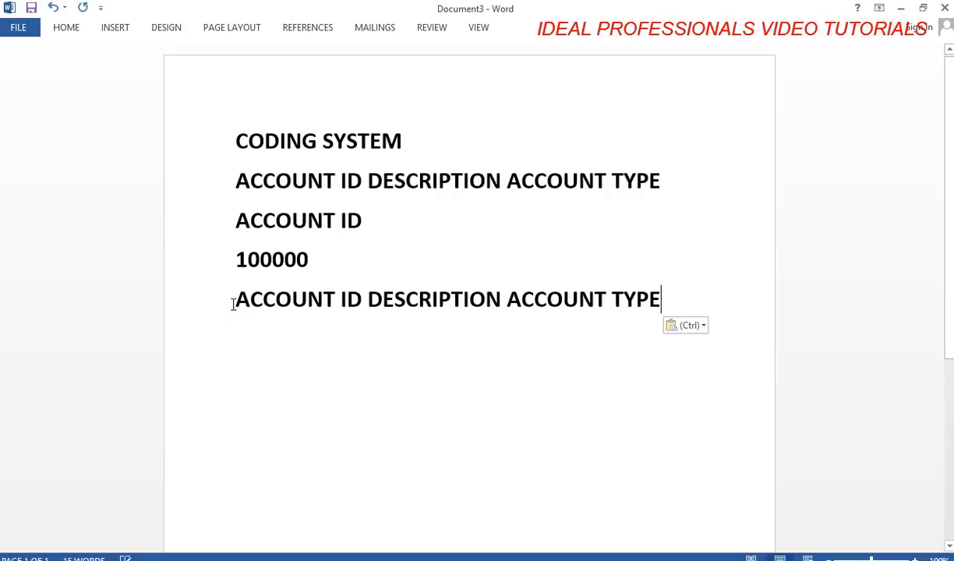
Add a row under the pasted headings with account ID 100000, description CASH IN HAND and account type CASH.
key("Return")
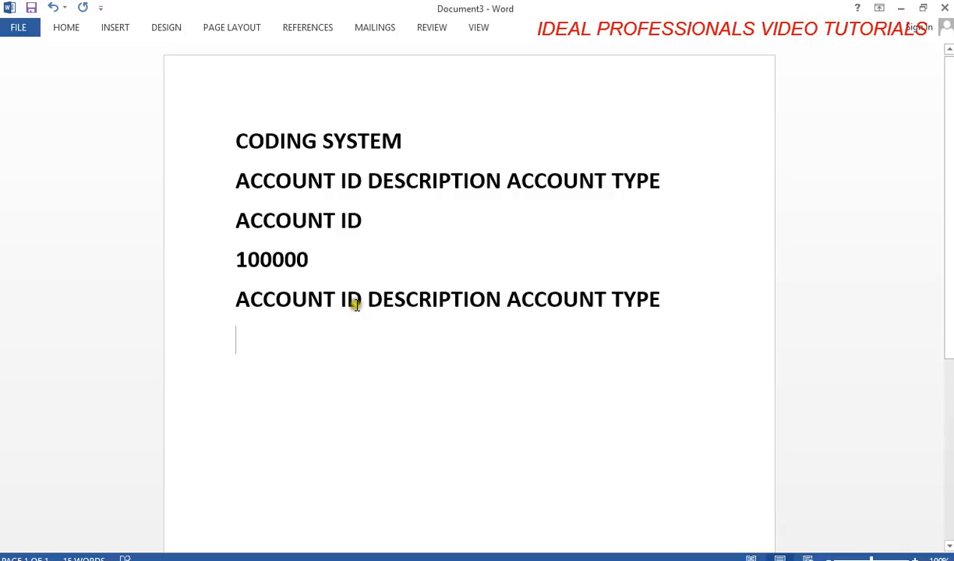
type("1000")
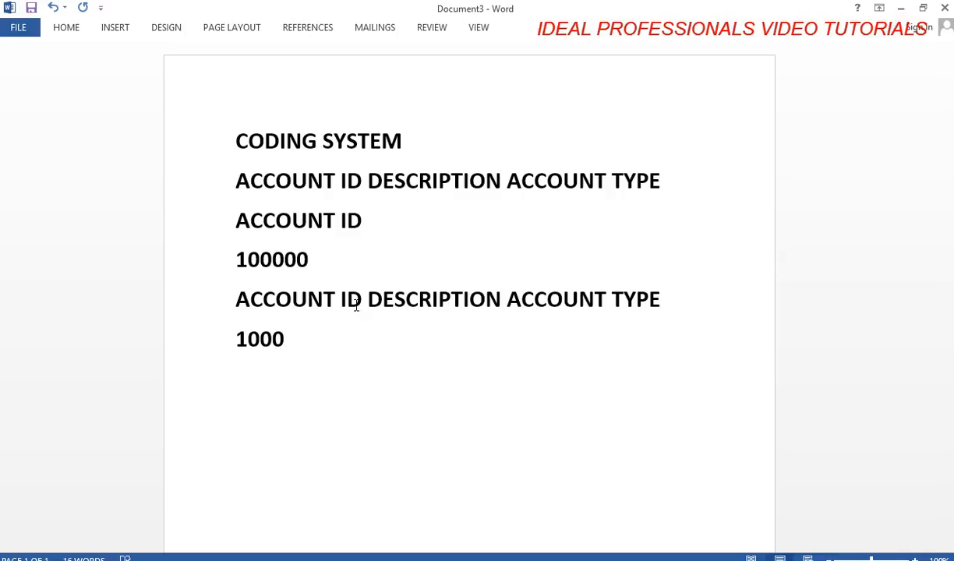
type("00")
type("CA")
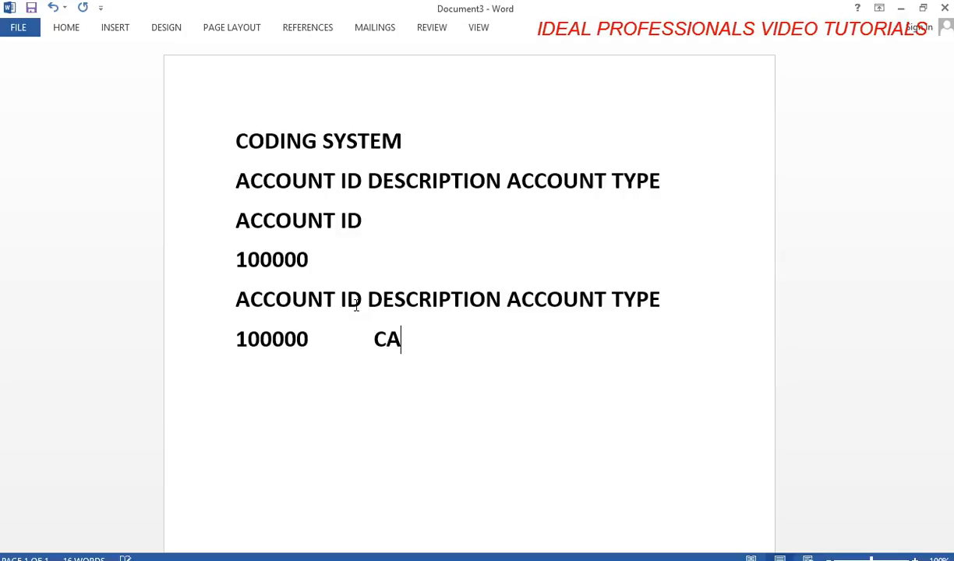
type("SH IN HA")
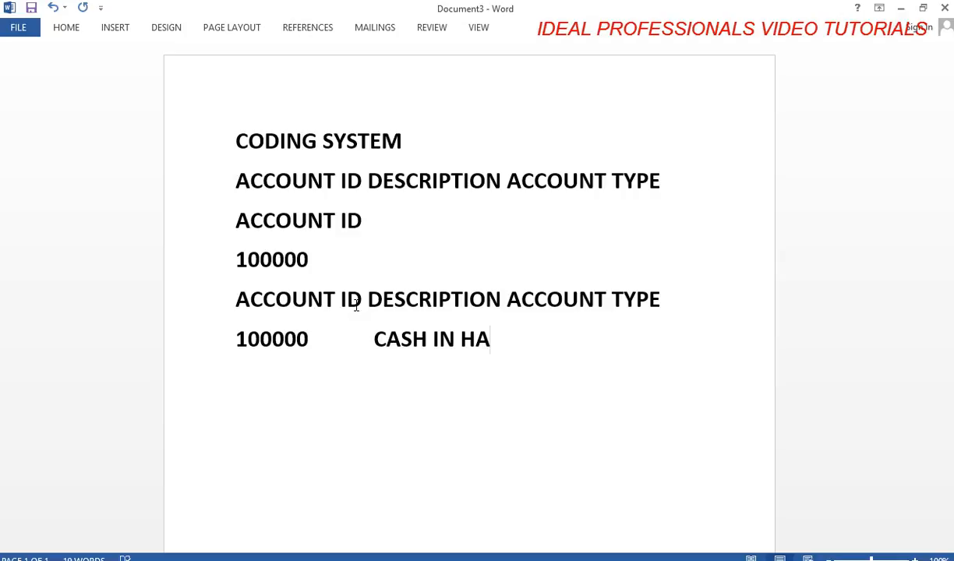
type("ND    CAS")
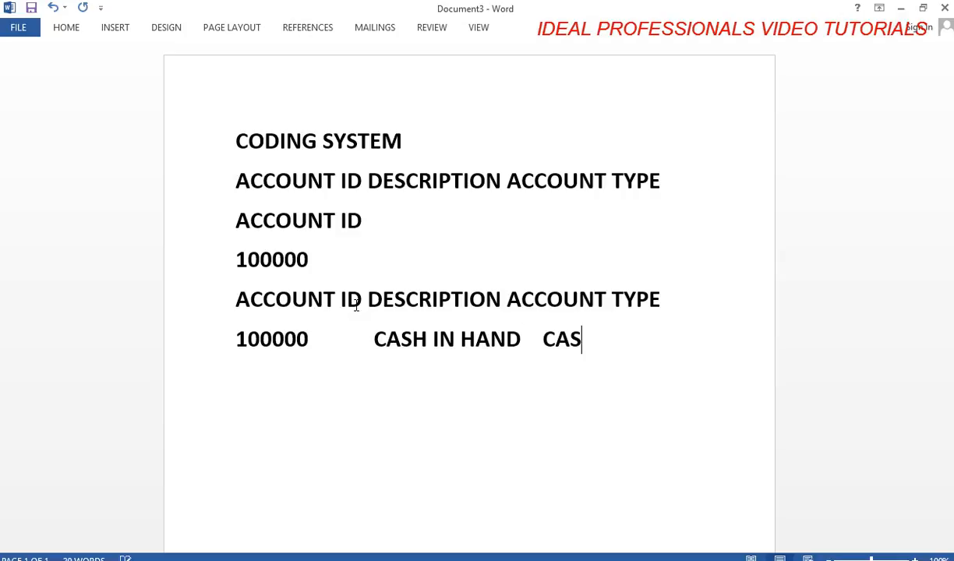
type("H")
Add the next row with account ID 100010, description PETTY CASH and account type CASH, aligned under the headings.
key("Return")
type("1000")
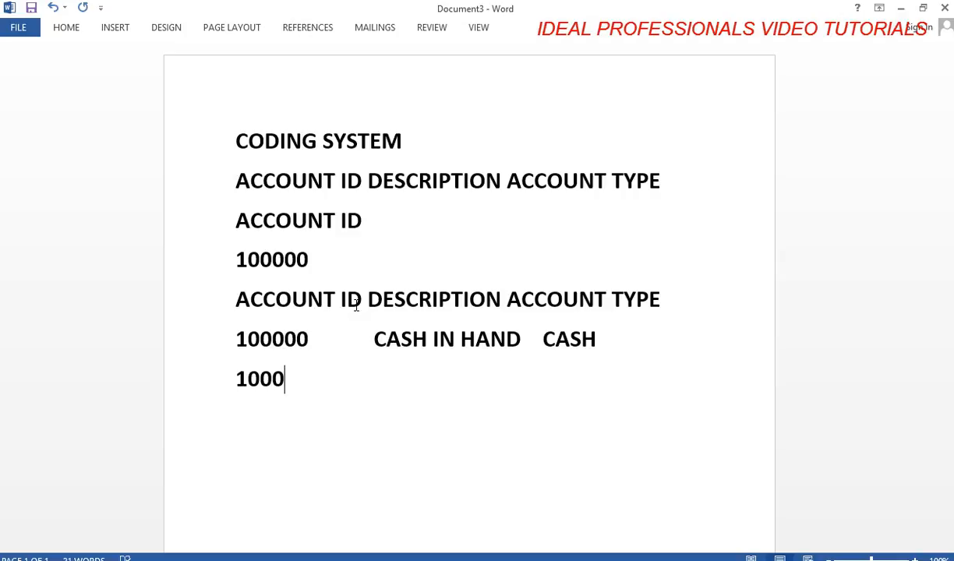
type("10")
key("Return")
key("BackSpace")
type("P")
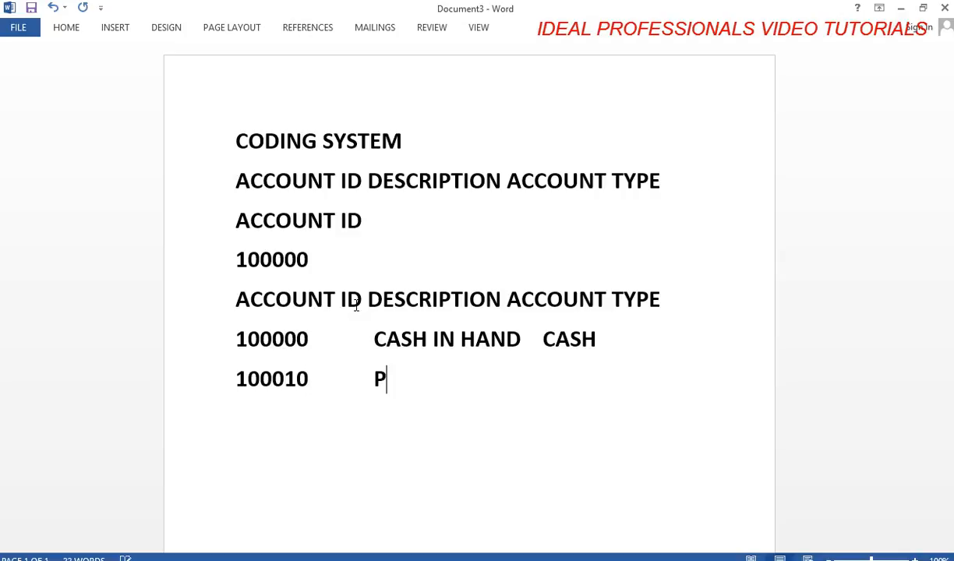
type("ETTY ")
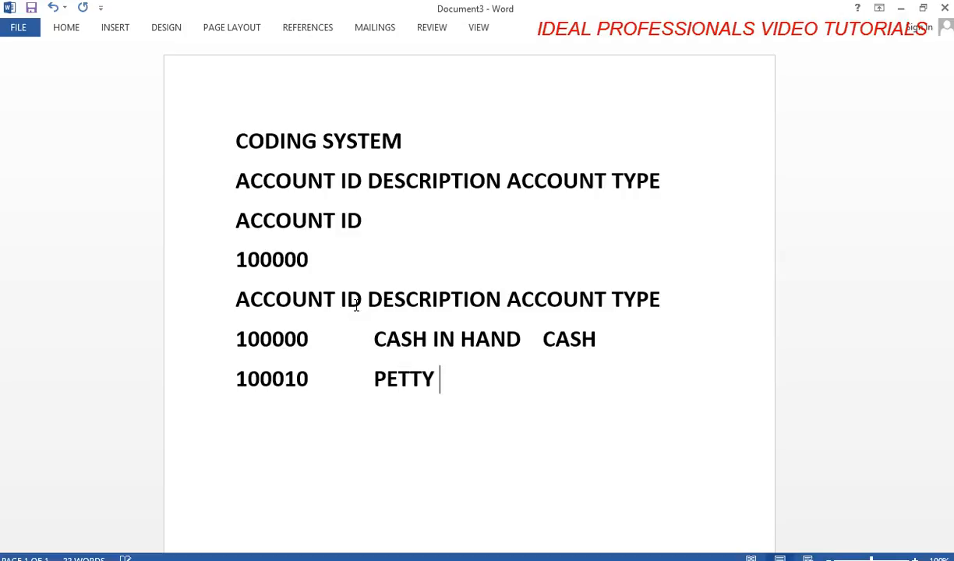
type("CASH")
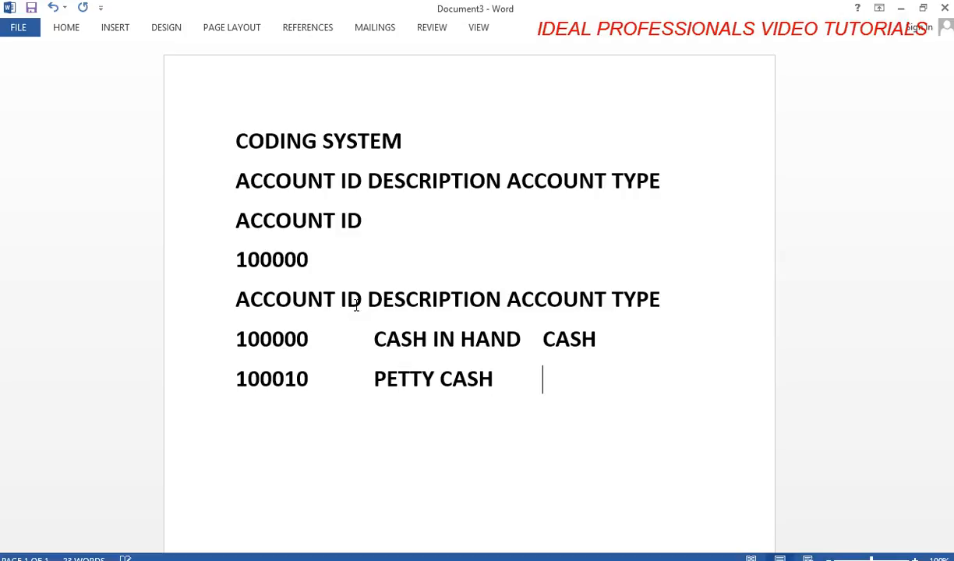
type("          CASH")
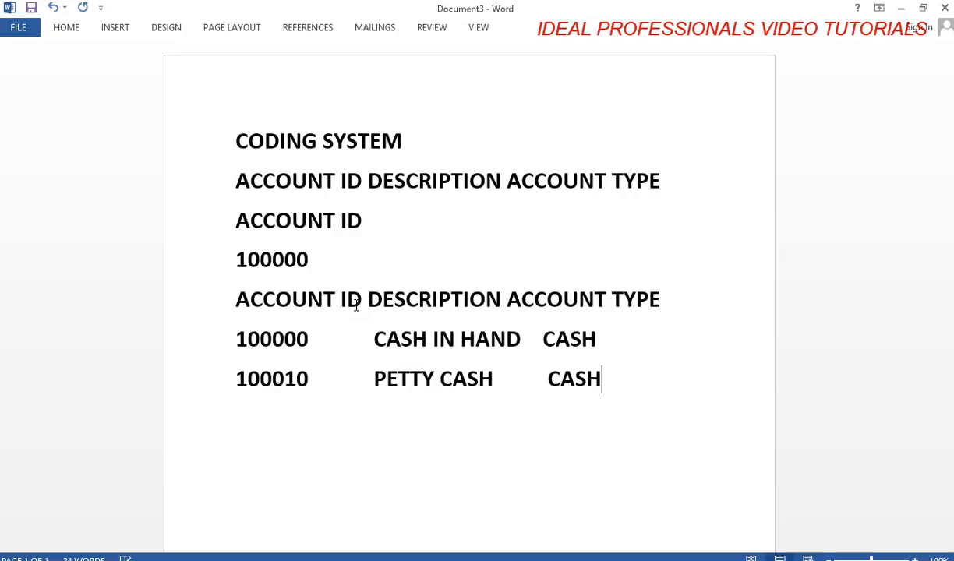
Add a row below PETTY CASH with account ID 100020, description GT BANK and account type CASH, aligned under the headings.
key("Return")
type("1")
type("0")
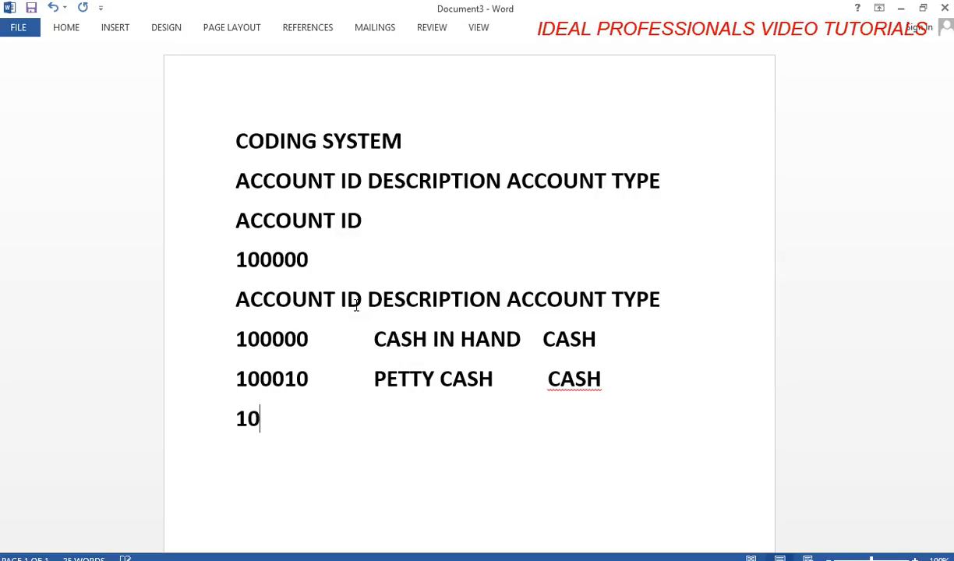
type("0020     ")
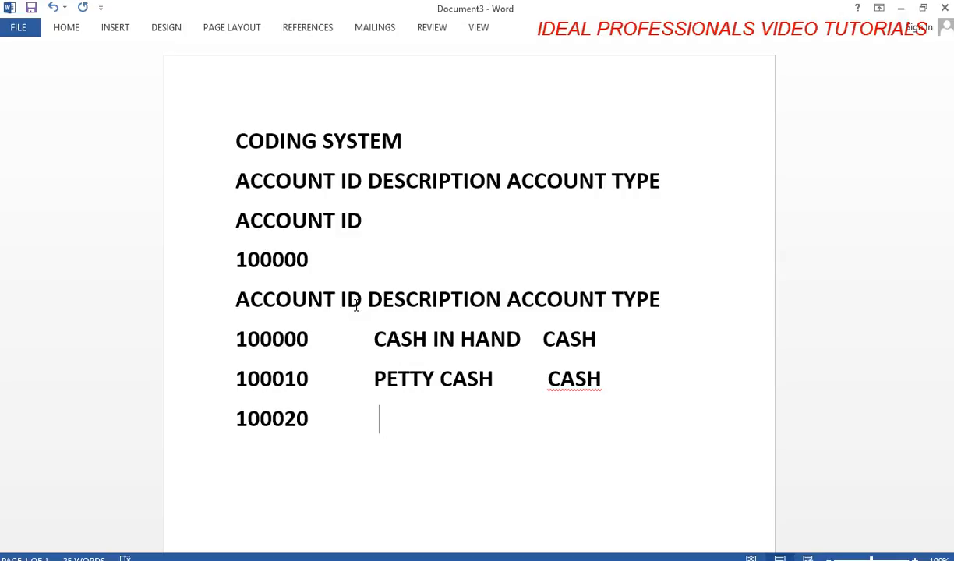
type("        GT B")
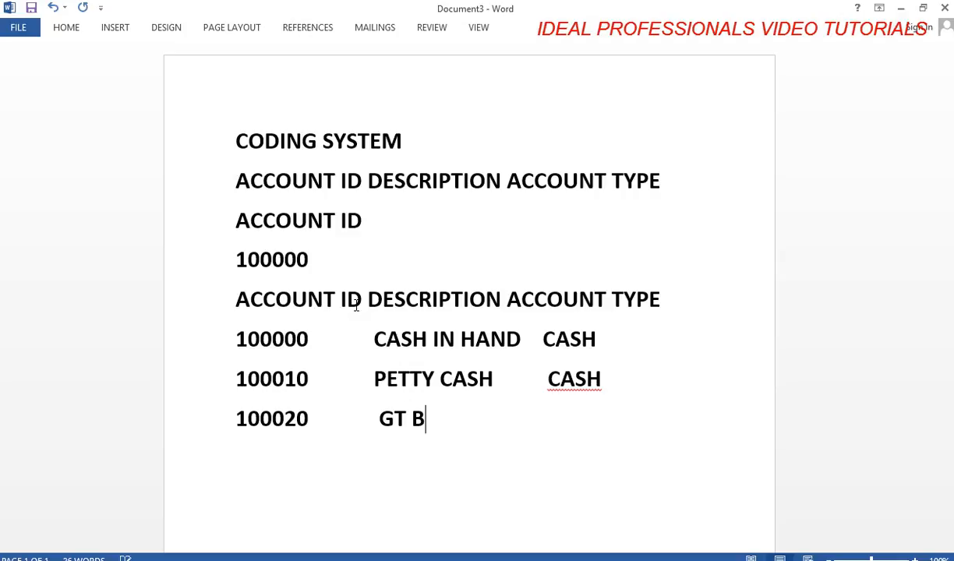
type("ANK           ")
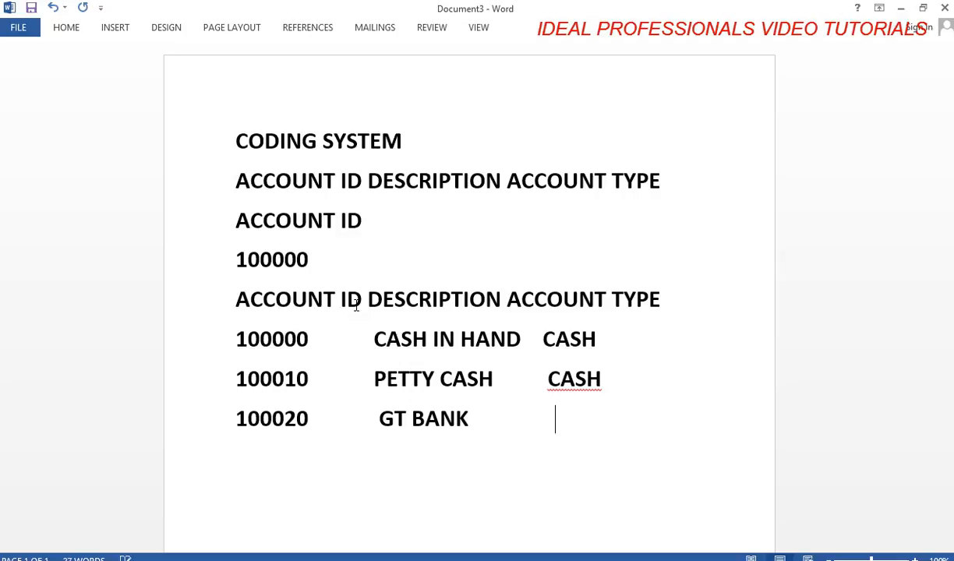
type("CASH")
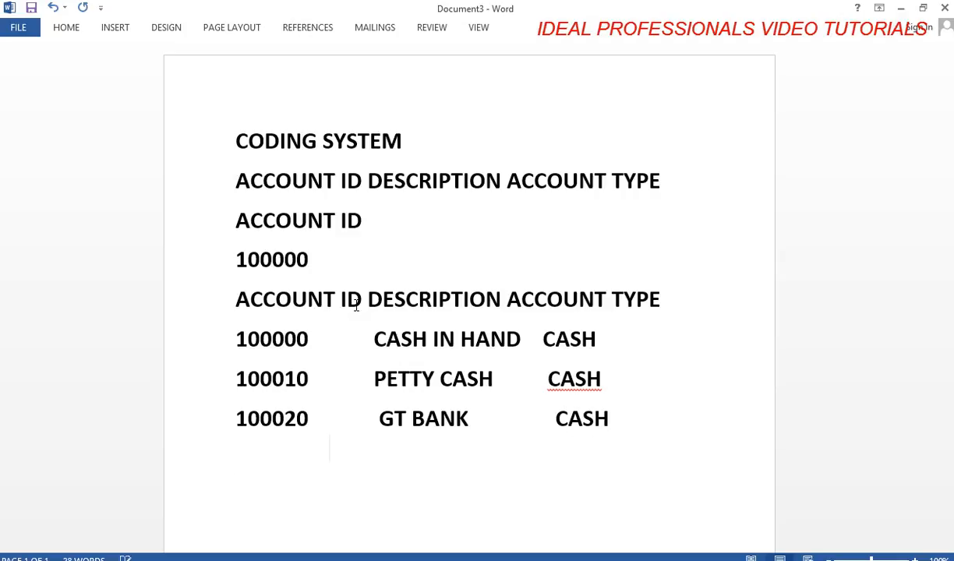
Add the next row with account ID 100030, description ZENITH BANK and account type CASH, and start a new line.
key("Return")
type("100")
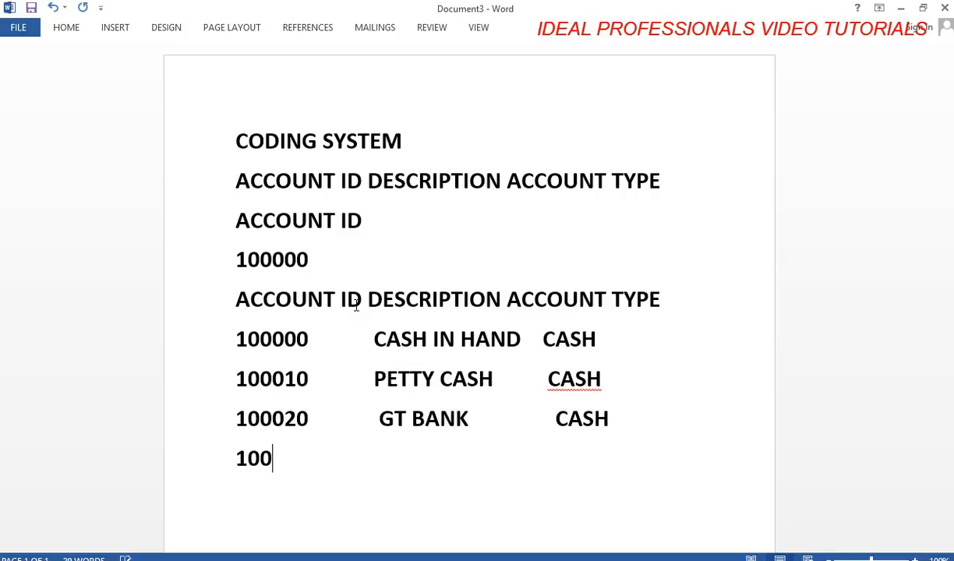
type("02")
key("BackSpace")
type("30 ")
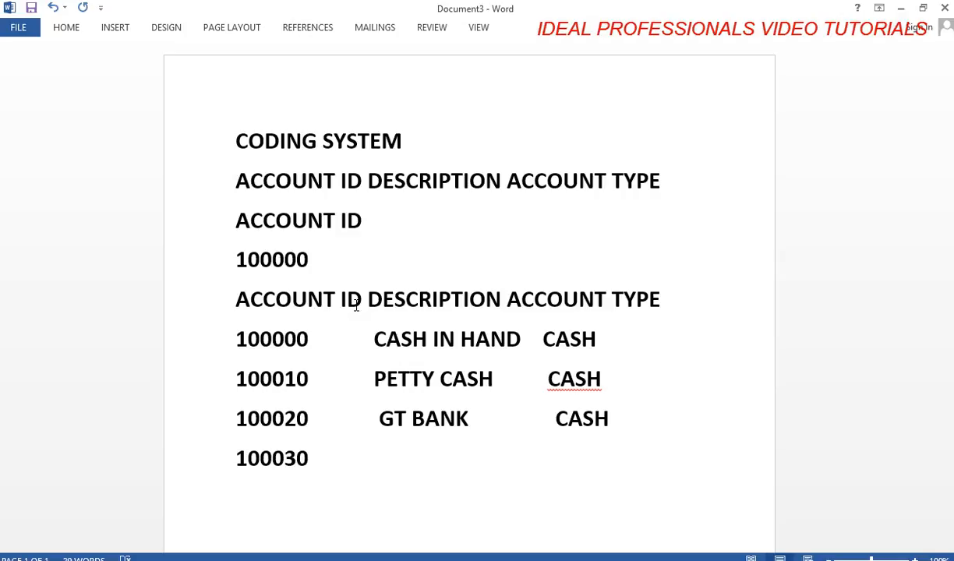
type("           ZENI")
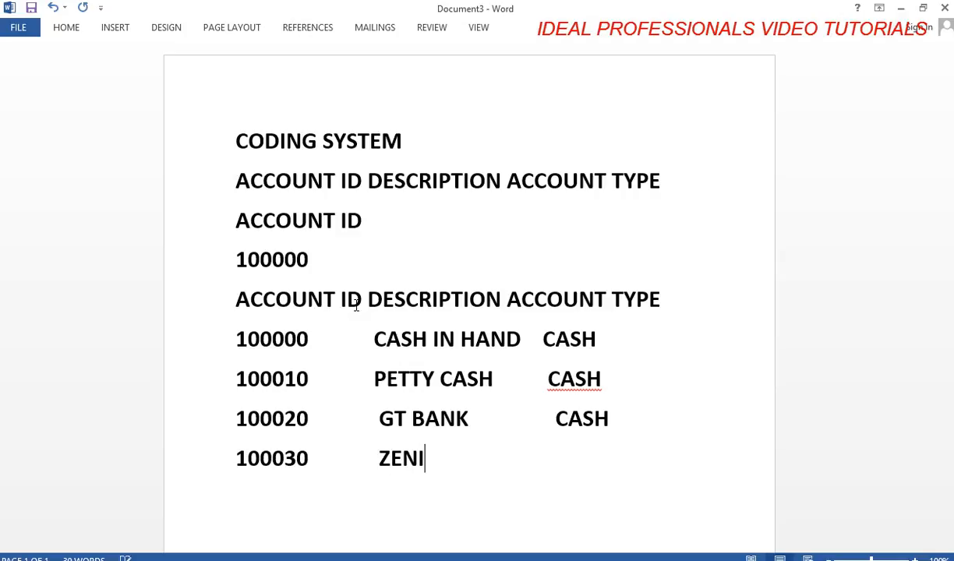
type("TH B")
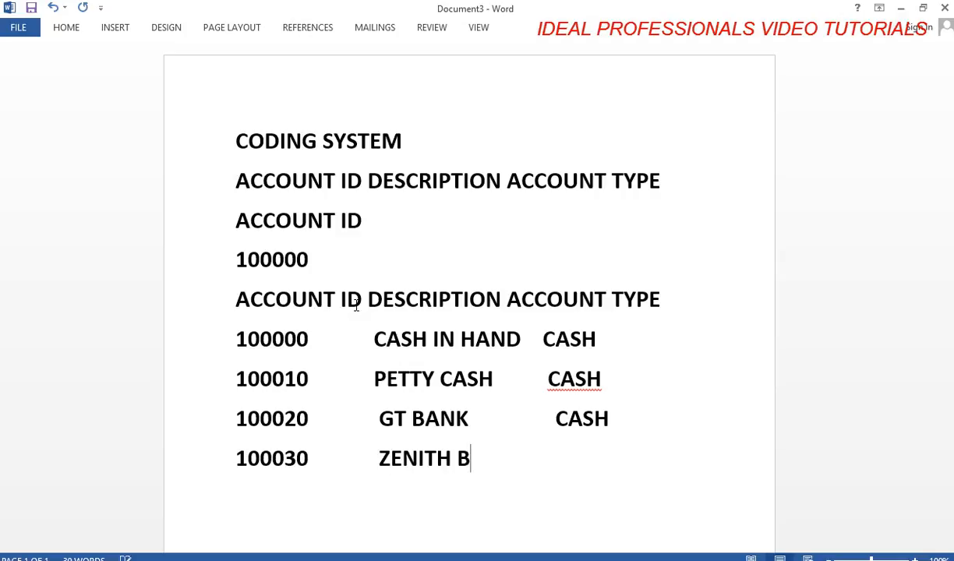
type("ANK     ")
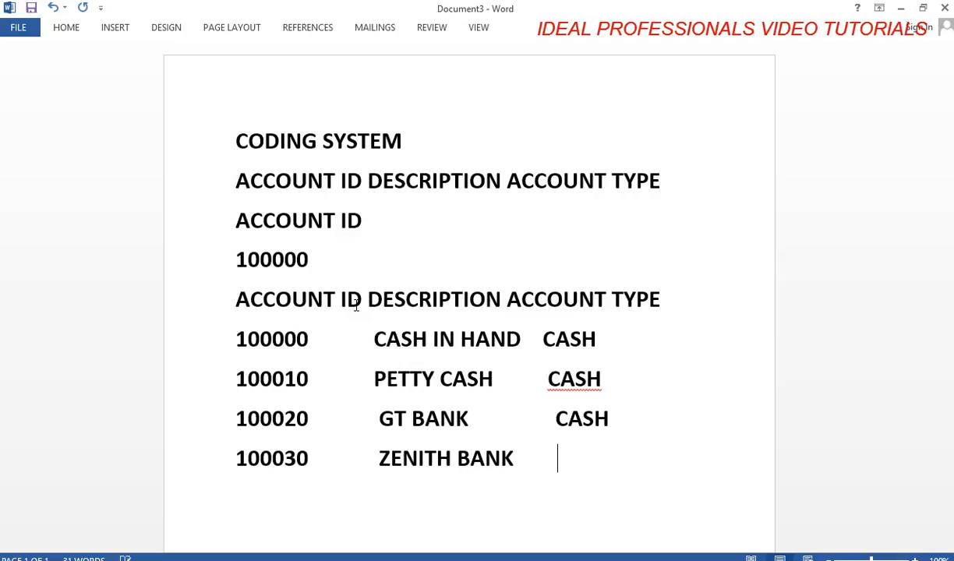
type("CASH ")
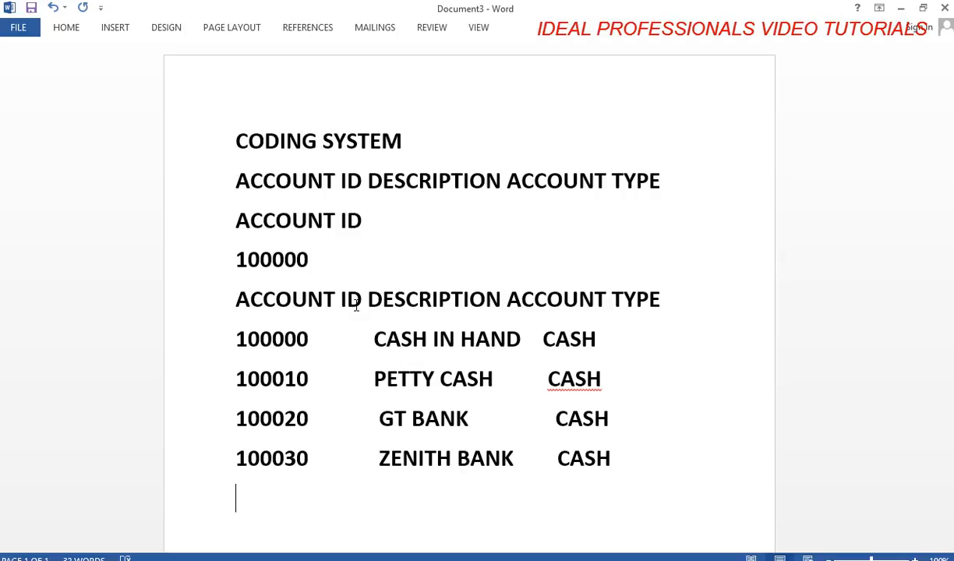
Fill the new line with account ID 100040, description FIRSTBANK and account type CASH.
type("100")
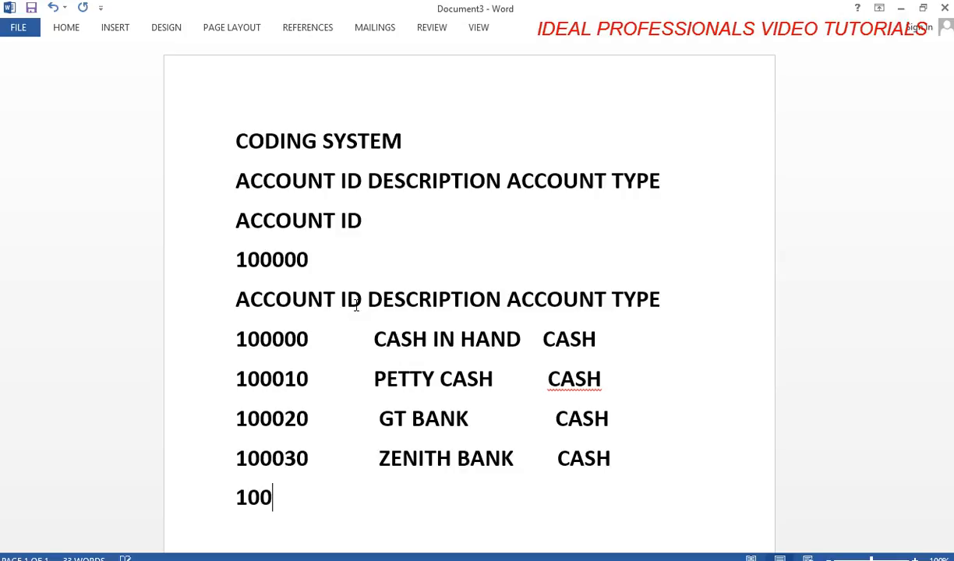
type("040           ")
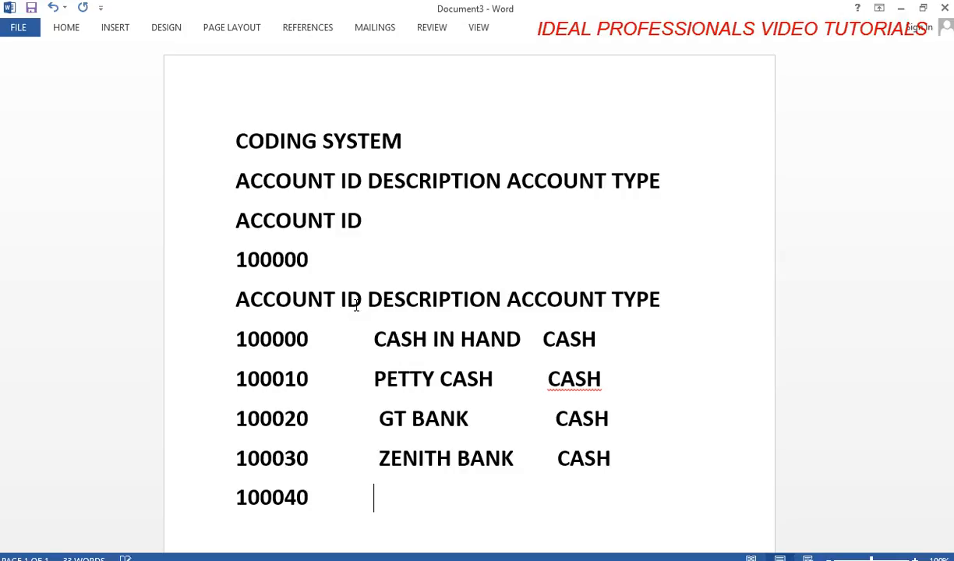
type(" FIRST")
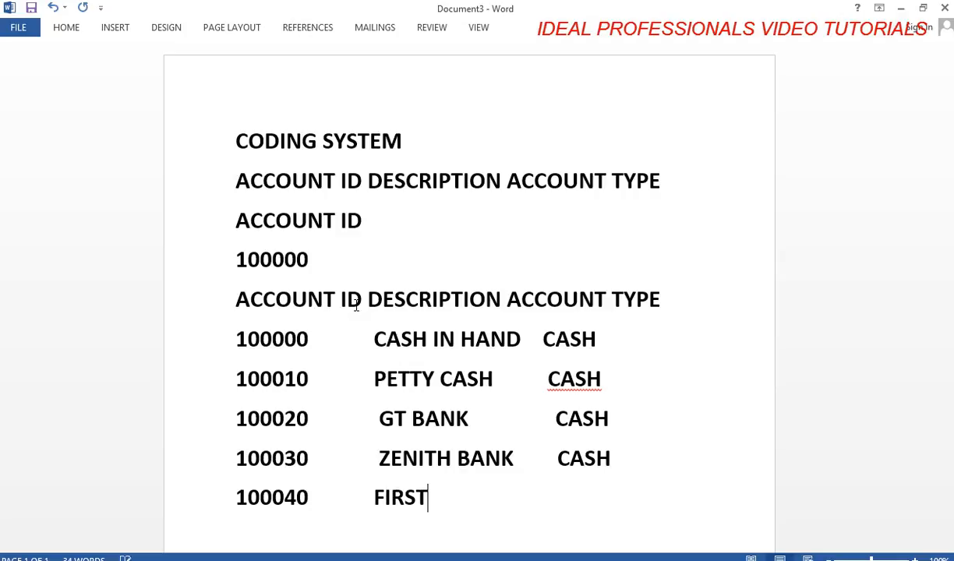
type("BANK       ")
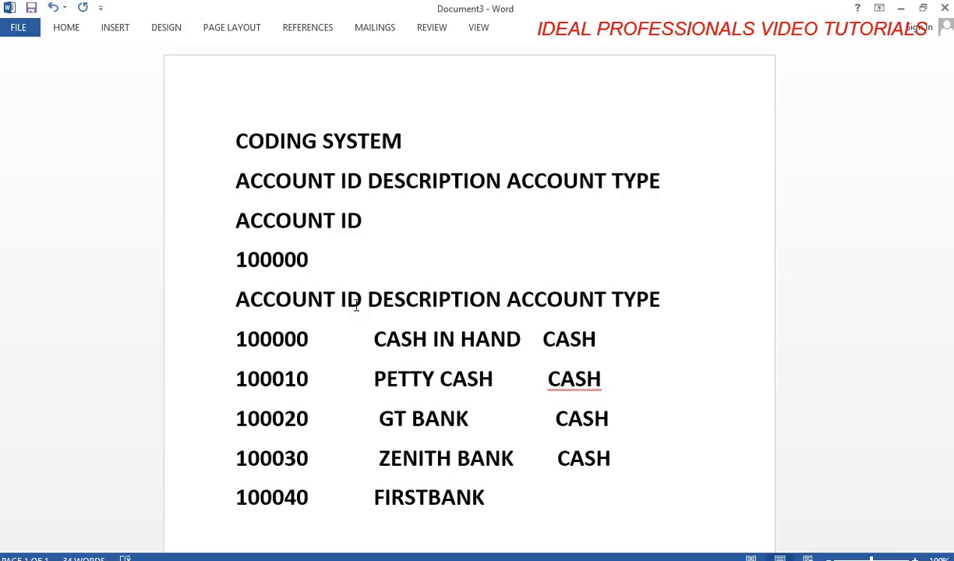
type("  CASH")
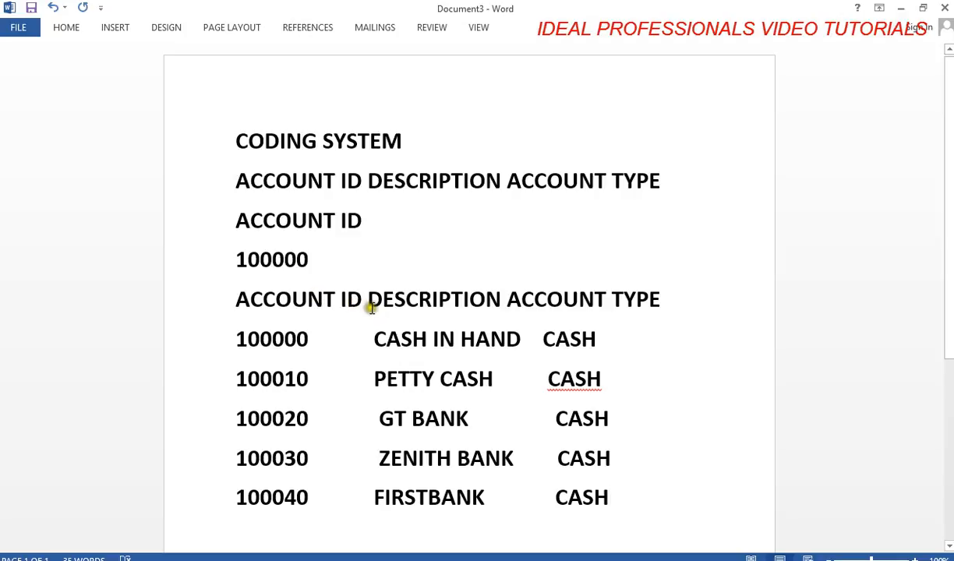
Color the word DESCRIPTION red in the heading line directly above the account rows.
left_click(368, 304)
key("shift+Right")
key("shift+Right")
key("shift+Right")
key("shift+Right")
key("shift+Right")
key("shift+Right")
key("shift+Right")
key("shift+Right")
key("shift+Right")
key("shift+Right")
key("shift+Right")
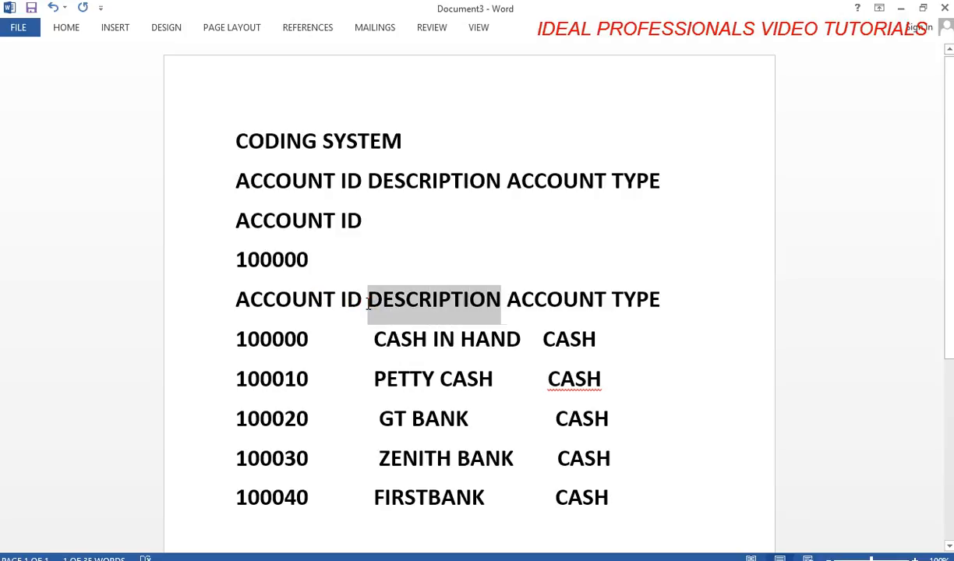
key("shift+Right")
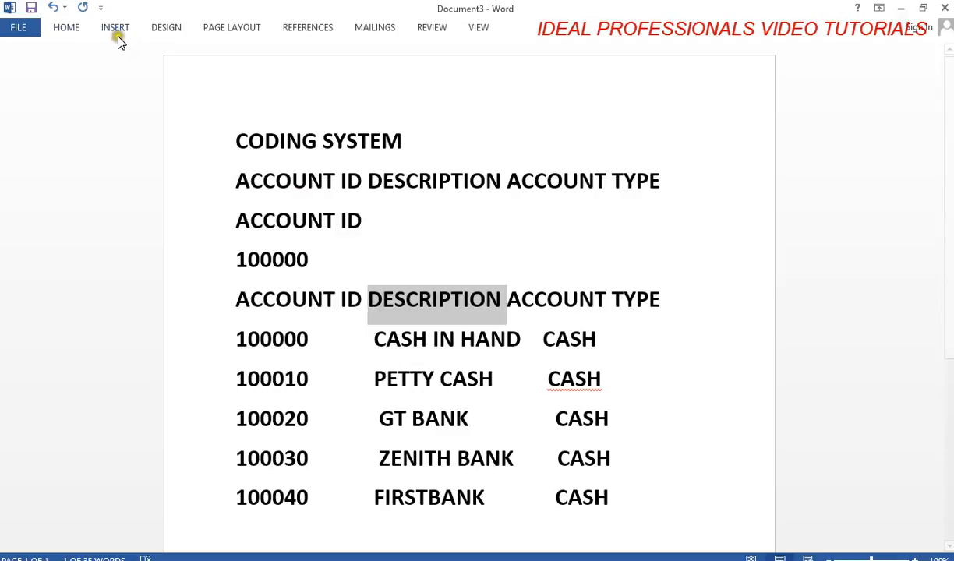
left_click(68, 29)
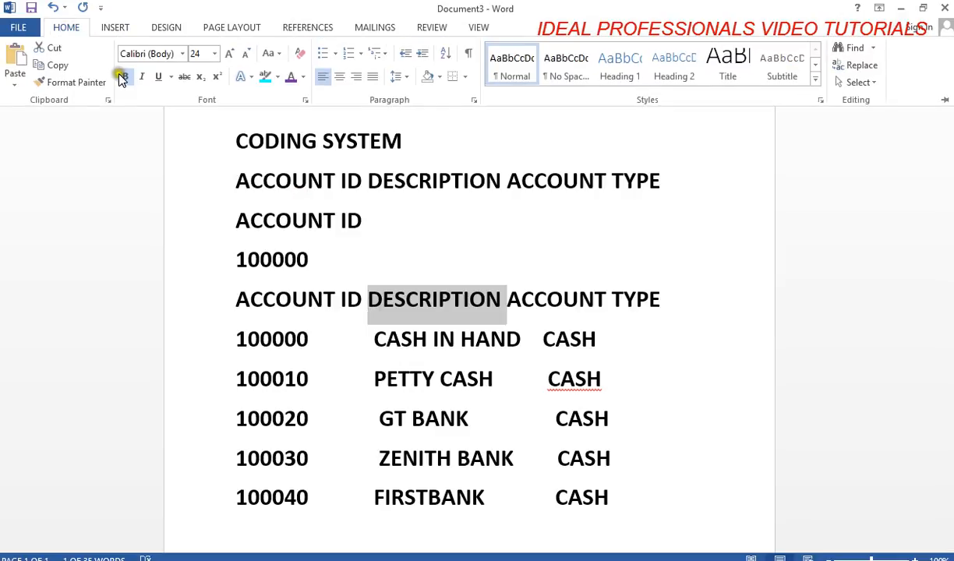
left_click(305, 77)
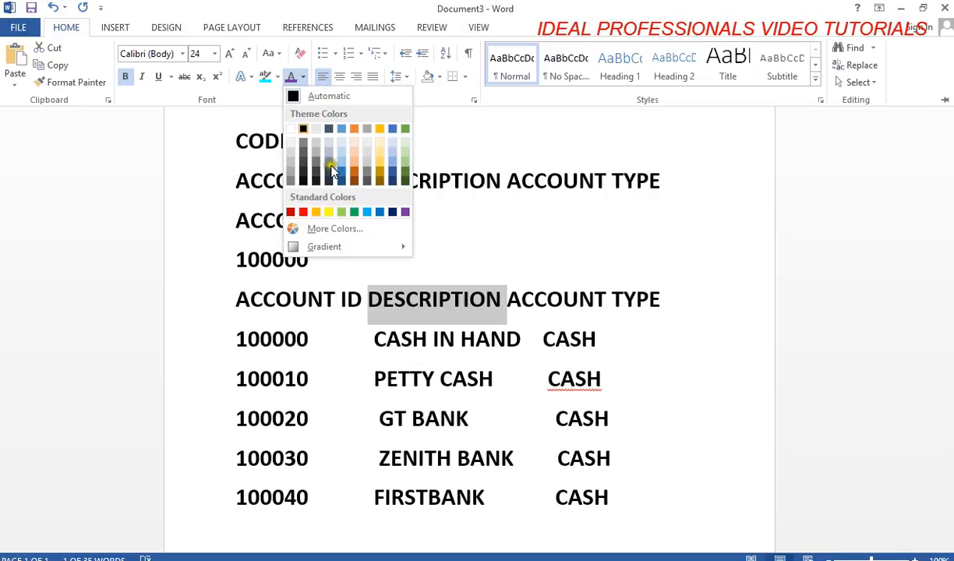
left_click(302, 212)
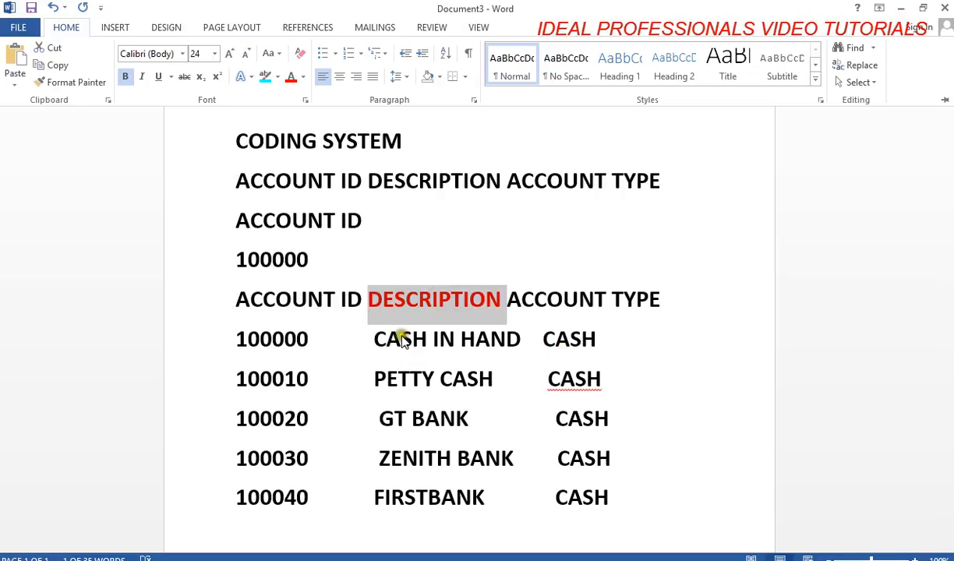
Color the description CASH IN HAND in the 100000 row red.
left_click(376, 338)
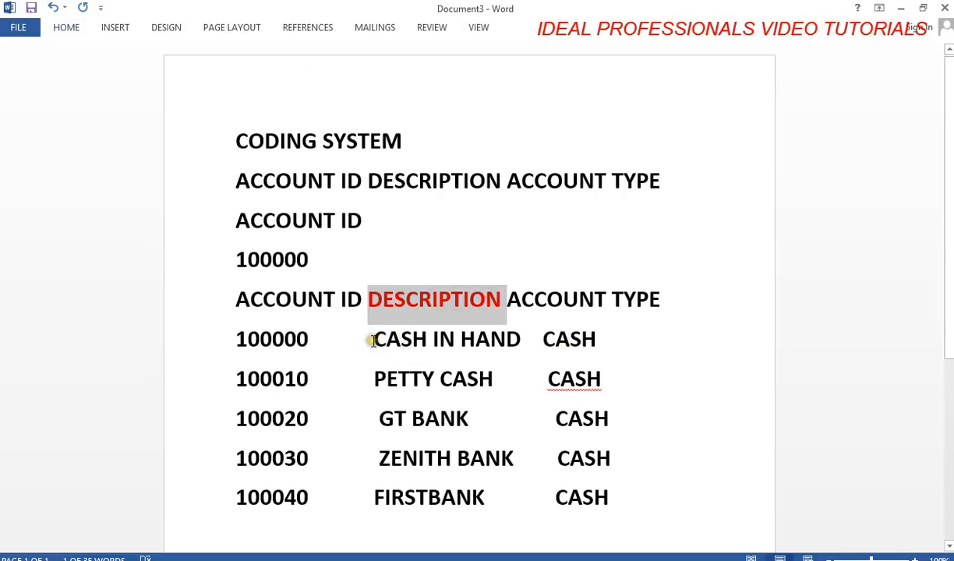
left_click(376, 339)
key("shift+Right")
key("shift+Right")
key("shift+Right")
key("shift+Right")
key("shift+Right")
key("shift+Right")
key("shift+Right")
key("shift+Right")
key("shift+Right")
key("shift+Right")
key("shift+Right")
key("shift+Right")
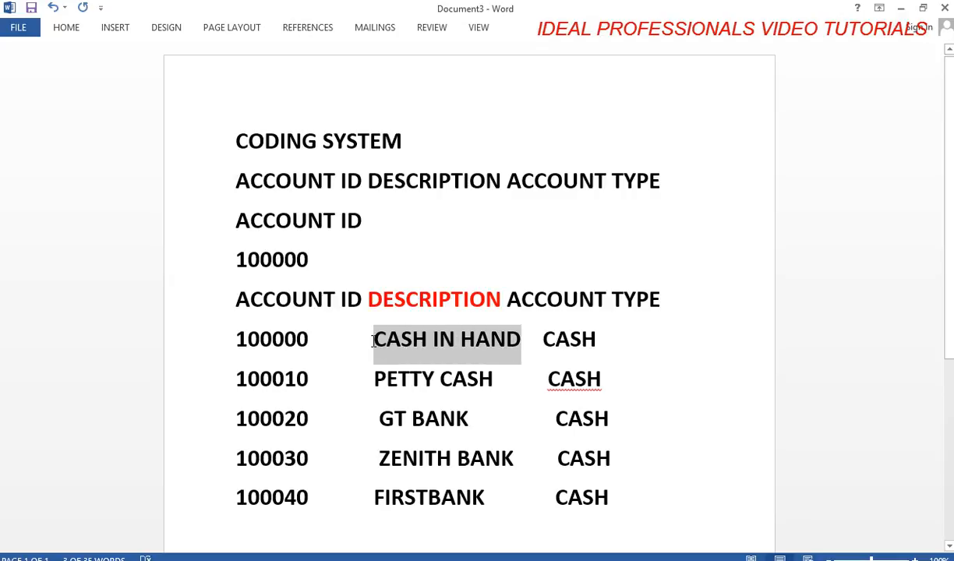
left_click(62, 28)
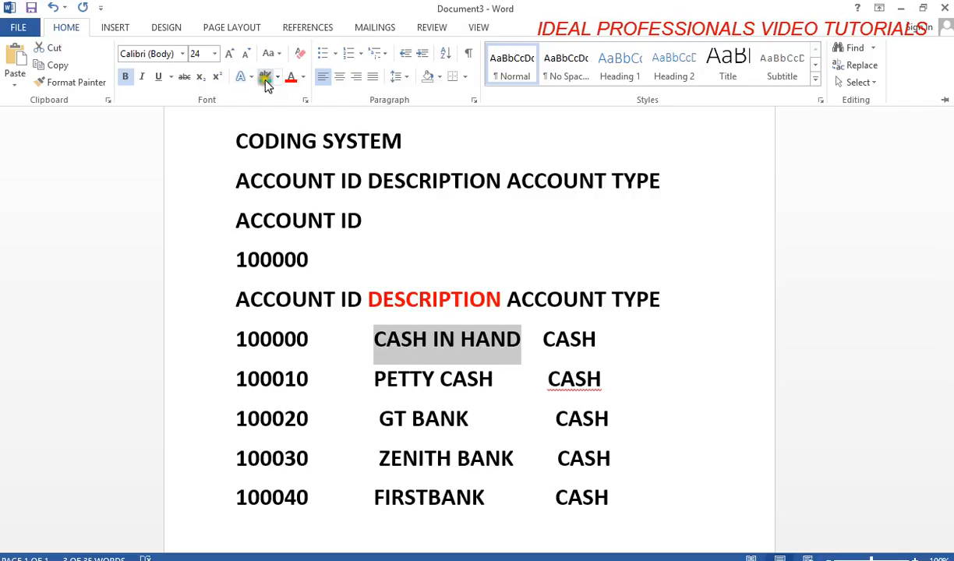
left_click(290, 80)
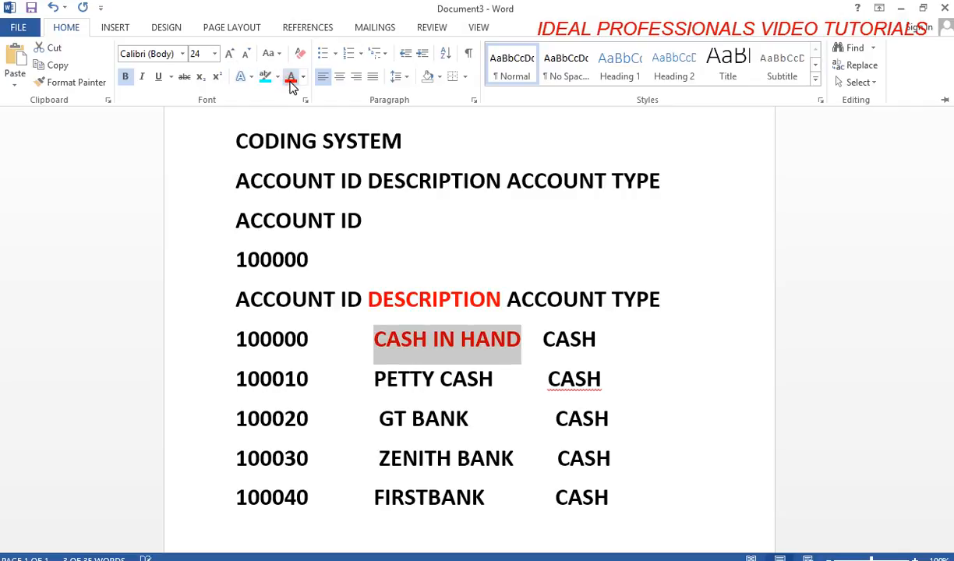
Color the description PETTY CASH in the 100010 row red.
left_click(373, 384)
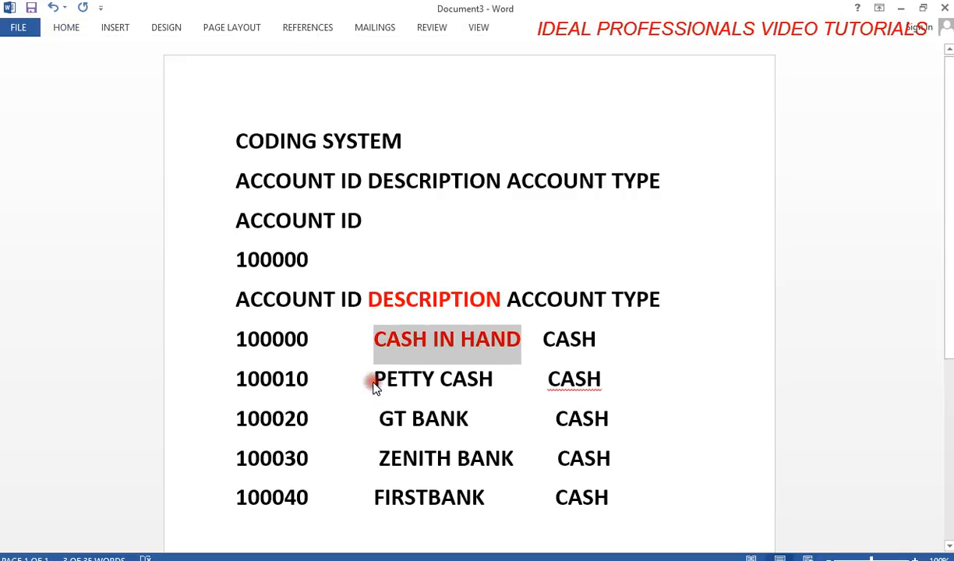
left_click(373, 383)
left_click_drag(373, 383, 375, 385)
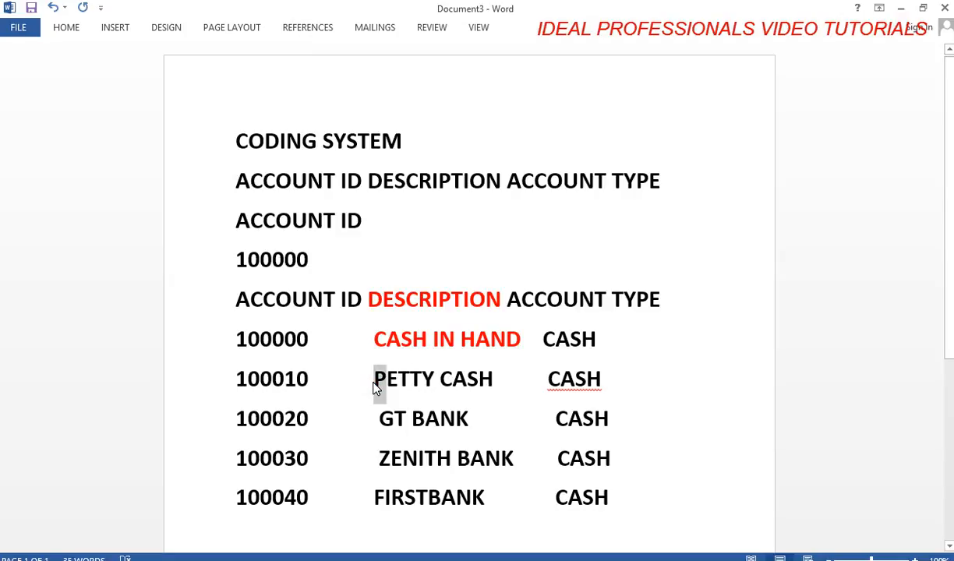
key("shift+Right")
key("shift+Right")
key("shift+Right")
key("shift+Right")
key("shift+Right")
key("shift+Right")
key("shift+Right")
key("shift+Right")
key("shift+Right")
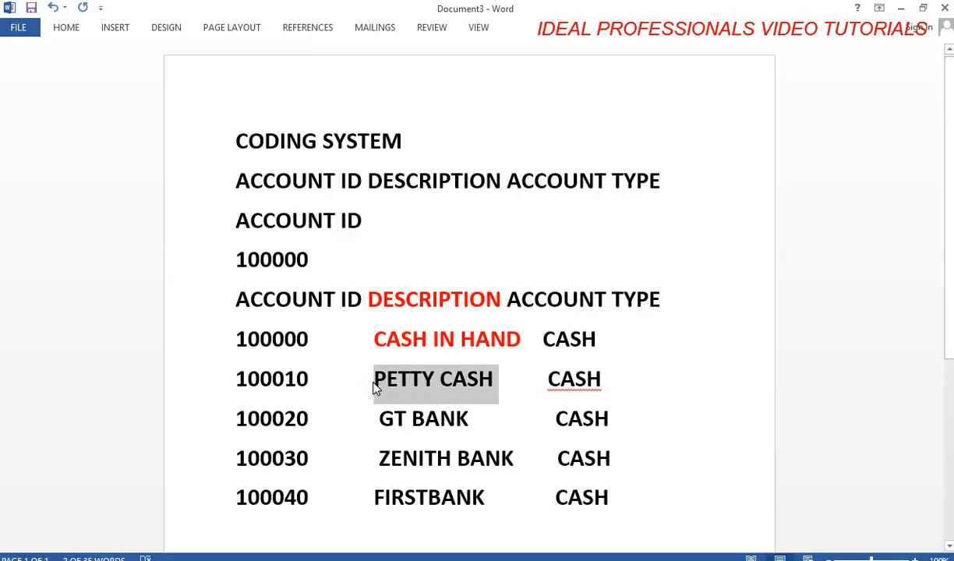
left_click(72, 29)
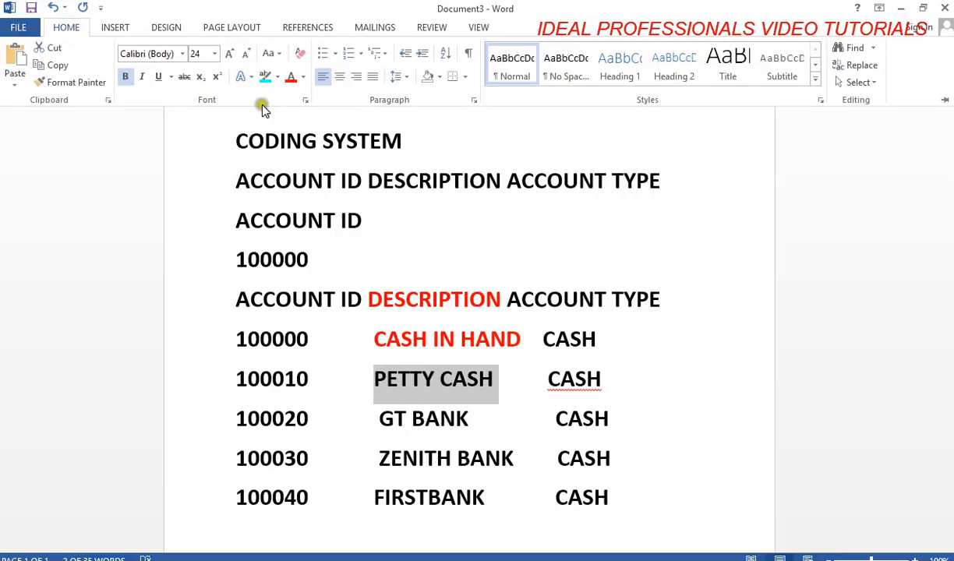
left_click(289, 83)
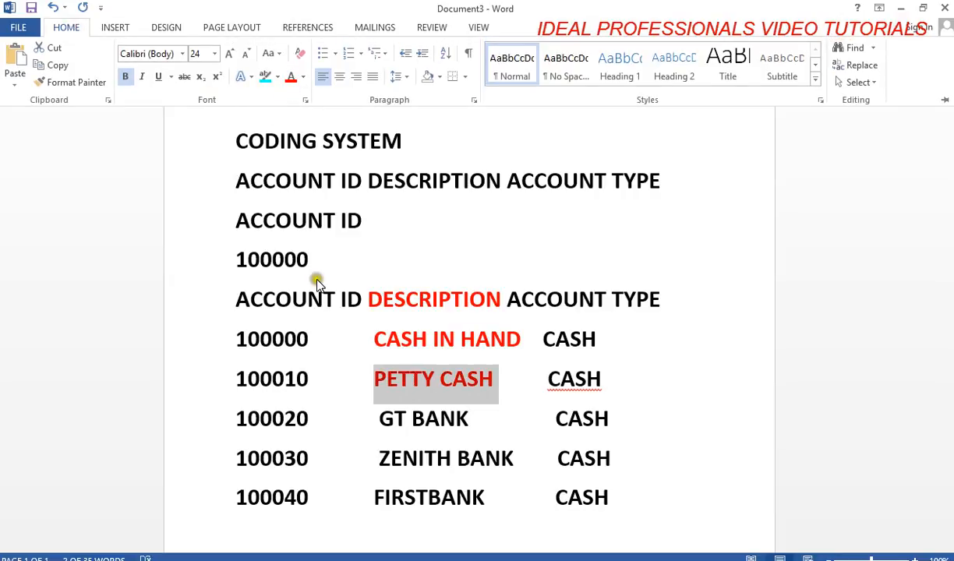
left_click(378, 421)
left_click(378, 421)
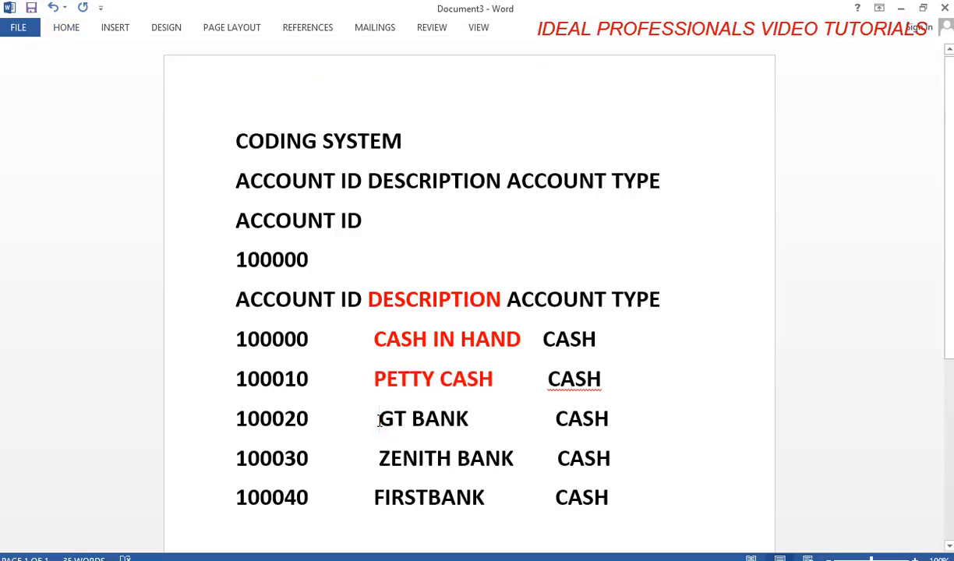
key("shift+Right")
key("shift+Right")
key("shift+Right")
key("shift+Right")
key("shift+Right")
key("shift+Right")
key("shift+Right")
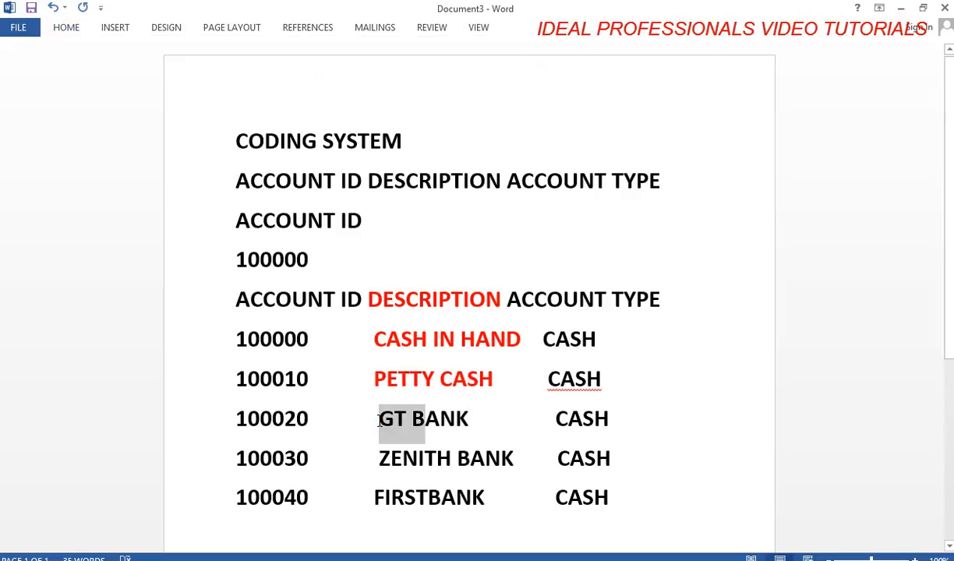
key("shift+Down")
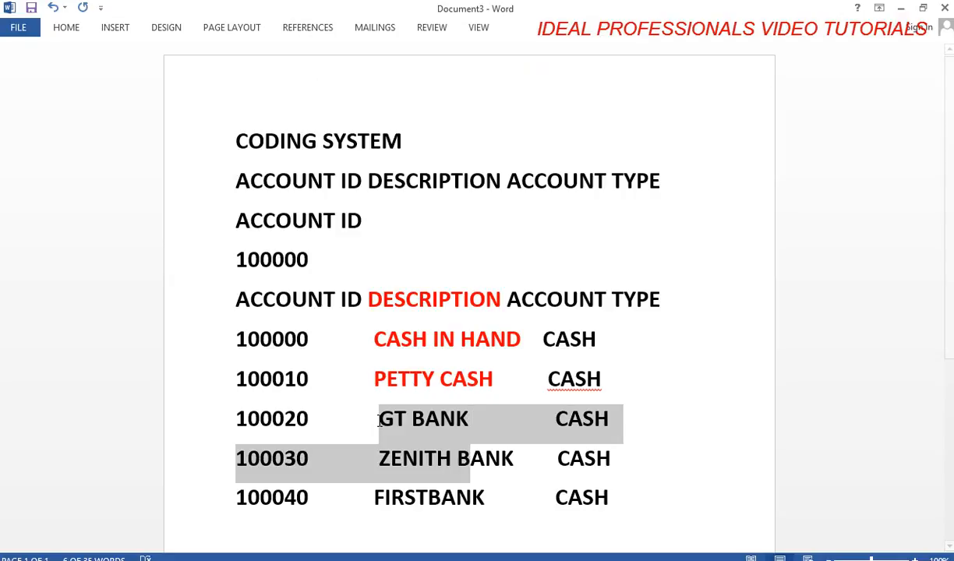
key("shift+Left")
key("shift+Left")
key("shift+Left")
key("shift+Left")
key("shift+Left")
key("shift+Left")
key("shift+Left")
key("shift+Left")
key("shift+Left")
key("shift+Left")
key("shift+Left")
key("shift+Left")
key("shift+Left")
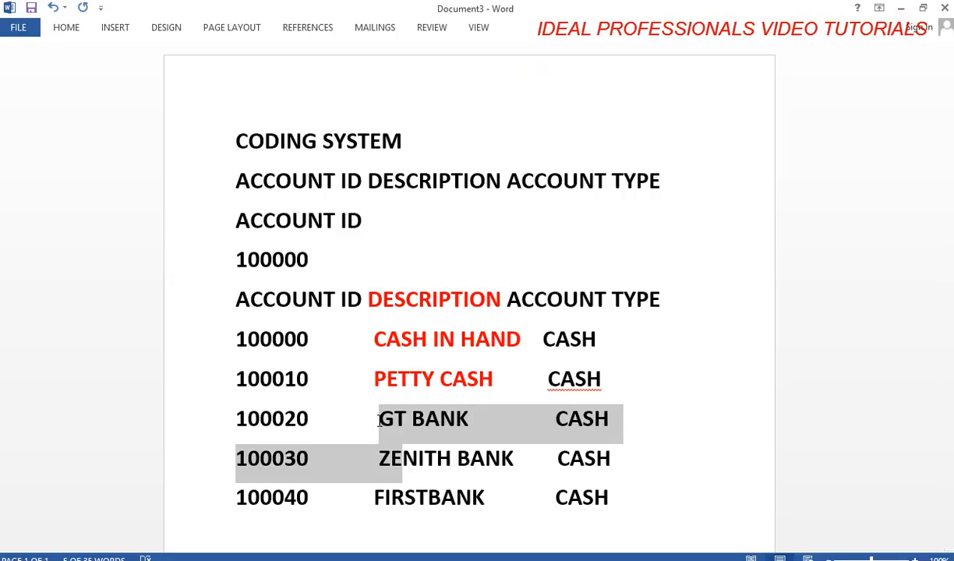
key("shift+Left")
key("shift+Left")
key("shift+Left")
key("shift+Left")
key("shift+Left")
key("shift+Left")
key("shift+Left")
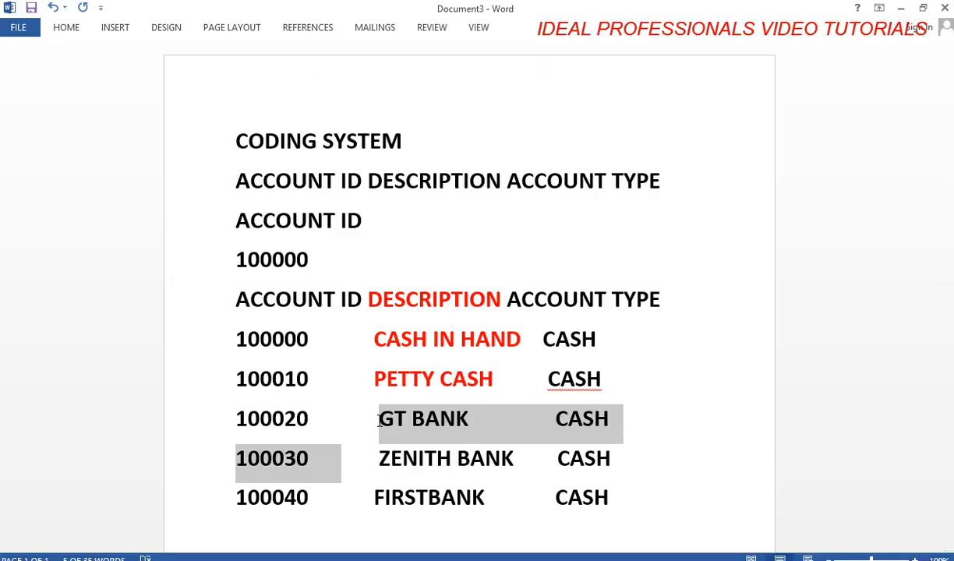
key("Left")
key("Left")
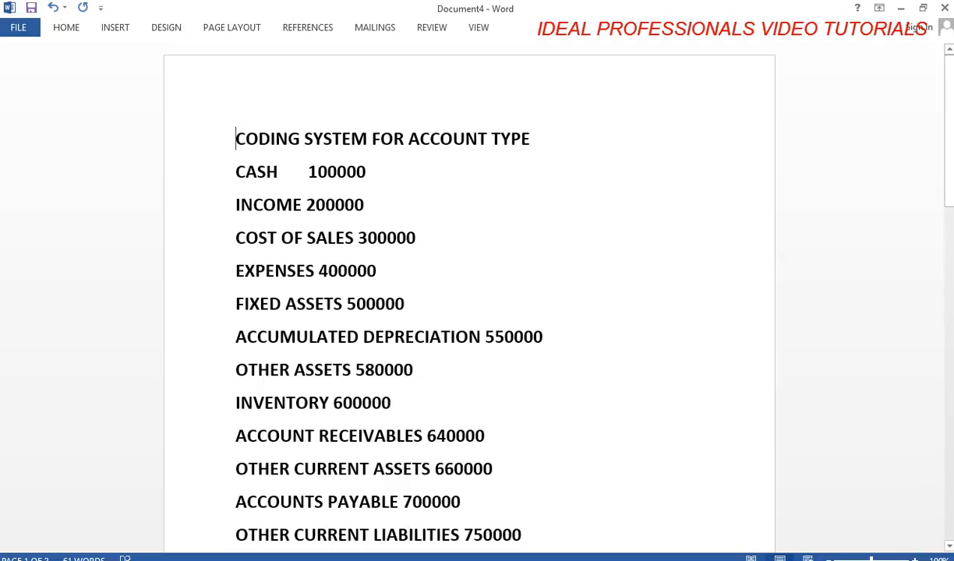
Review the coding system for account types in Document4, from CASH down to EQUITY RETAINED EARNINGS.
left_click(948, 545)
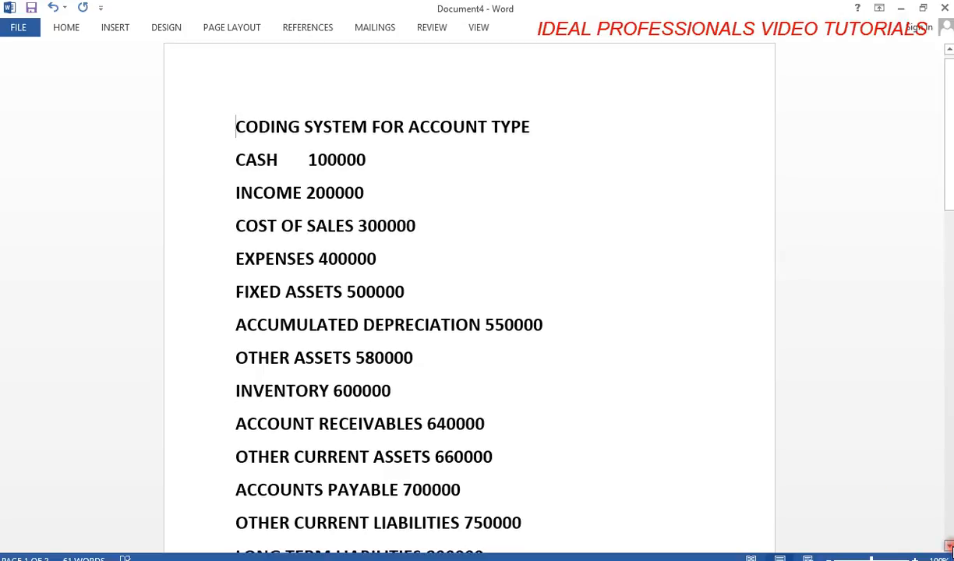
scroll(948, 545, "down", 5)
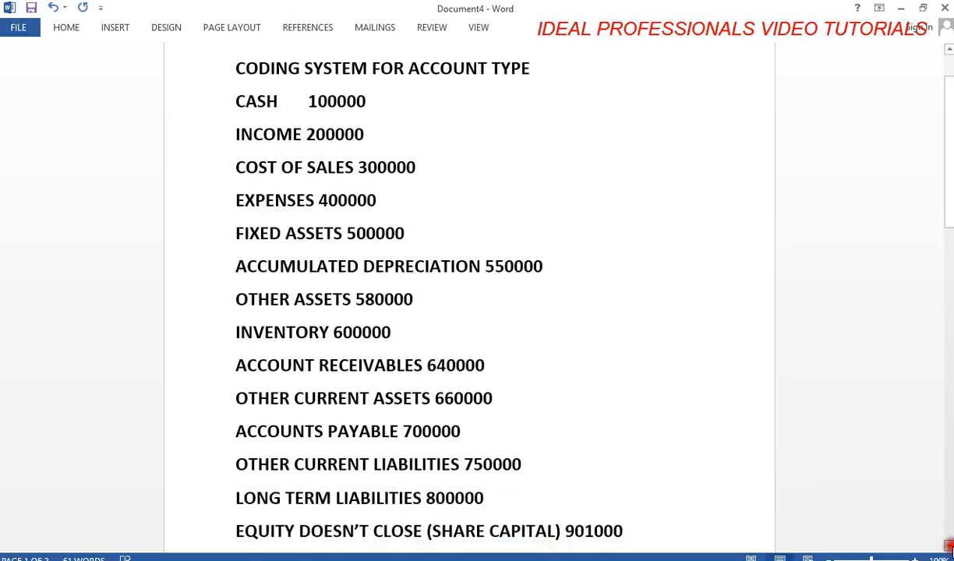
scroll(948, 545, "down", 2)
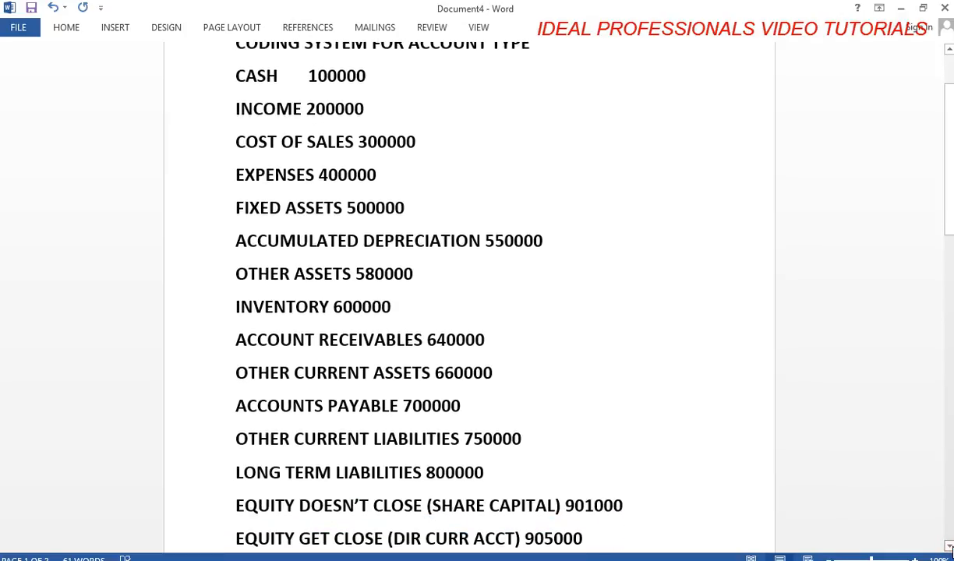
left_click(948, 545)
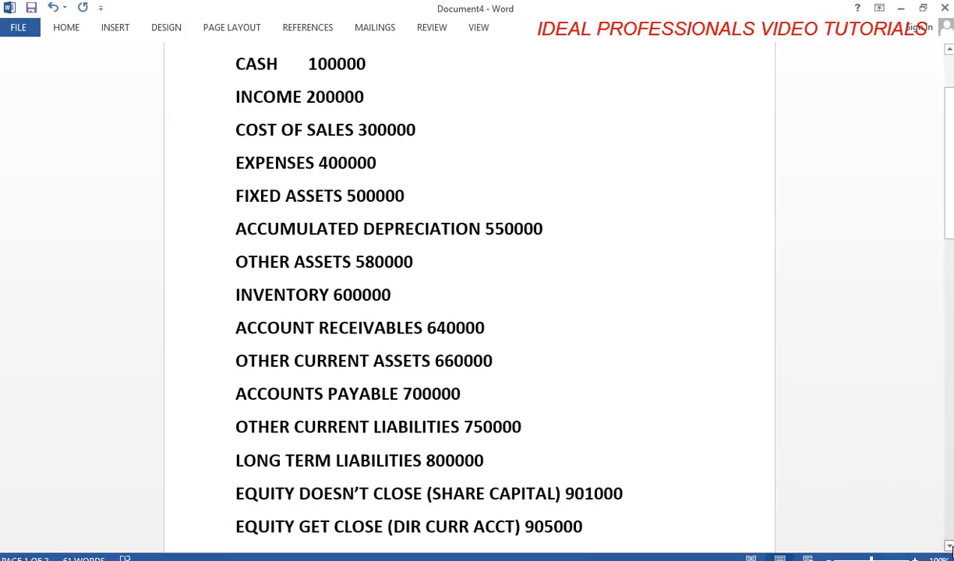
left_click(948, 547)
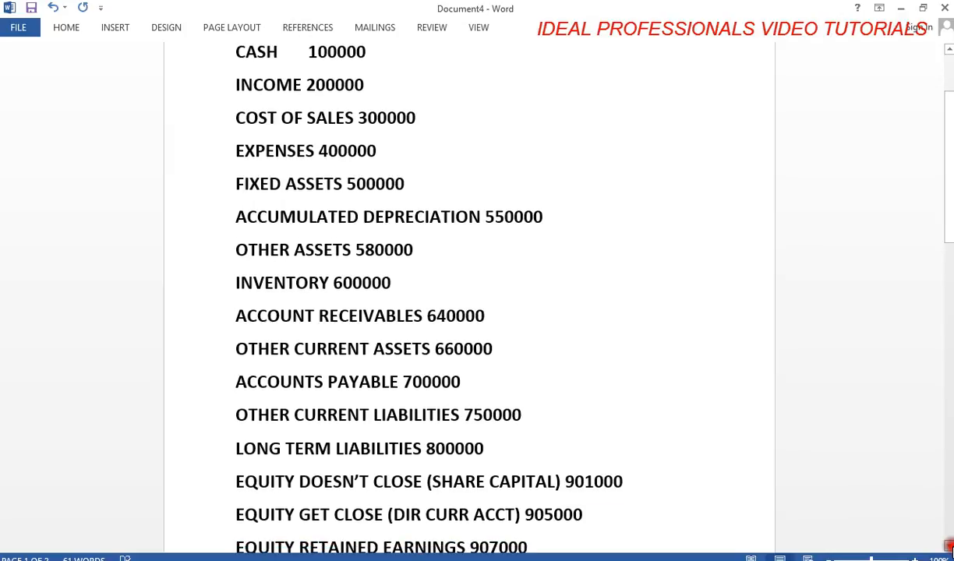
left_click(948, 547)
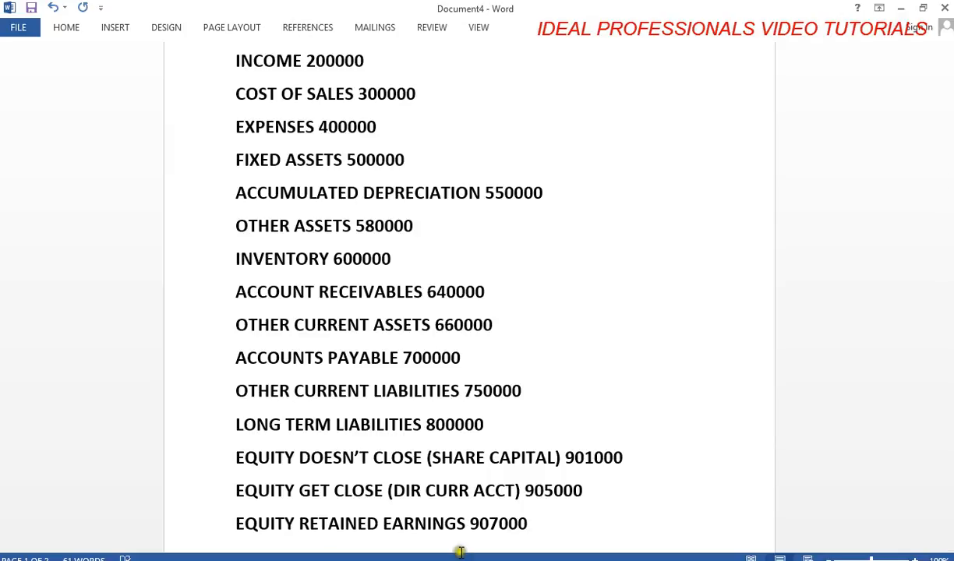
Select the INVENTORY entry in the account type list to point out its code range.
left_click(231, 259)
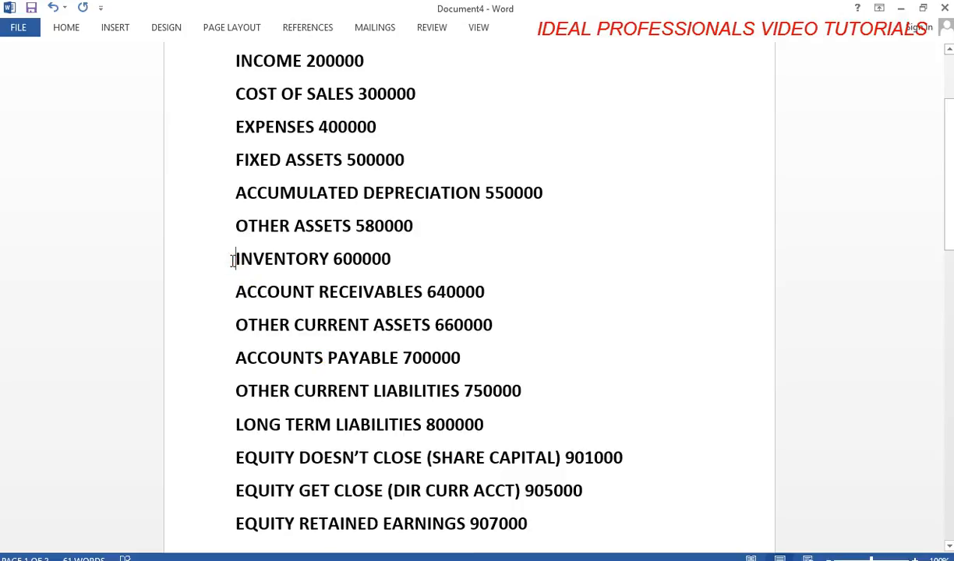
key("shift+Right")
key("shift+Right")
key("shift+Right")
key("shift+Right")
key("shift+Right")
key("shift+Right")
key("shift+Right")
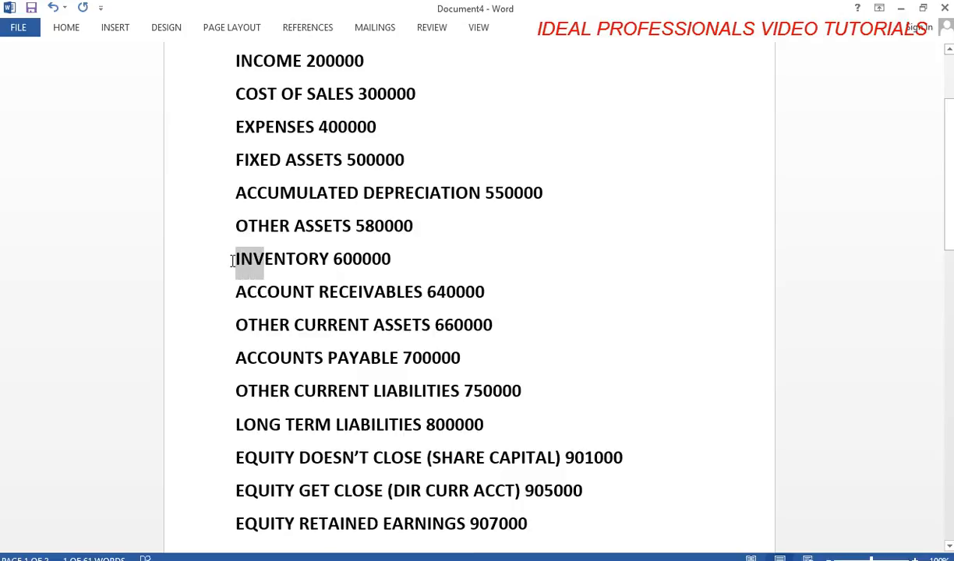
key("shift+Right")
key("shift+Right")
key("shift+Right")
key("shift+Right")
key("shift+Right")
key("shift+Right")
key("shift+Right")
key("shift+Right")
key("shift+Right")
key("shift+Right")
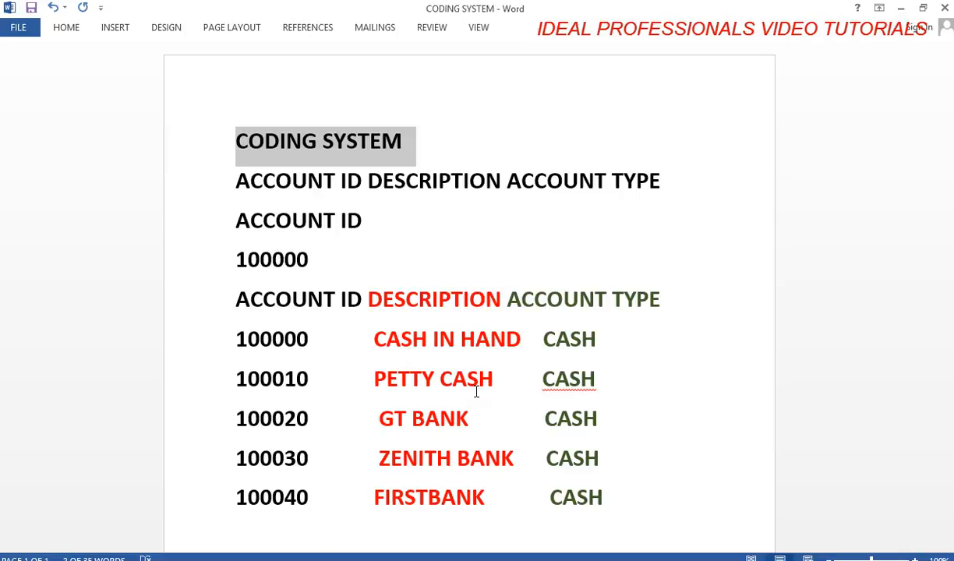
Switch to the active ABC LTD company in Peachtree Accounting and open Maintain Chart of Accounts.
left_click(450, 315)
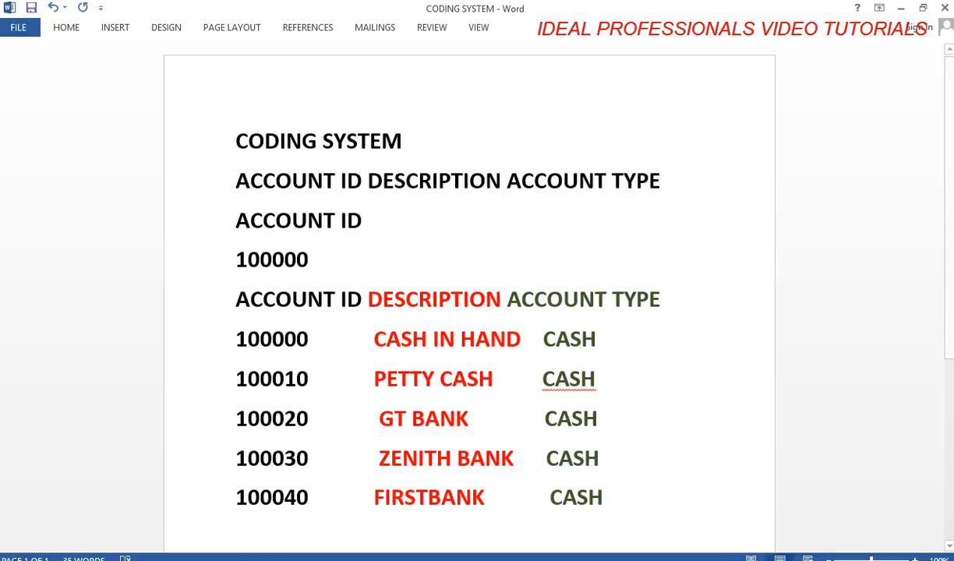
mouse_move(309, 560)
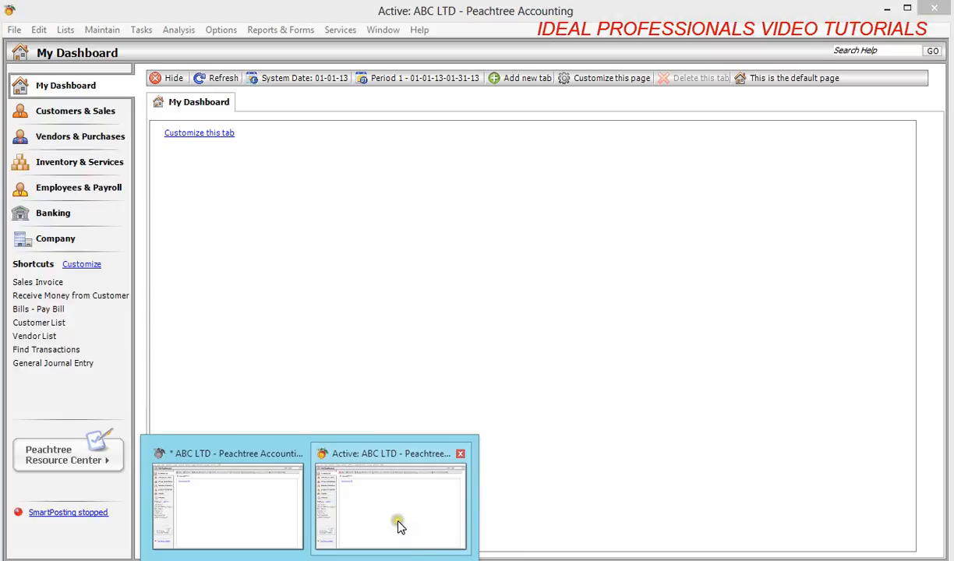
left_click(394, 519)
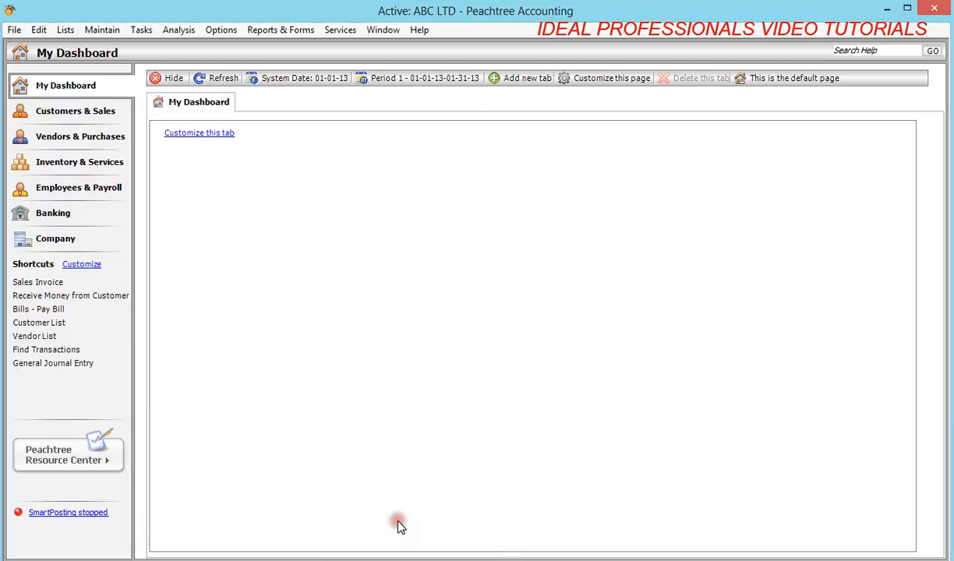
left_click(102, 30)
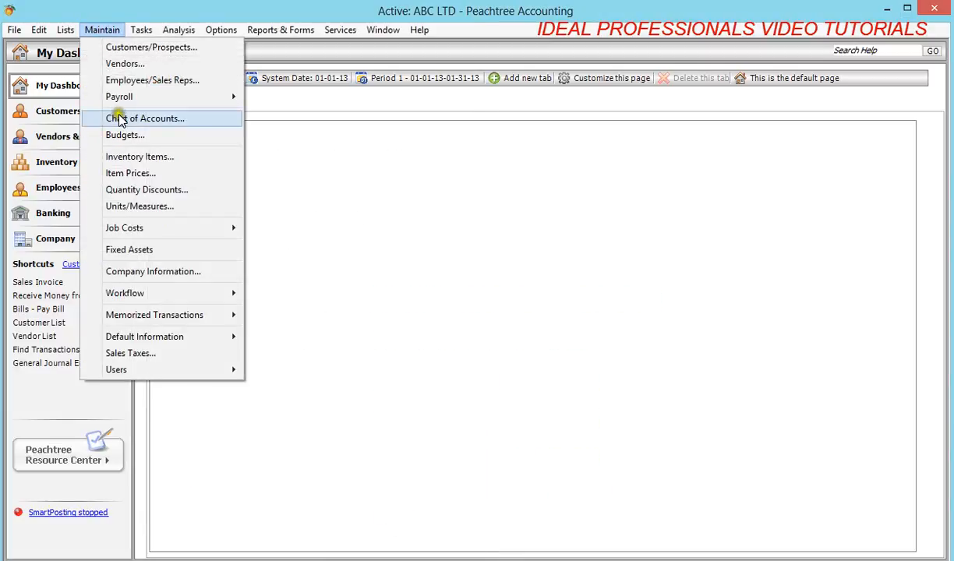
left_click(120, 119)
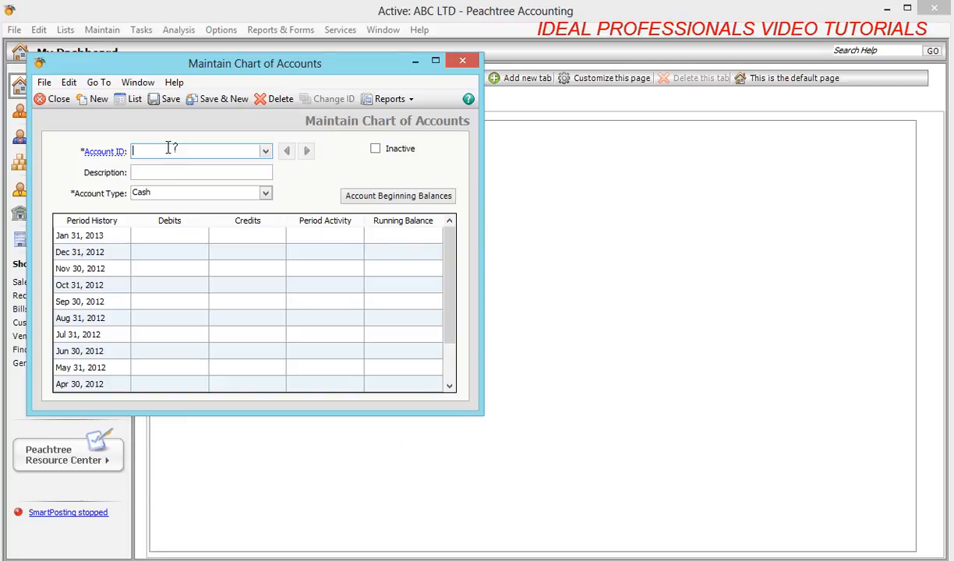
Enter 100000 as the new account's ID, dismissing the account lookup and declining to save the incomplete record.
type("1")
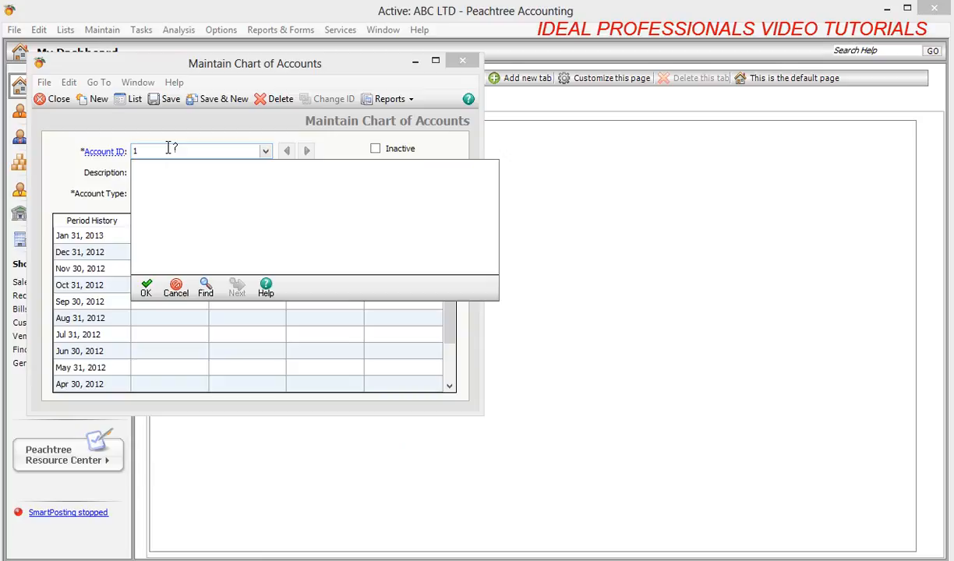
left_click(176, 287)
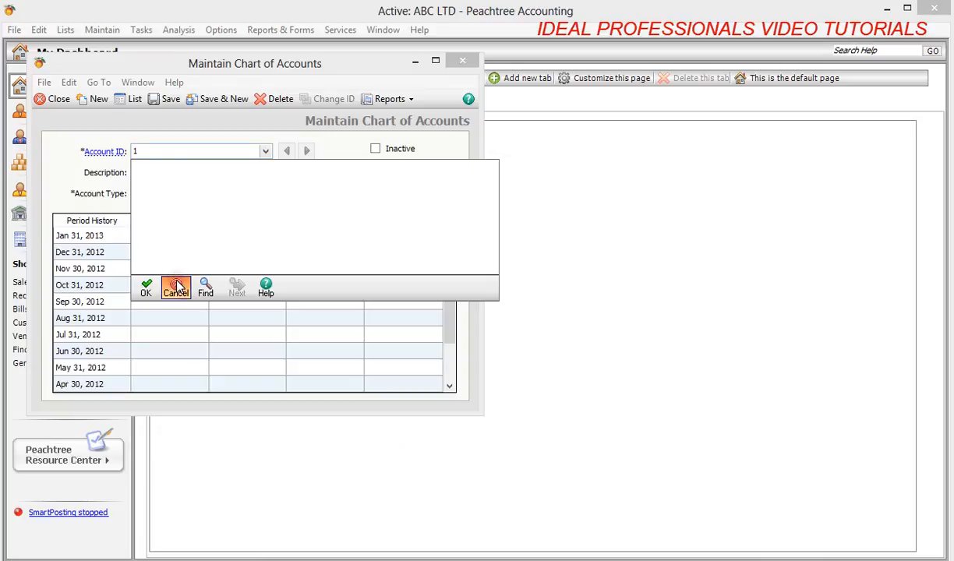
left_click(158, 155)
left_click(147, 152)
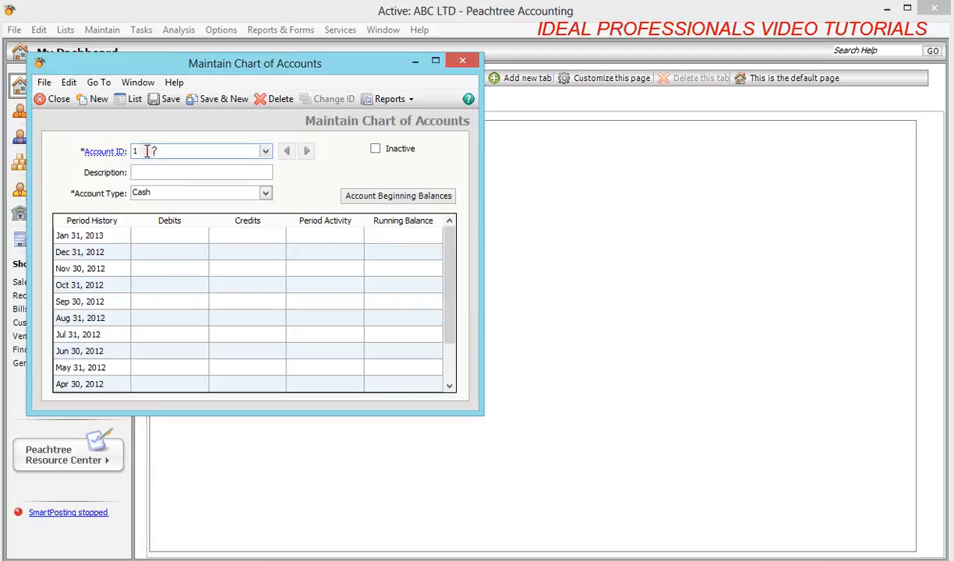
type("10")
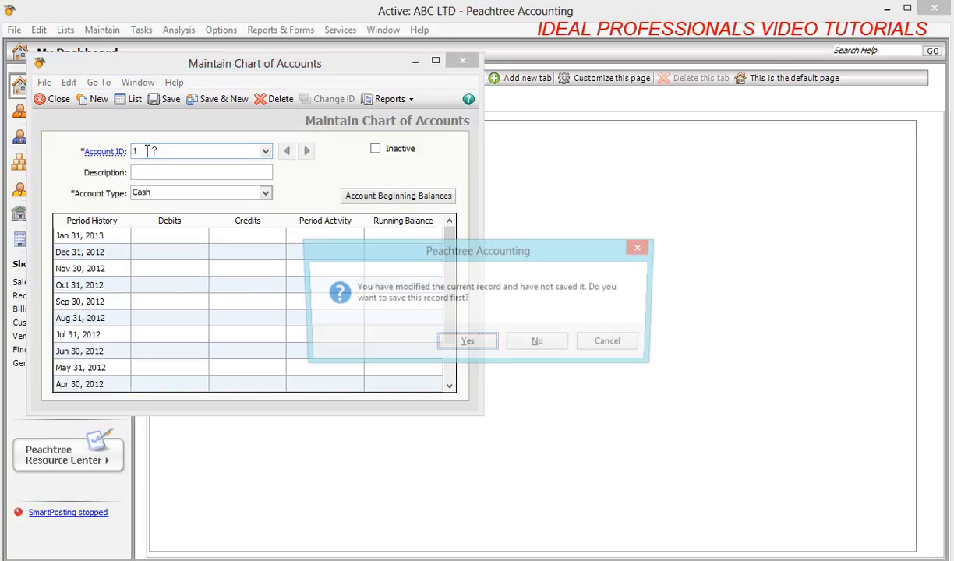
left_click(545, 345)
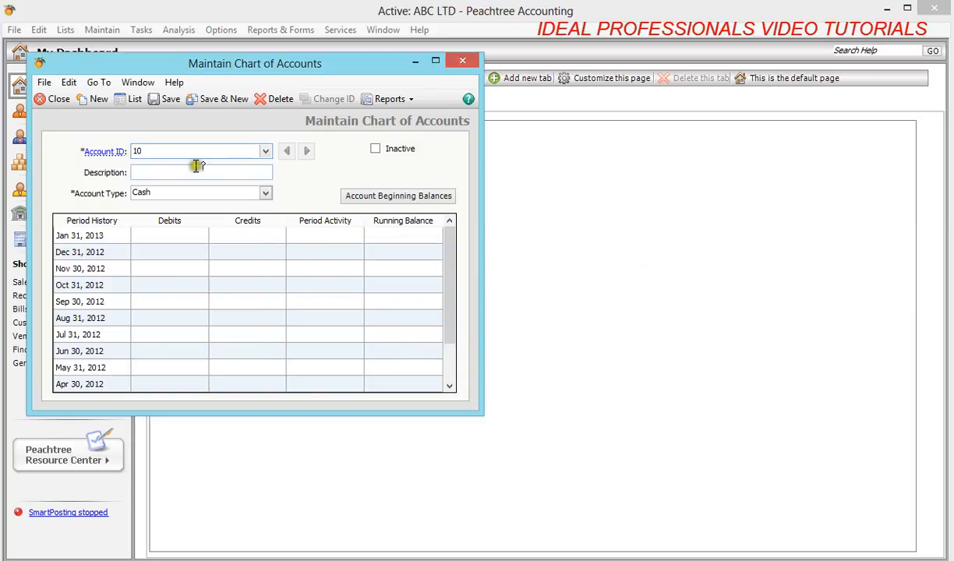
left_click(154, 151)
type("000")
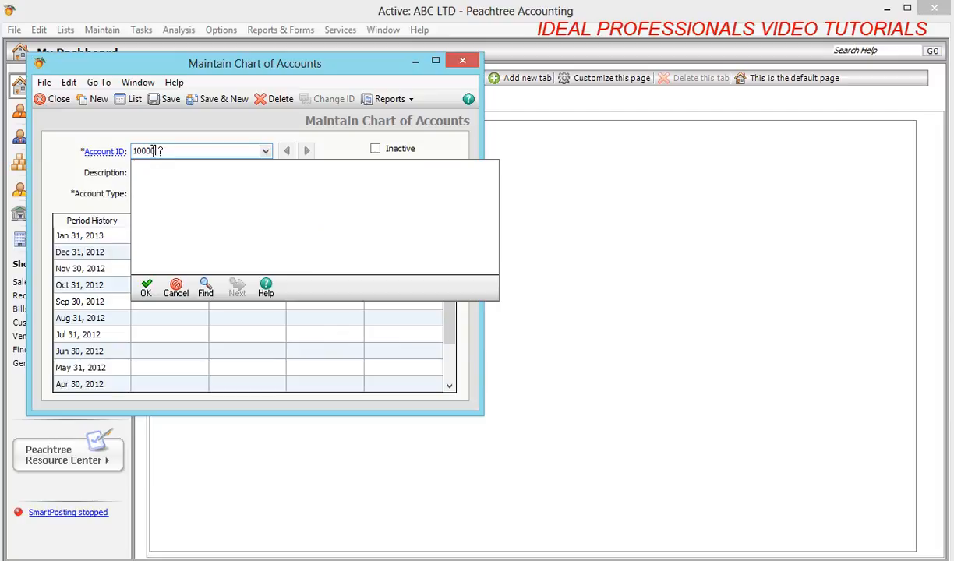
type("0")
key("Tab")
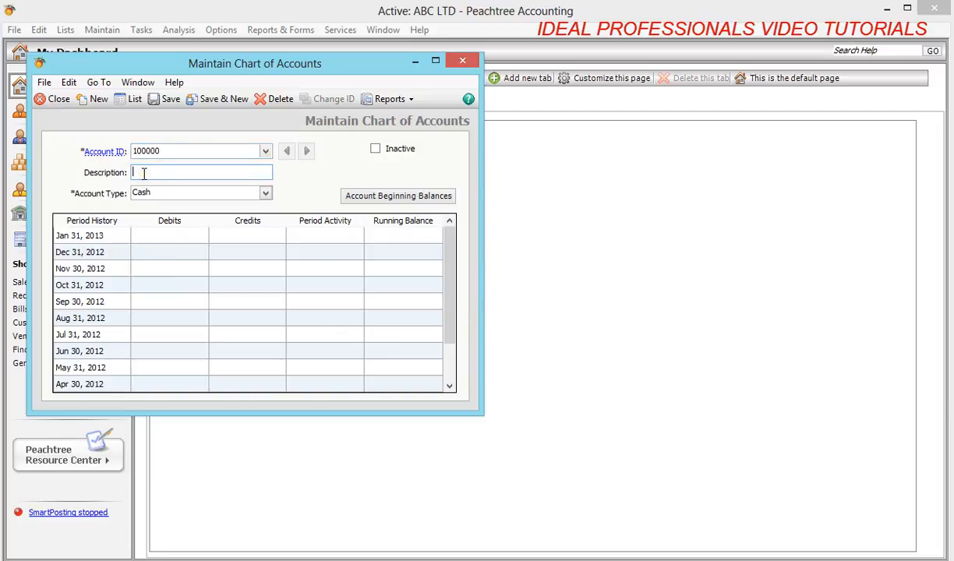
Describe account 100000 as CASH IN HAND, keep Cash as its account type and save the record.
type("CASH IN HAND")
left_click(266, 193)
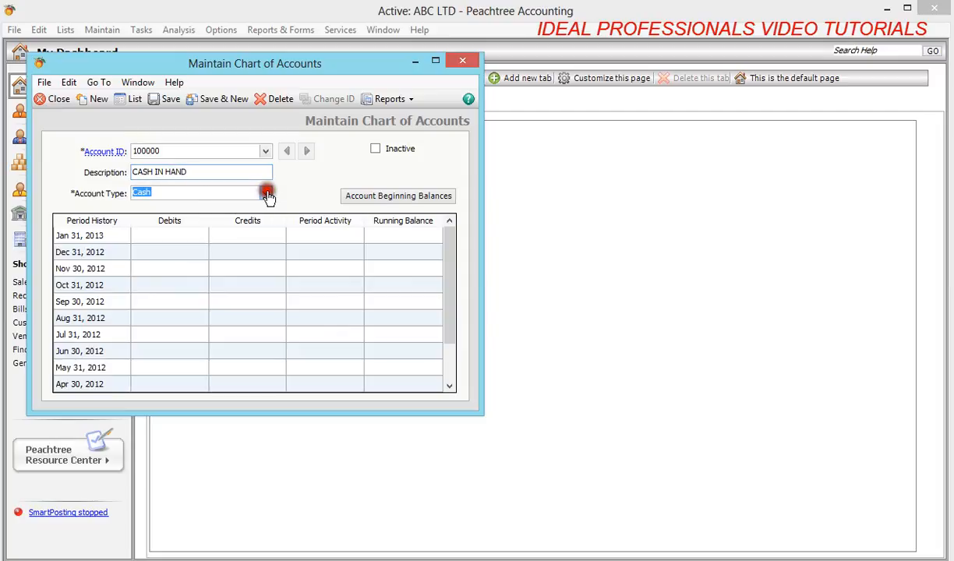
left_click(266, 194)
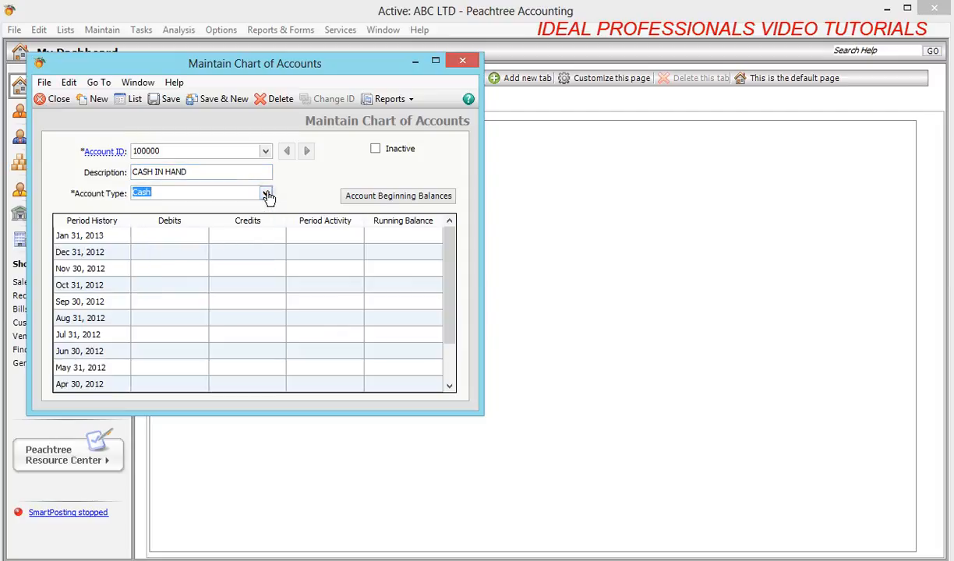
left_click(166, 103)
left_click(169, 102)
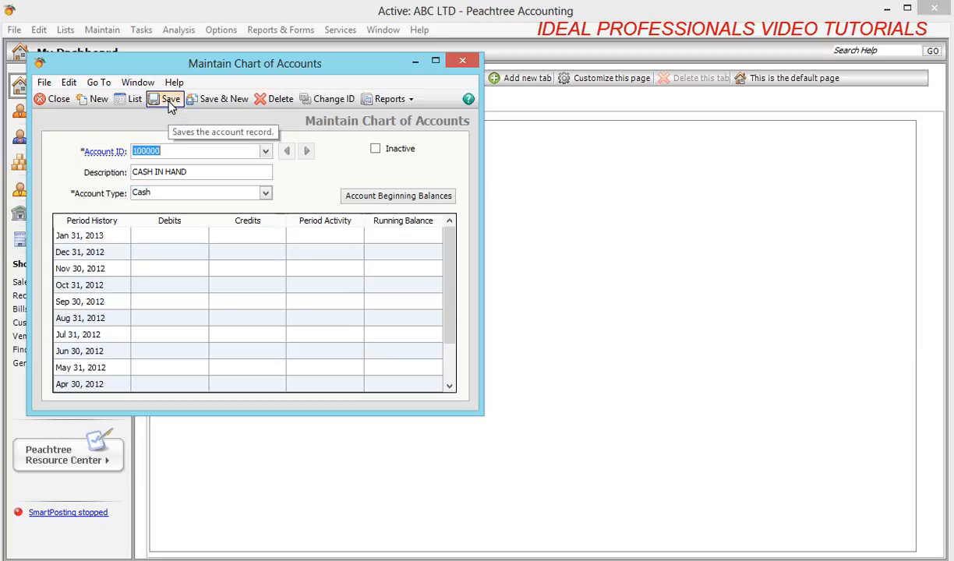
Create and save account 100010 with the description PETTY CASH, using the CASH IN HAND entry as the starting point.
left_click(170, 150)
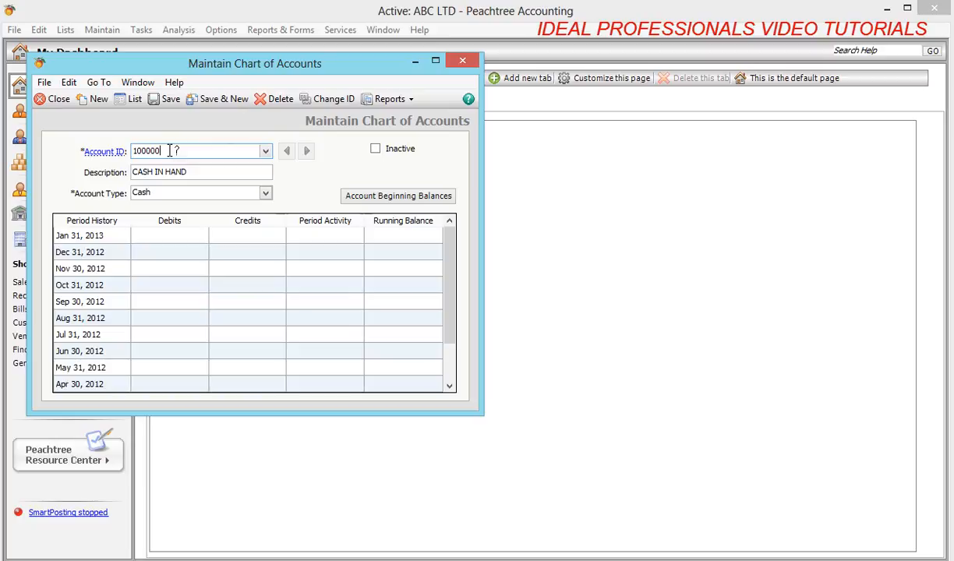
key("BackSpace")
key("BackSpace")
type("1")
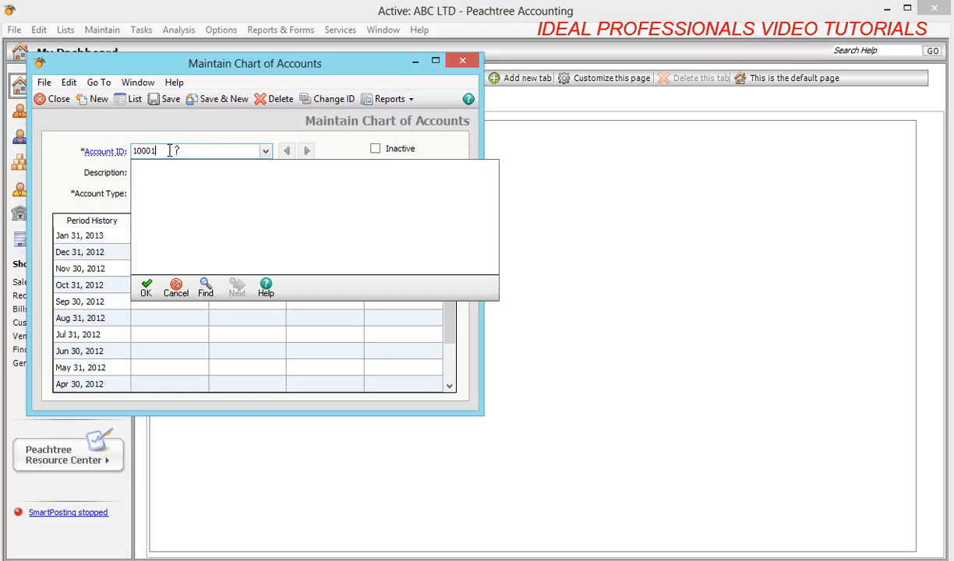
type("0")
key("Tab")
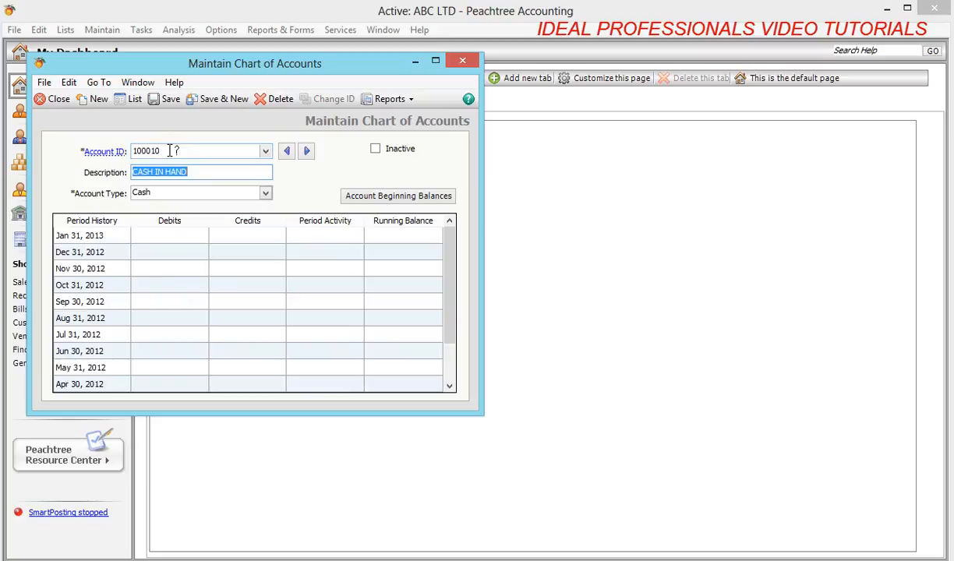
type("PE")
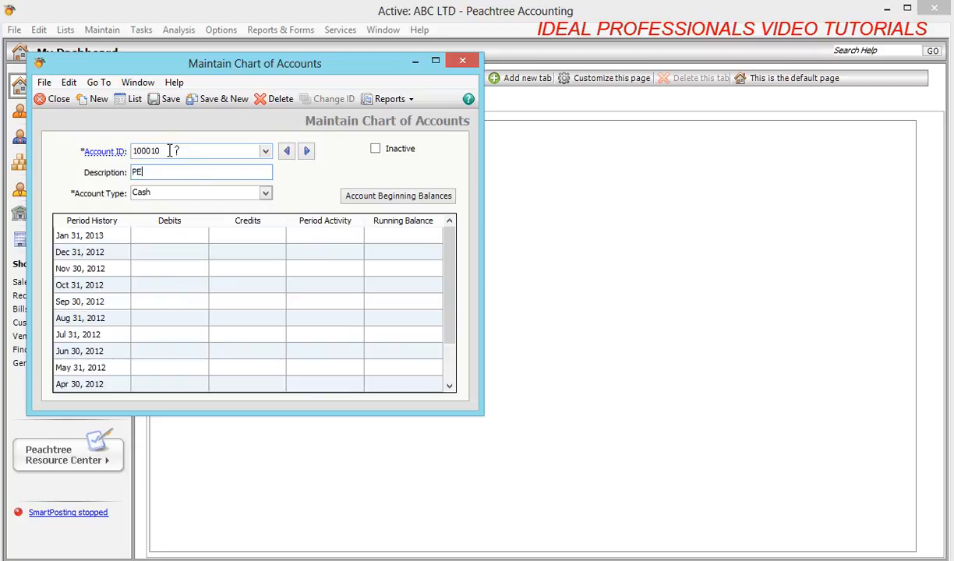
type("TTY CASH")
left_click(168, 100)
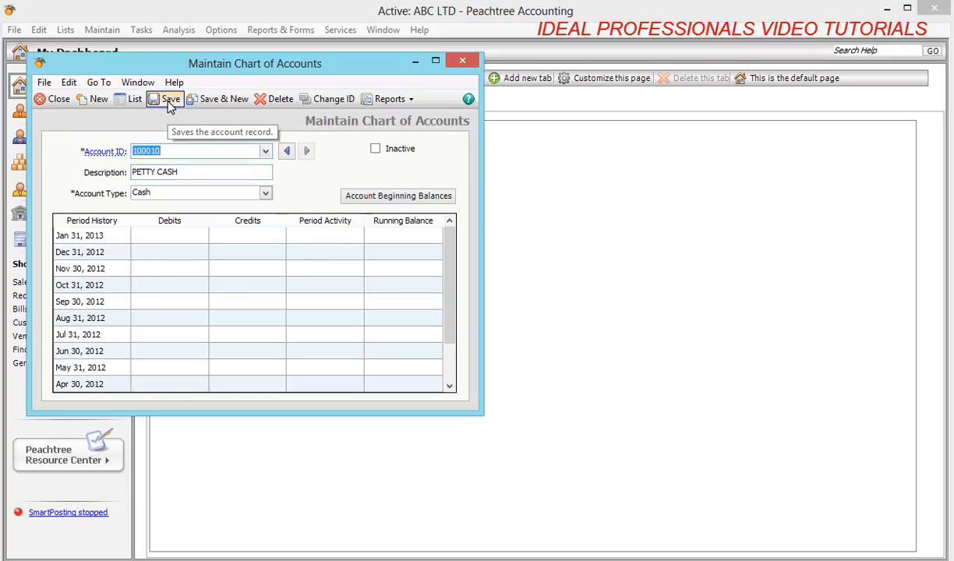
Create and save account 100020 with the description GT BANK, reusing the PETTY CASH record and its Cash account type.
left_click(169, 151)
key("BackSpace")
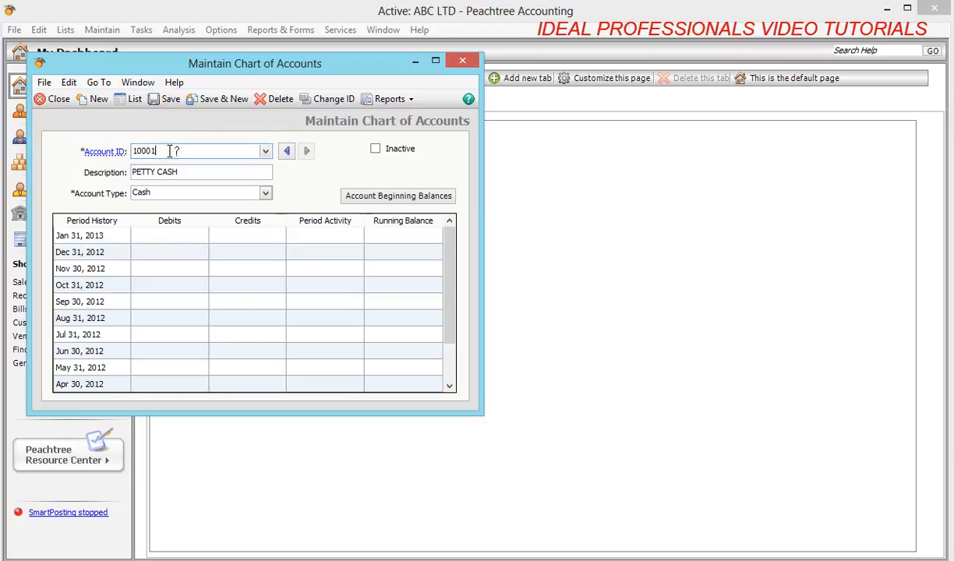
key("BackSpace")
type("2")
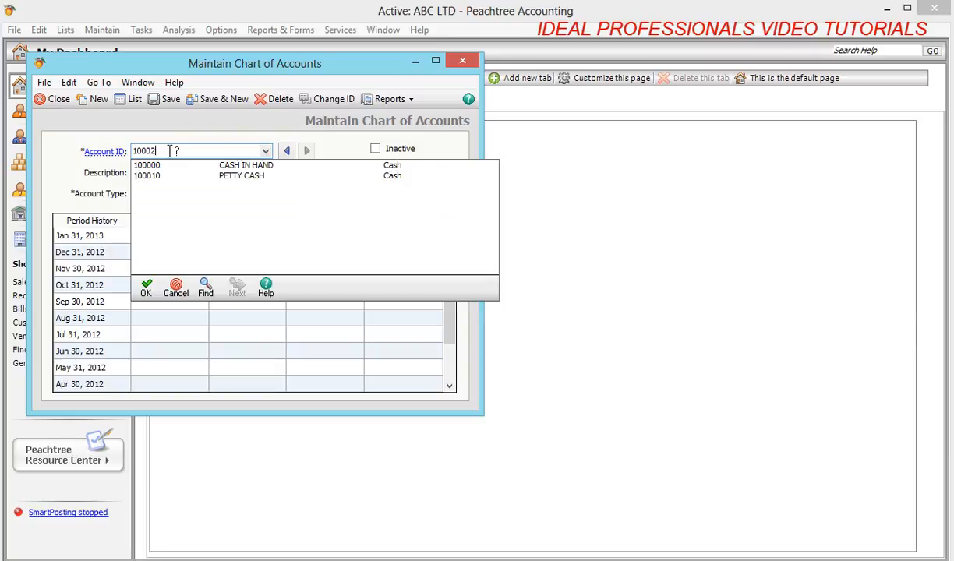
type("0")
key("Tab")
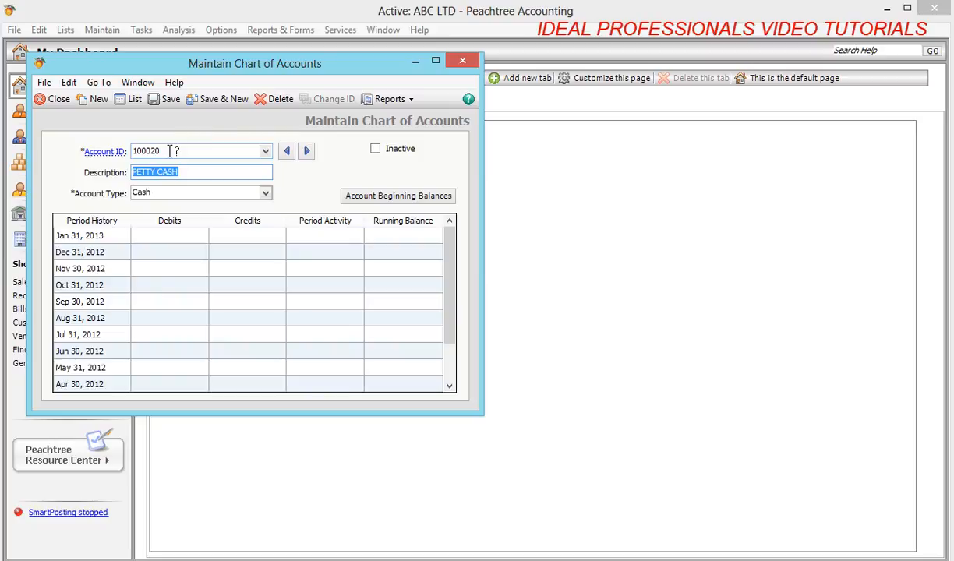
type("GT BA")
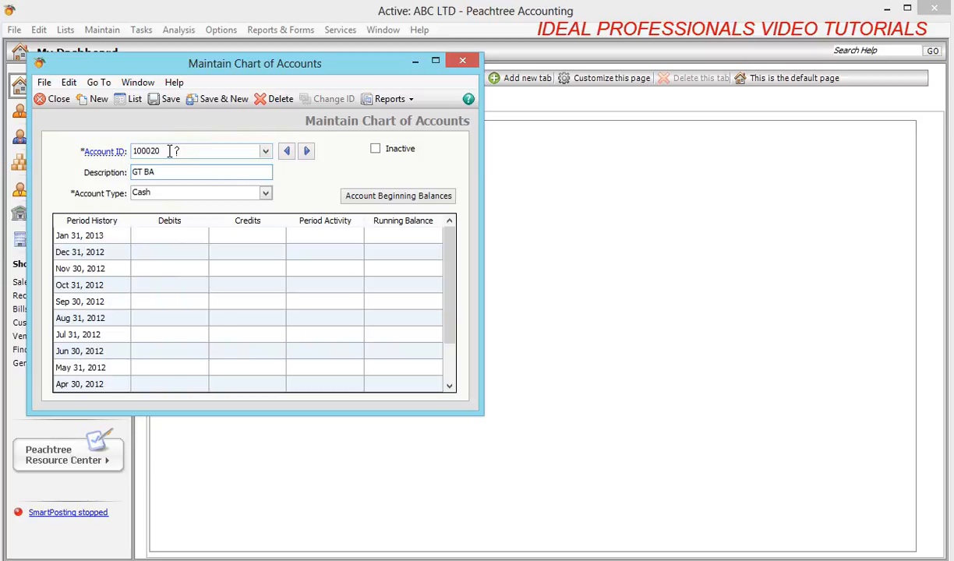
type("NK")
left_click(167, 99)
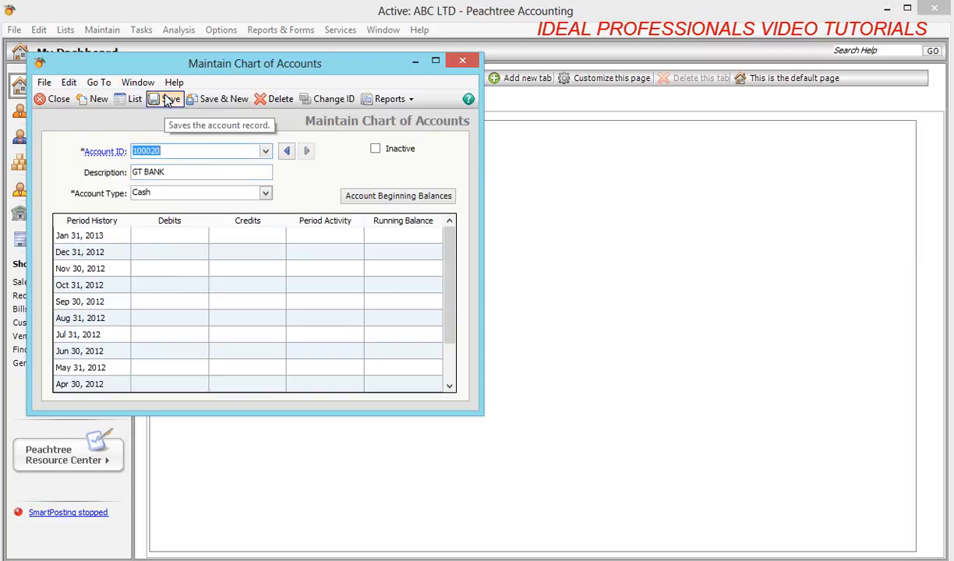
Create and save account 100030 with the description ZENITH, reusing the GT BANK record and its Cash account type.
left_click(166, 151)
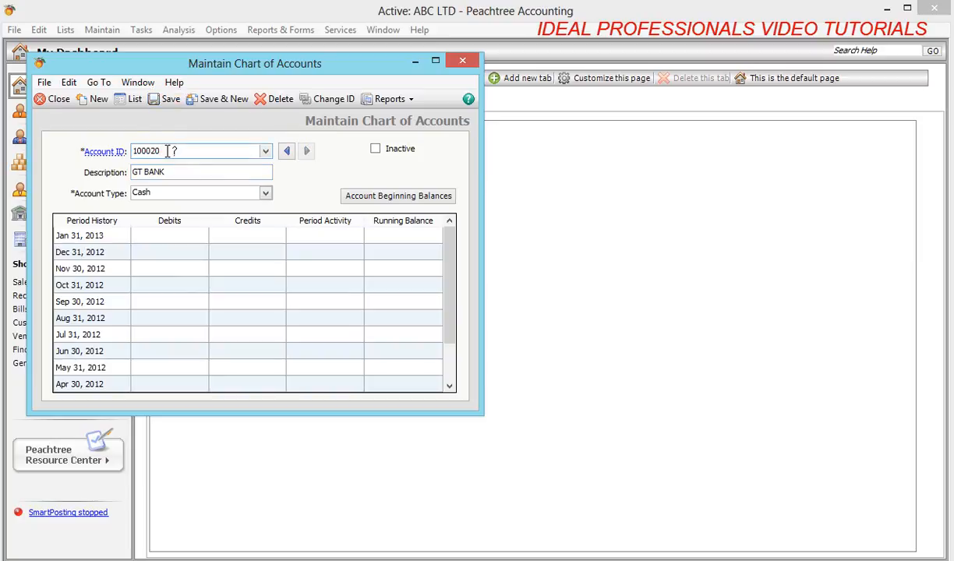
key("BackSpace")
key("BackSpace")
type("30")
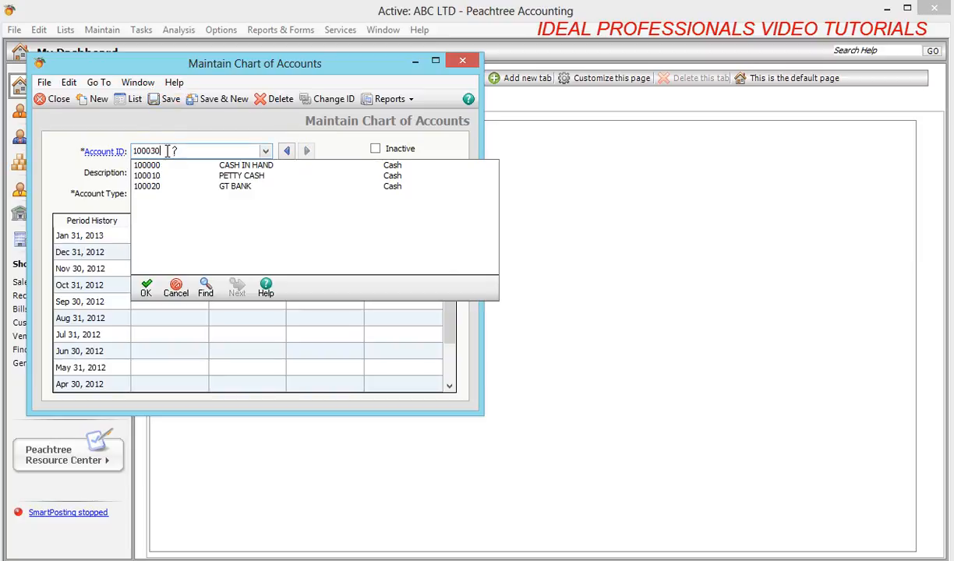
key("Return")
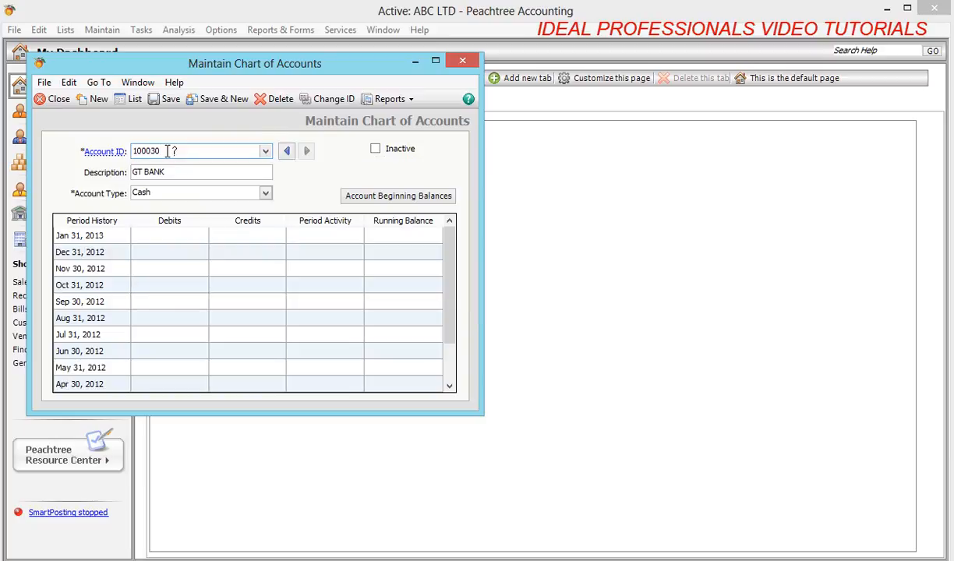
key("Tab")
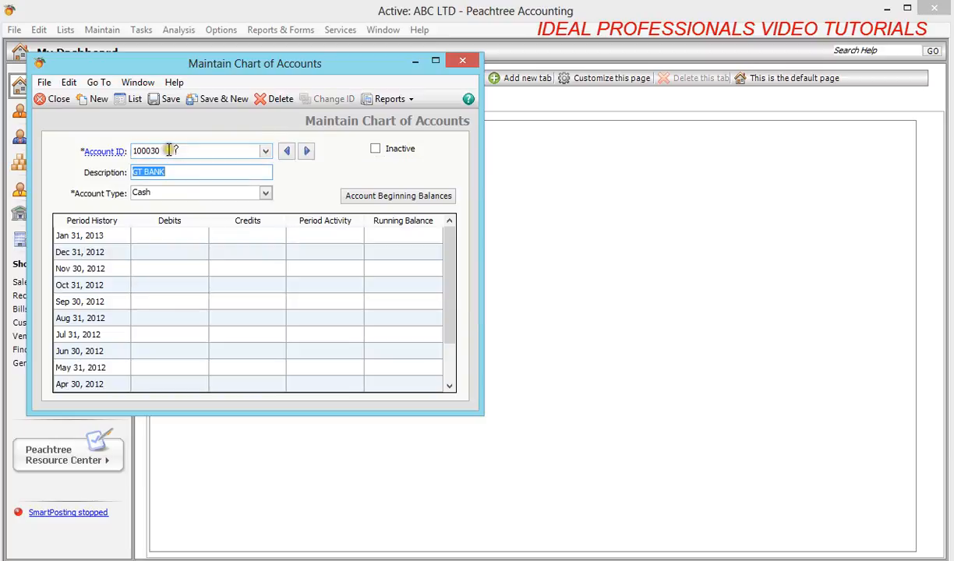
type("Z")
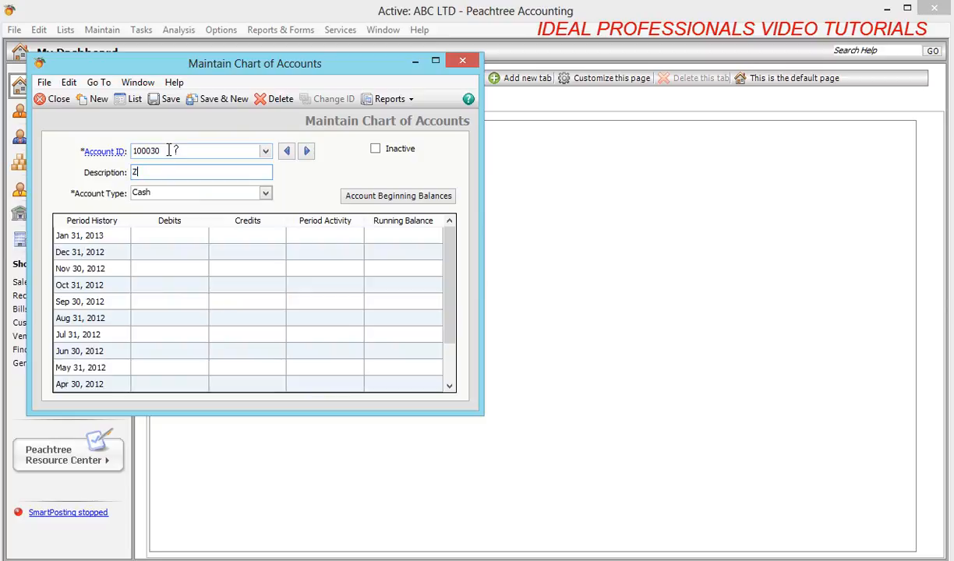
type("ENITH")
left_click(168, 102)
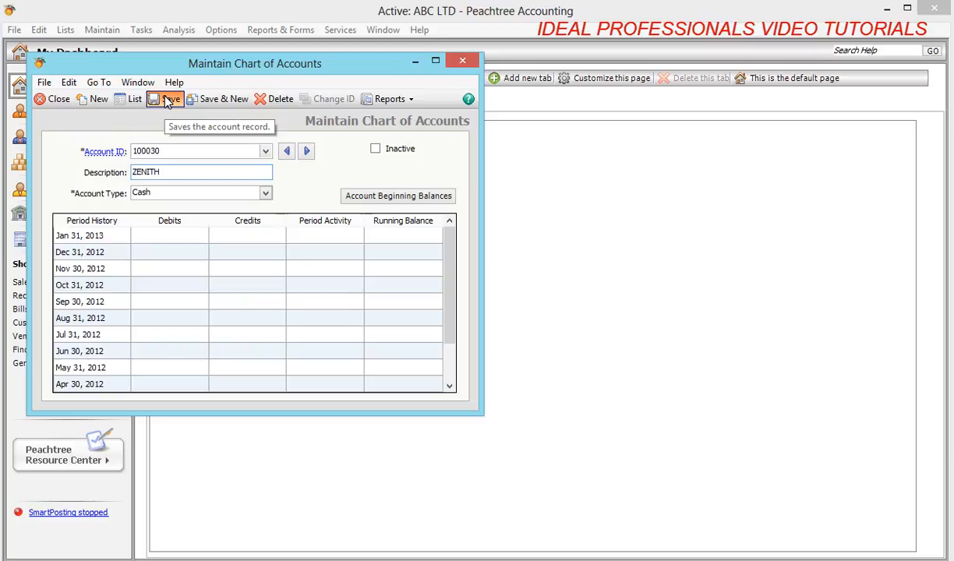
Create and save account 100040 with the description FIRST BANK as a Cash account, and close Maintain Chart of Accounts.
left_click(165, 151)
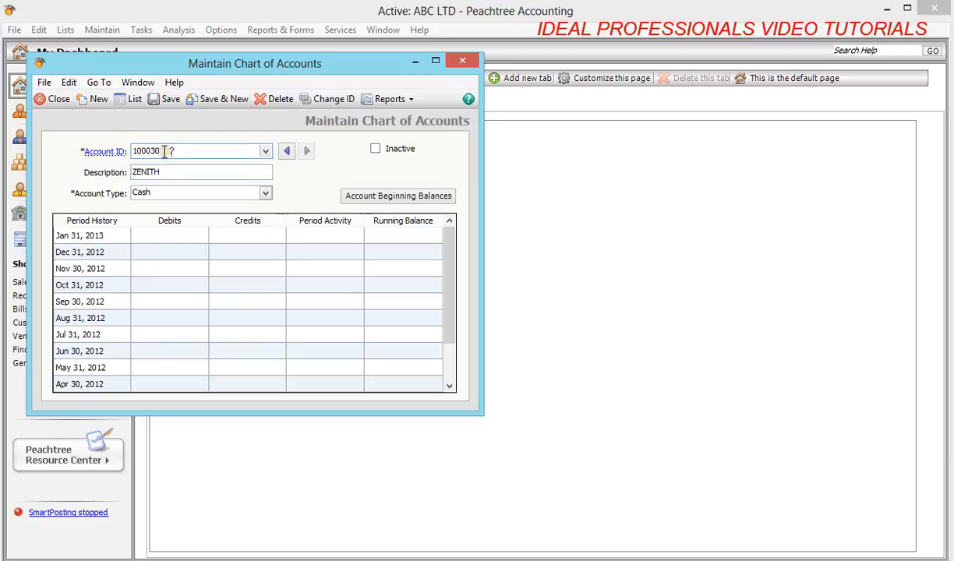
key("BackSpace")
key("BackSpace")
type("40")
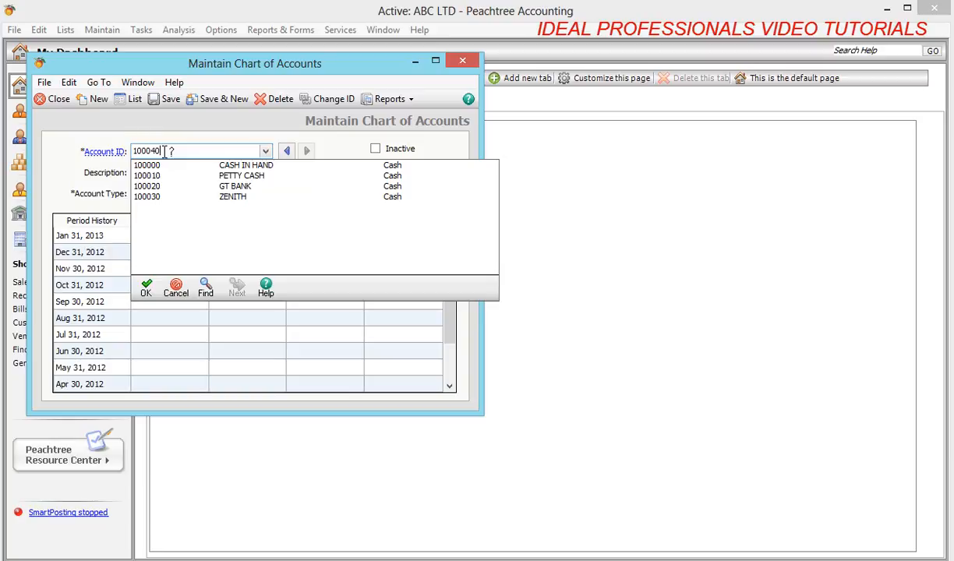
key("Tab")
type("FIRST")
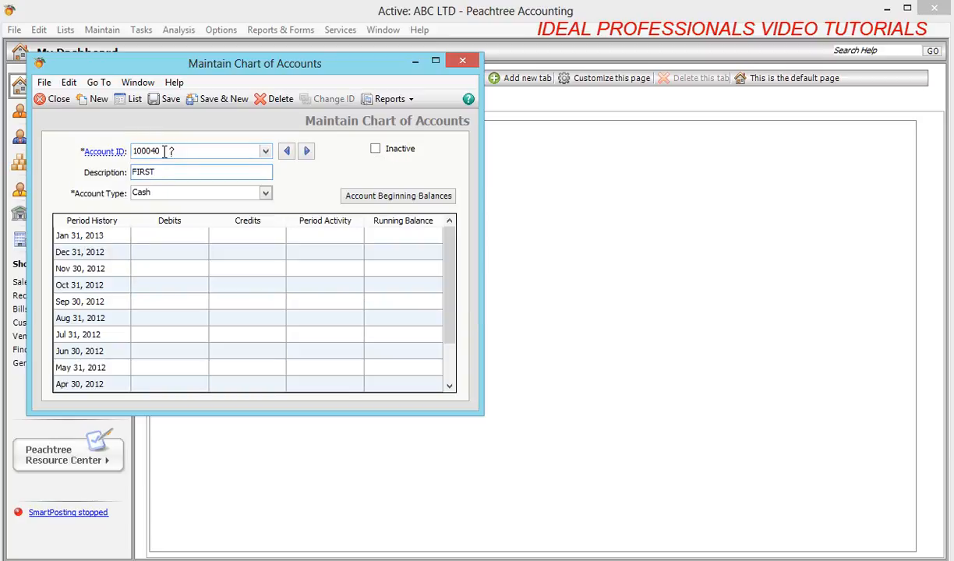
type(" BANK")
left_click(163, 107)
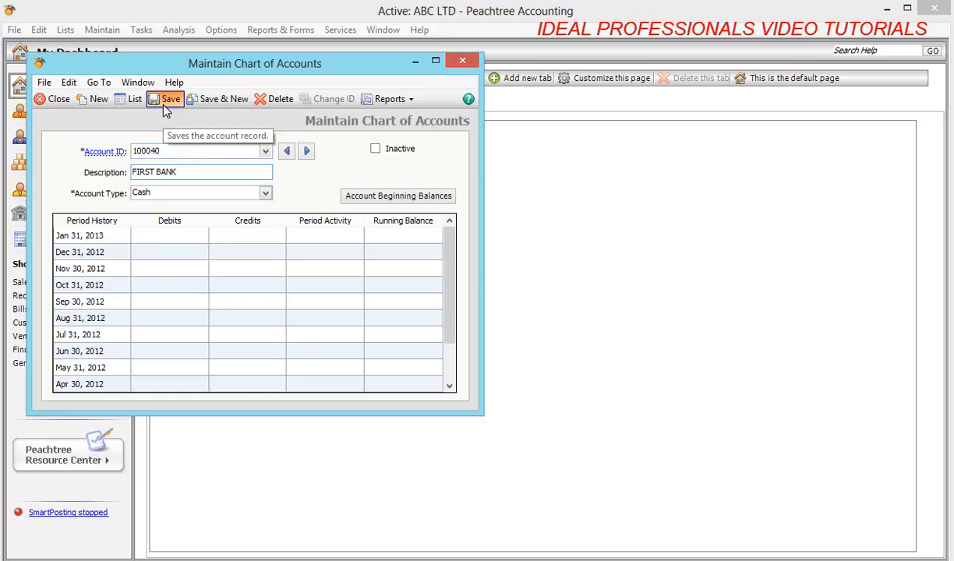
left_click(59, 97)
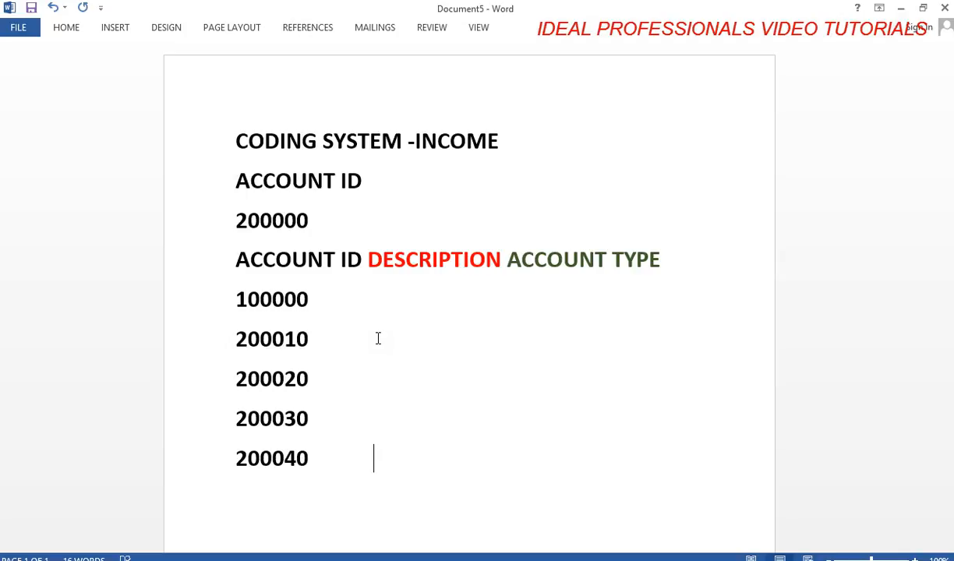
Correct the first account ID below the column headings of the Word income coding system to 200000.
left_click(245, 300)
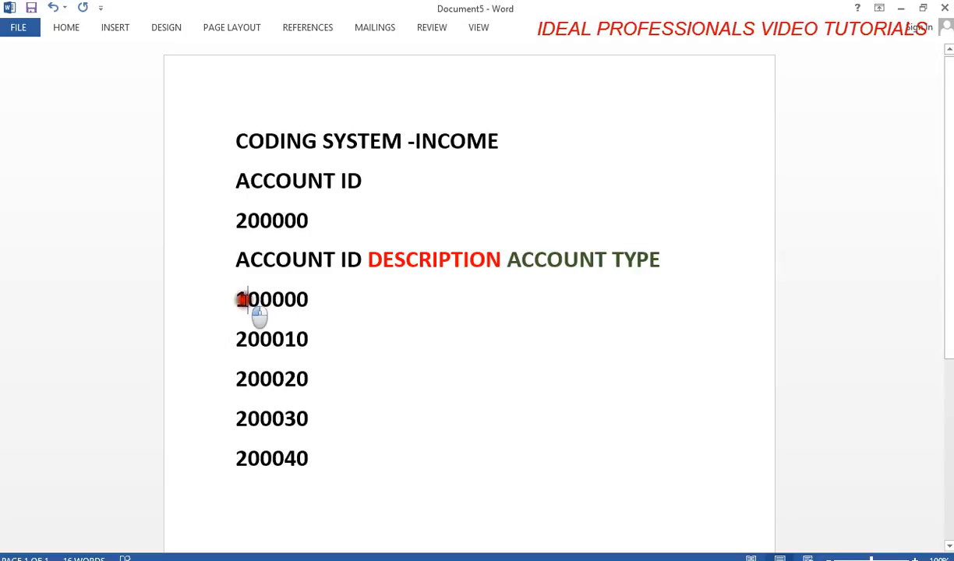
key("BackSpace")
type("2")
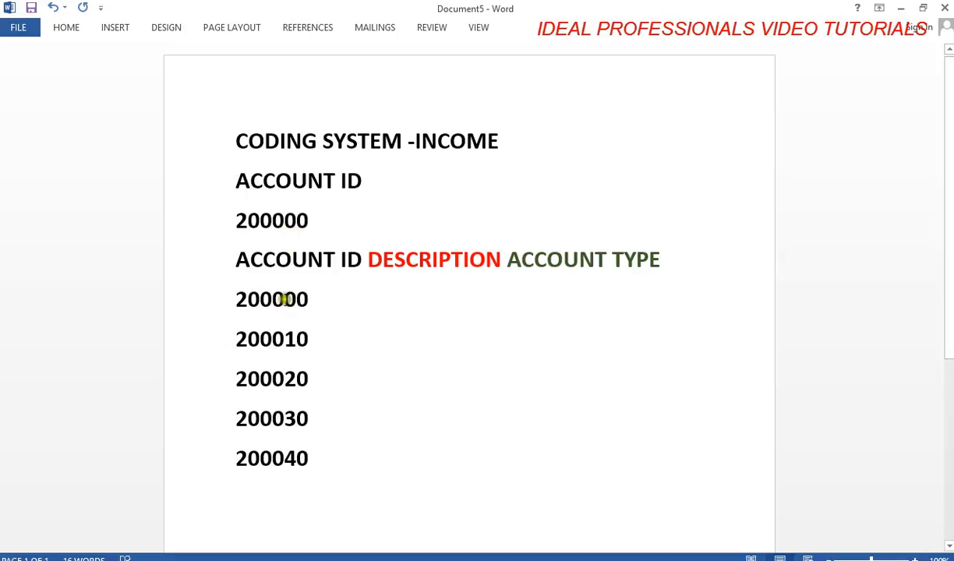
Fill in the 200000 row with description SALES INCOME and account type INCOME, and begin the 200010 row's description with SALES.
left_click(352, 303)
type("$")
type("AM")
type("E")
key("BackSpace")
key("BackSpace")
type("LES I")
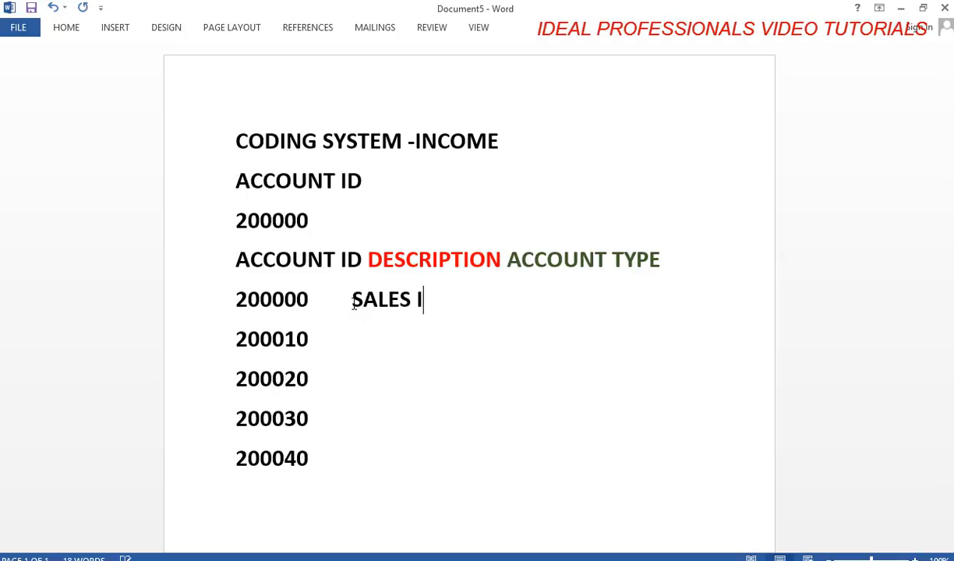
type("NCOME")
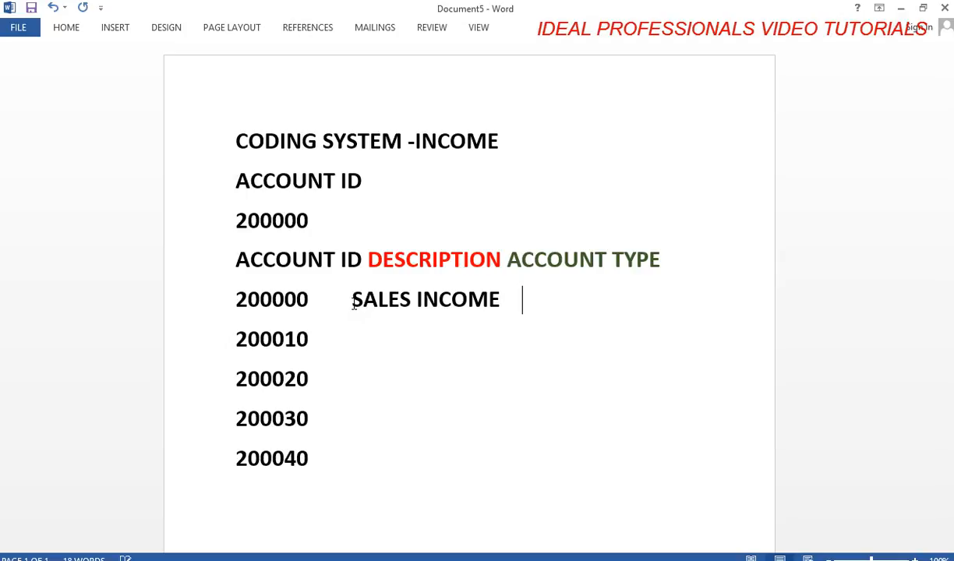
type("INCOME")
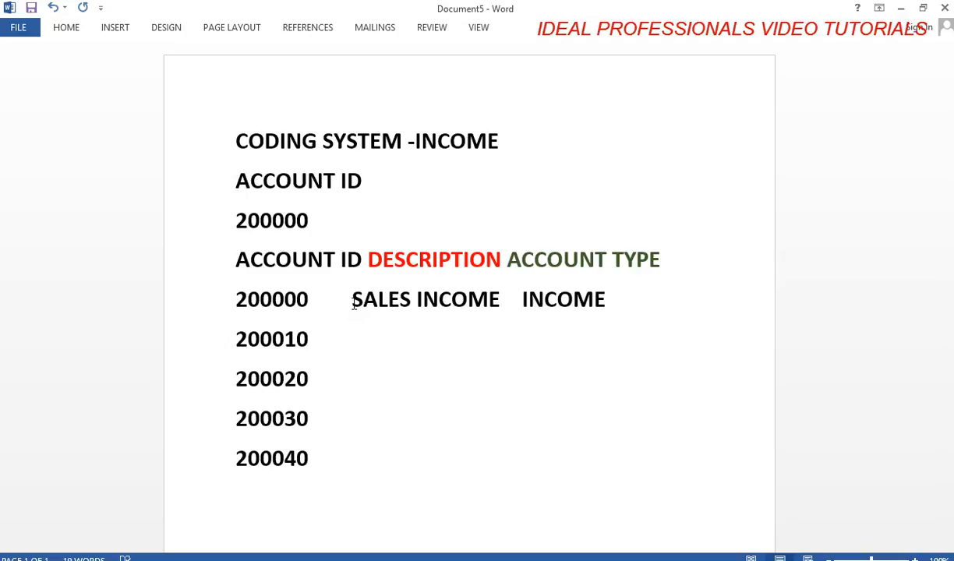
left_click(375, 338)
type("SALES")
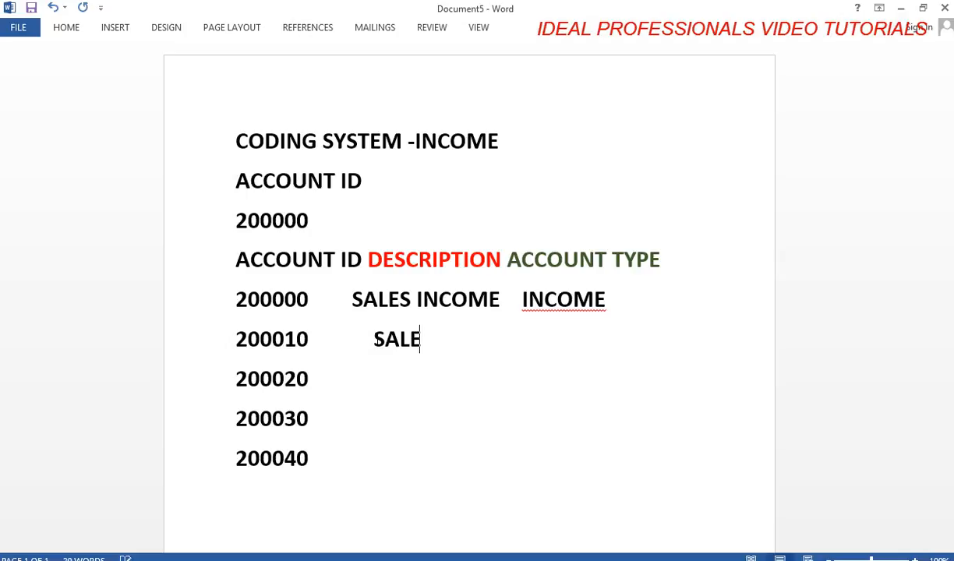
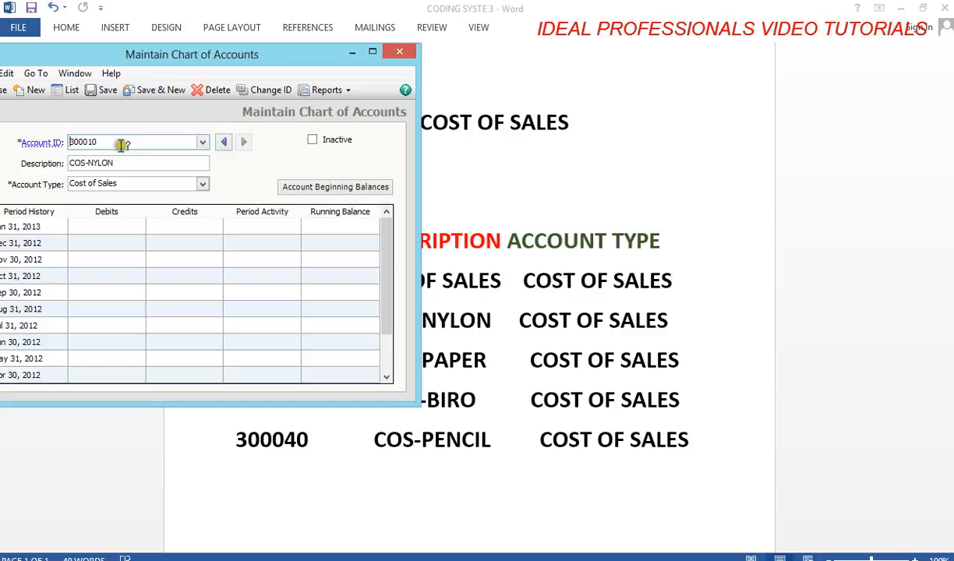
Create and save account 300020 with the description COS-PAPER, reusing the COS-NYLON record and its Cost of Sales type.
left_click(108, 144)
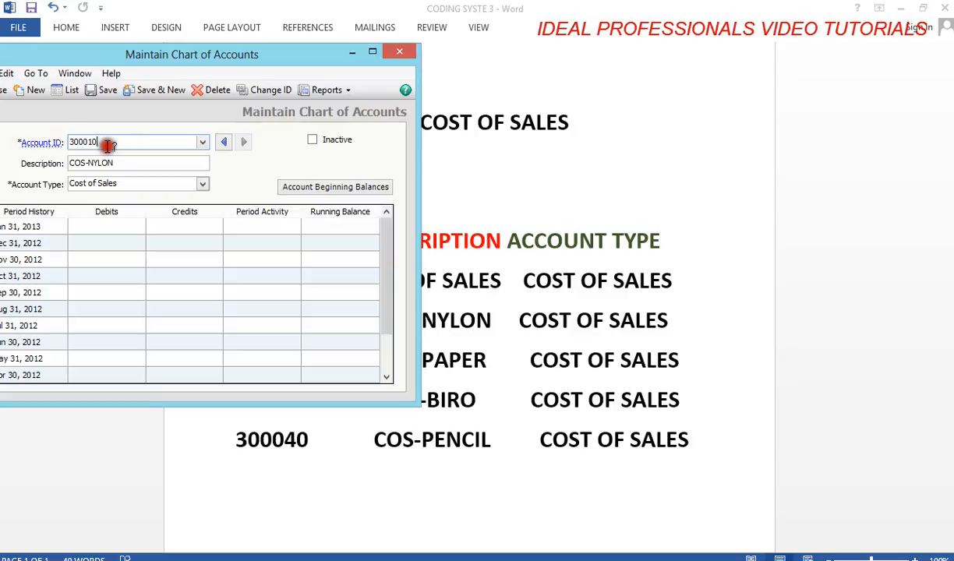
key("BackSpace")
key("BackSpace")
type("20")
key("Tab")
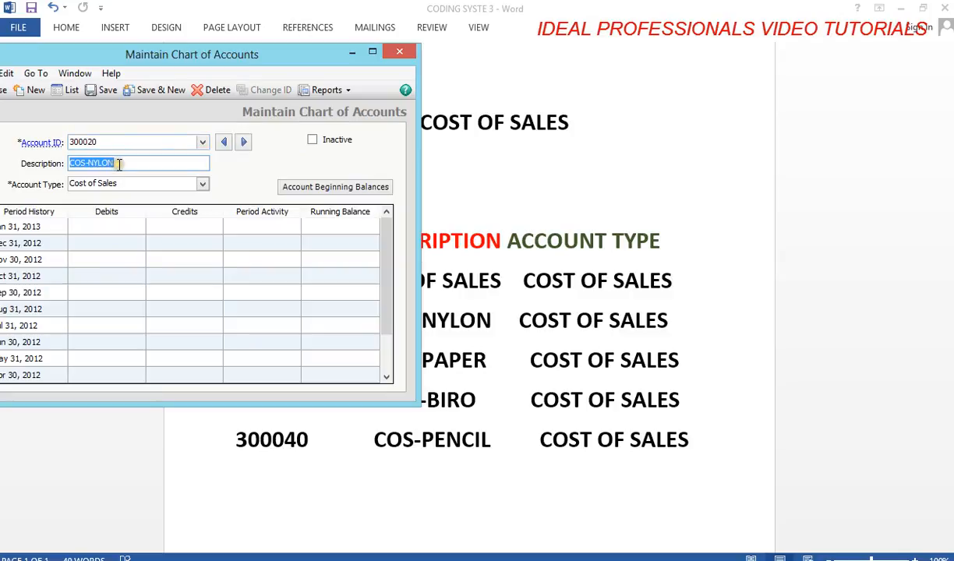
left_click(118, 163)
key("BackSpace")
key("BackSpace")
key("BackSpace")
key("BackSpace")
key("BackSpace")
type("PAPER")
left_click(109, 91)
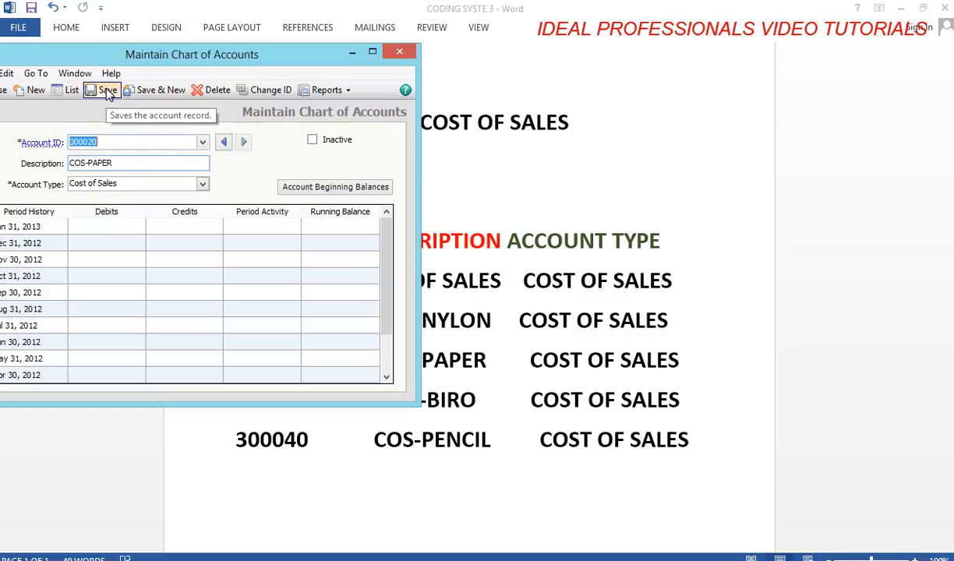
Create and save account 300030 with the description COS-BIRO, reusing the COS-PAPER record and its Cost of Sales type.
left_click(106, 142)
key("BackSpace")
key("BackSpace")
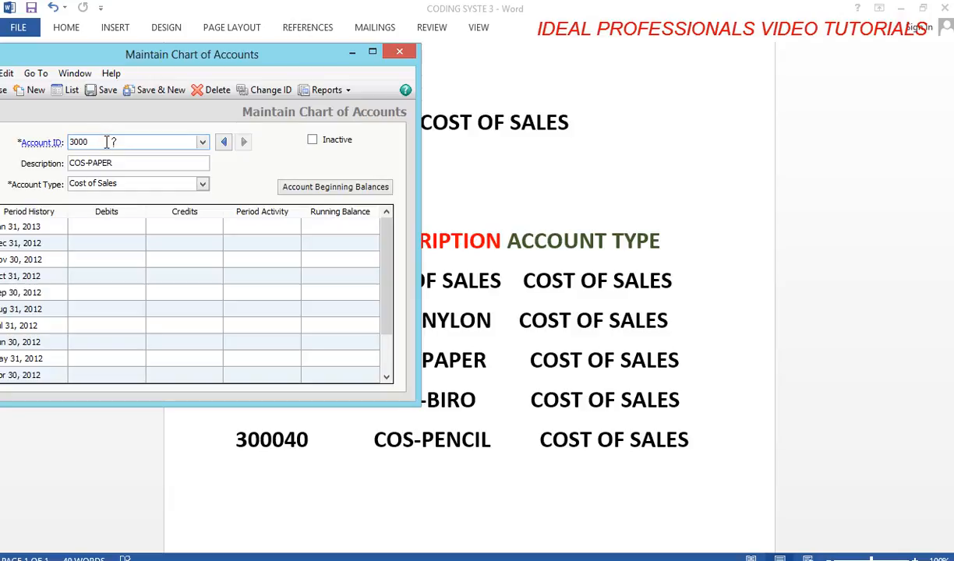
type("3")
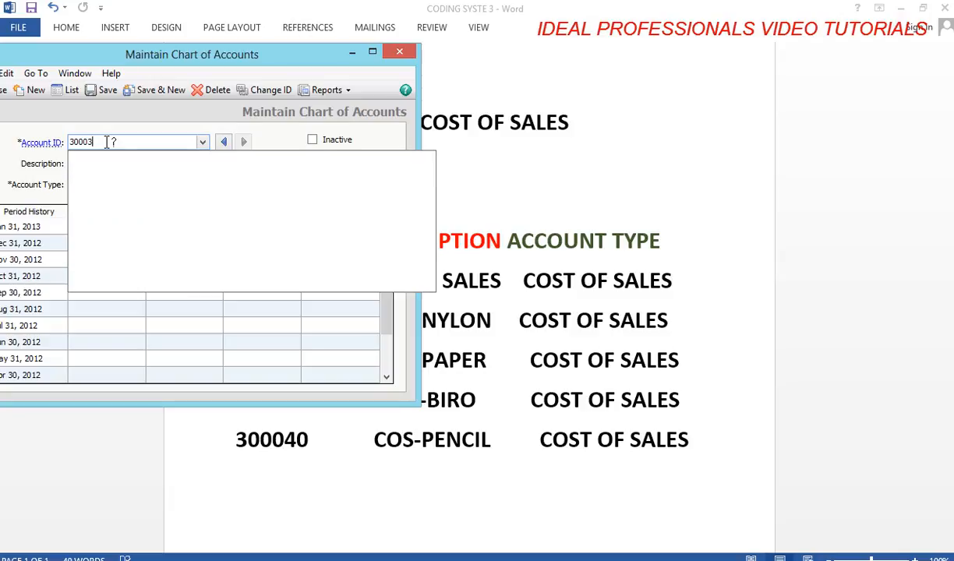
type("0")
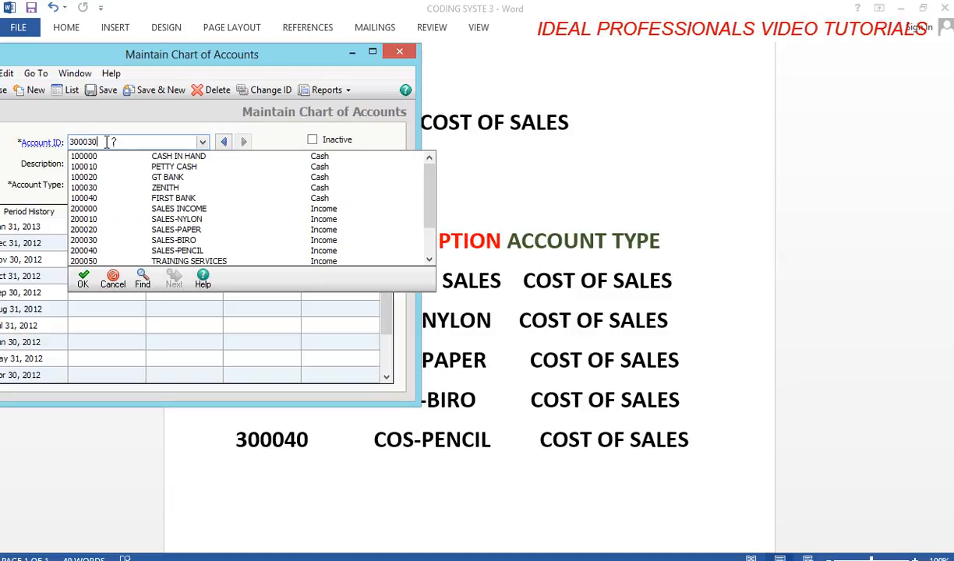
key("Tab")
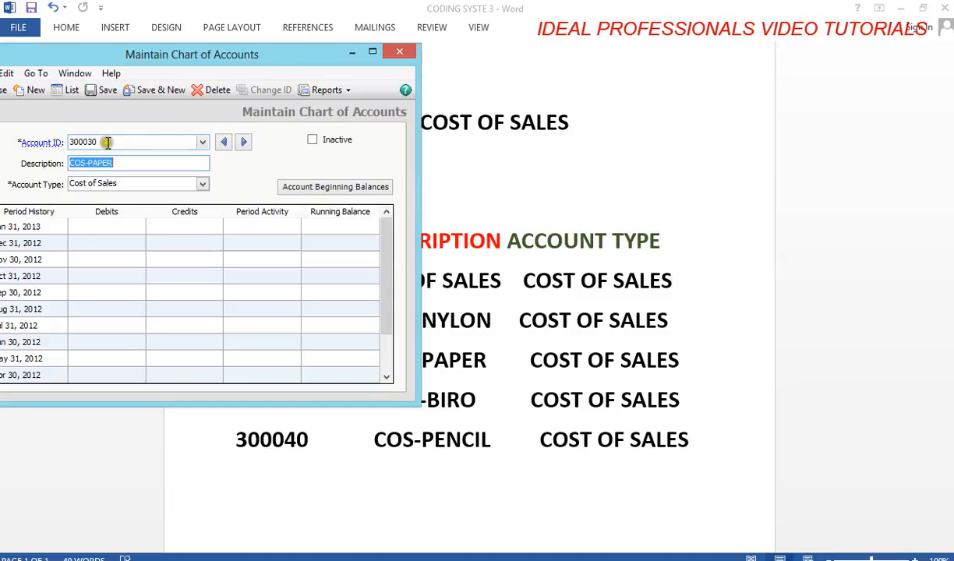
left_click(115, 162)
key("BackSpace")
key("BackSpace")
key("BackSpace")
key("BackSpace")
key("BackSpace")
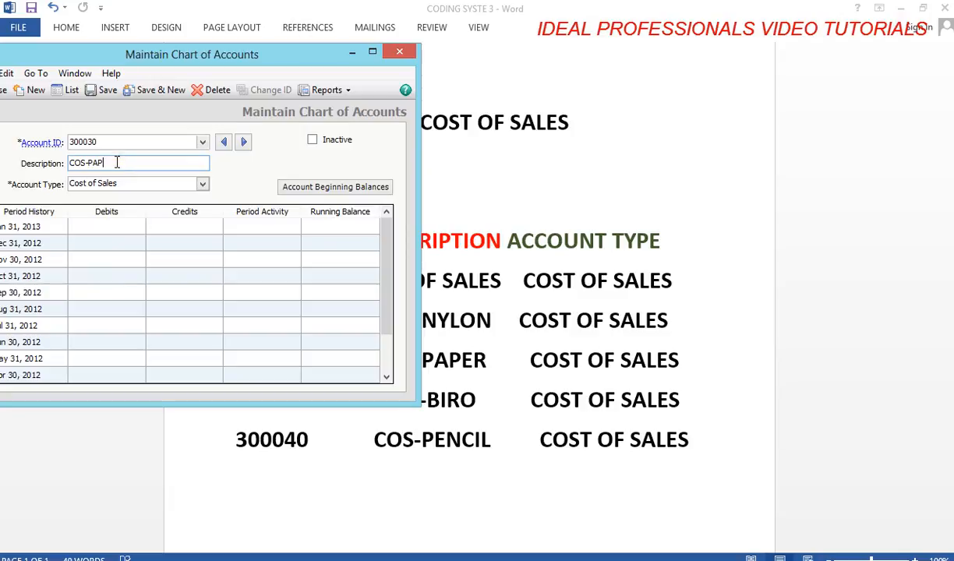
type("BIRO")
left_click(105, 91)
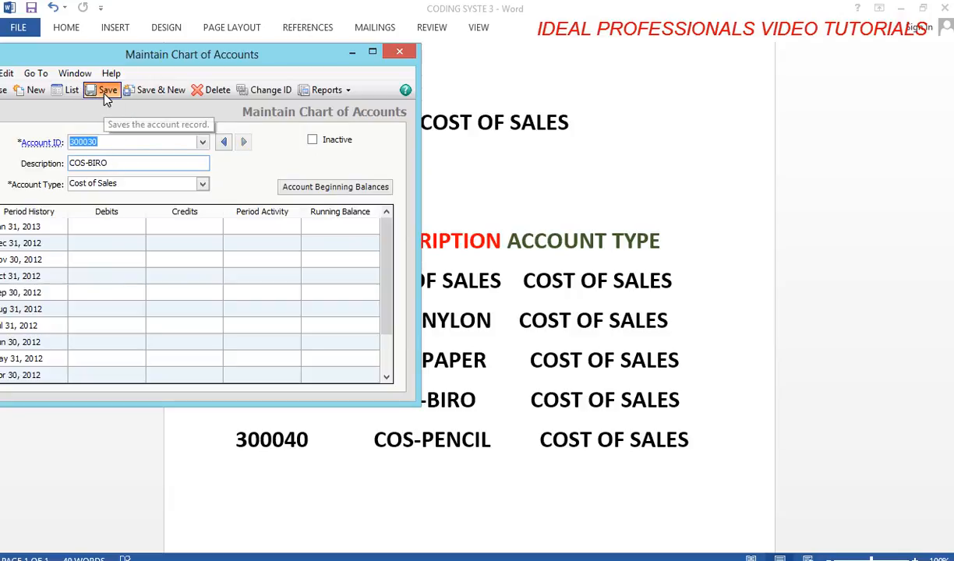
Create and save account 300040 with the description COS-PENCIL, reusing the COS-BIRO record and its Cost of Sales type.
left_click(105, 142)
key("BackSpace")
key("BackSpace")
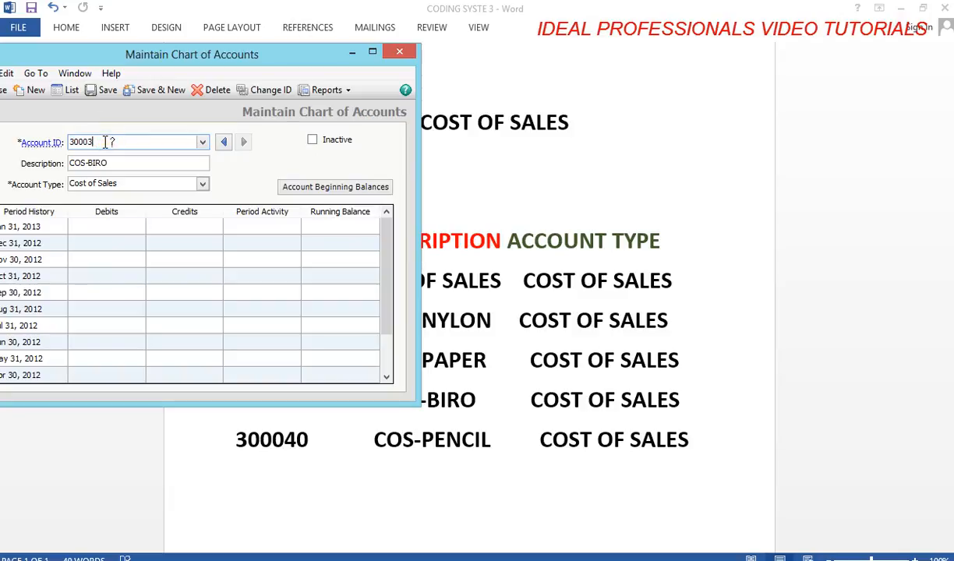
type("40")
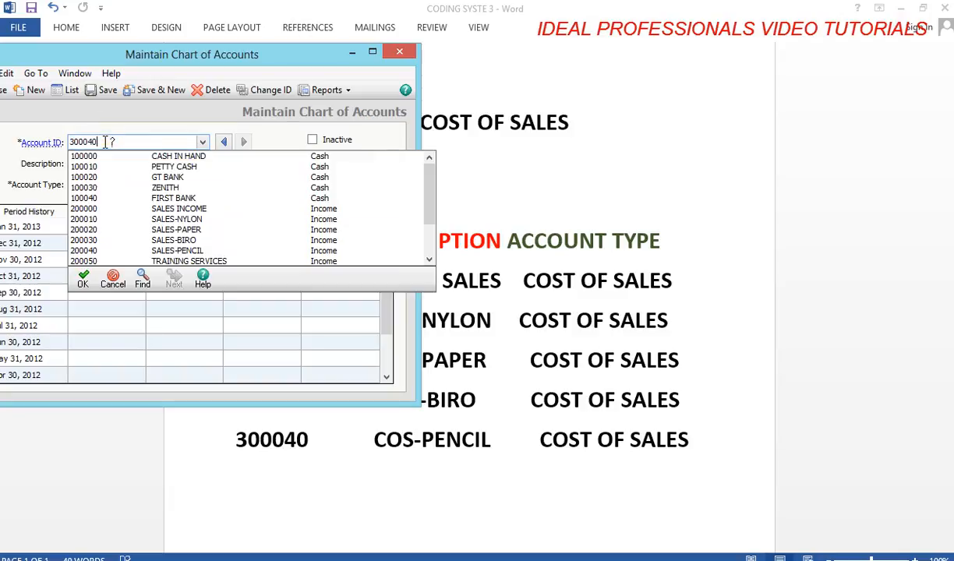
key("Tab")
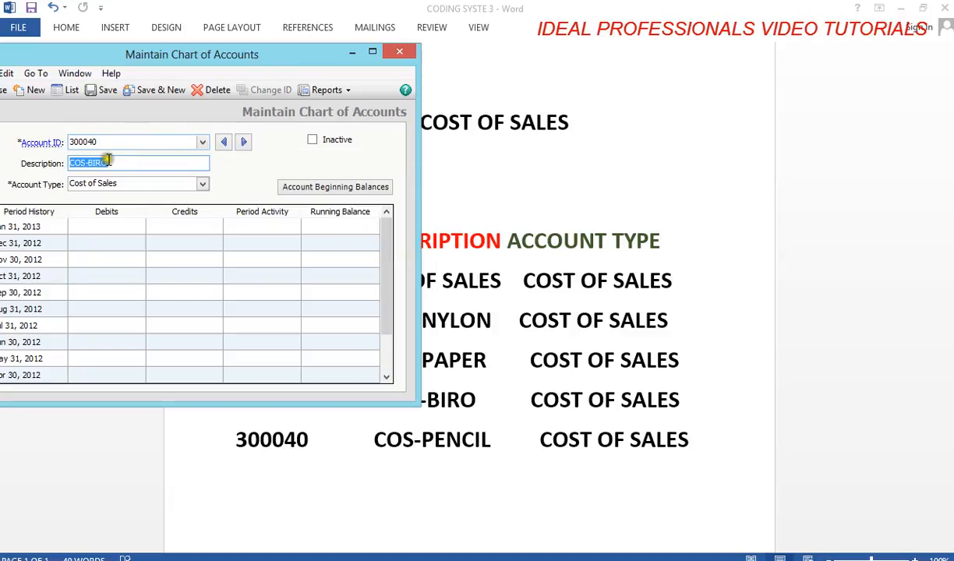
left_click(111, 163)
key("BackSpace")
key("BackSpace")
key("BackSpace")
key("BackSpace")
type("PEN")
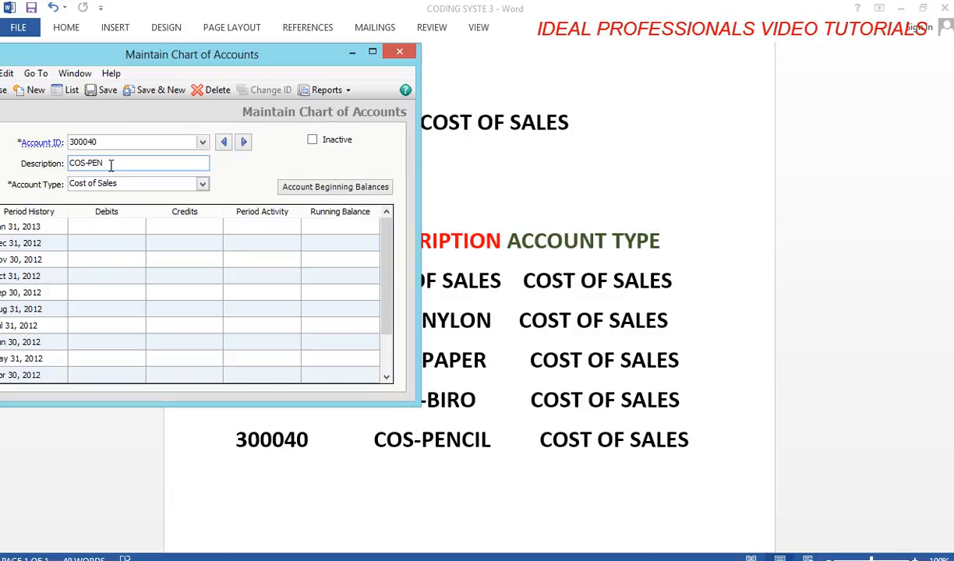
type("CIL")
left_click(107, 91)
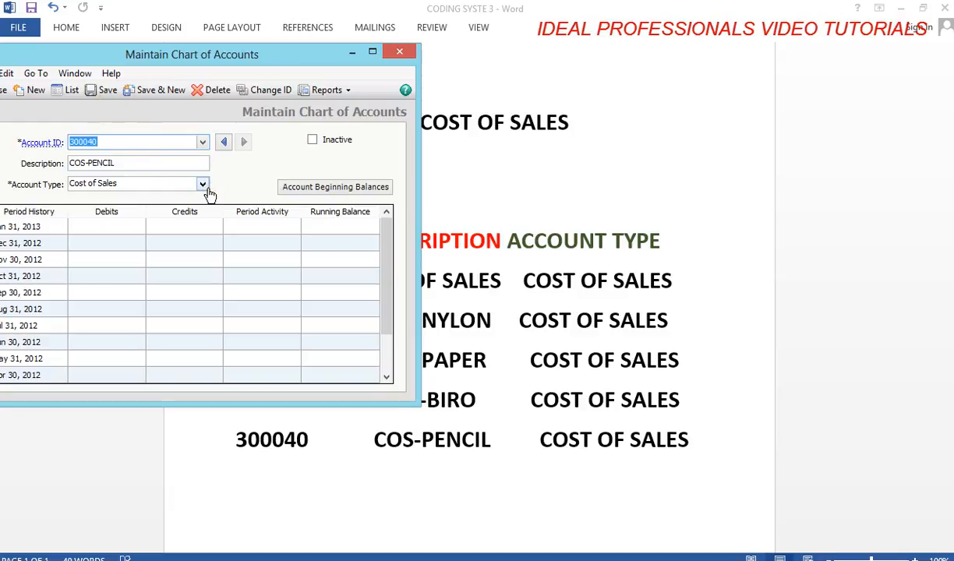
Open the account list in a maximized window and review the cash, income and cost of sales accounts row by row through COS-PENCIL.
left_click(66, 91)
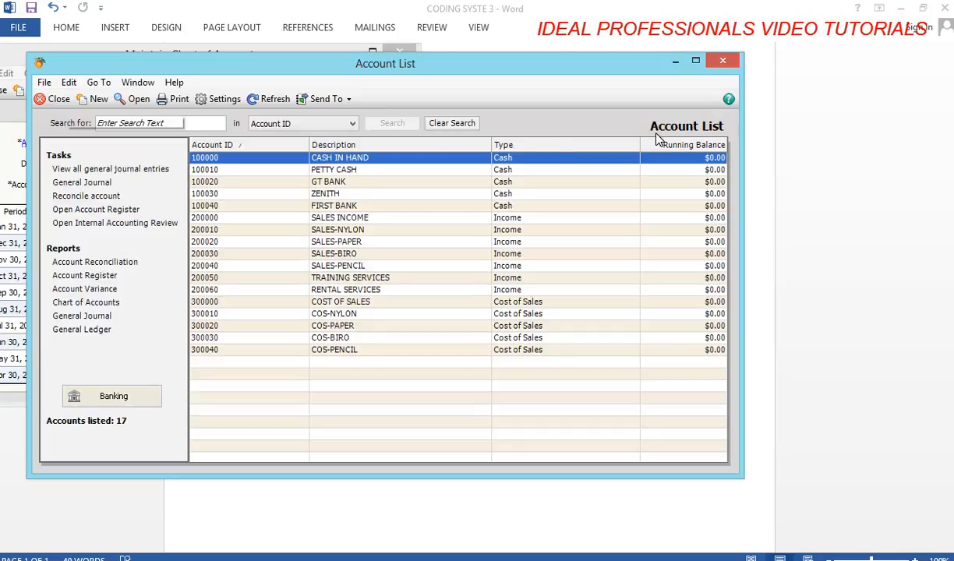
left_click(696, 62)
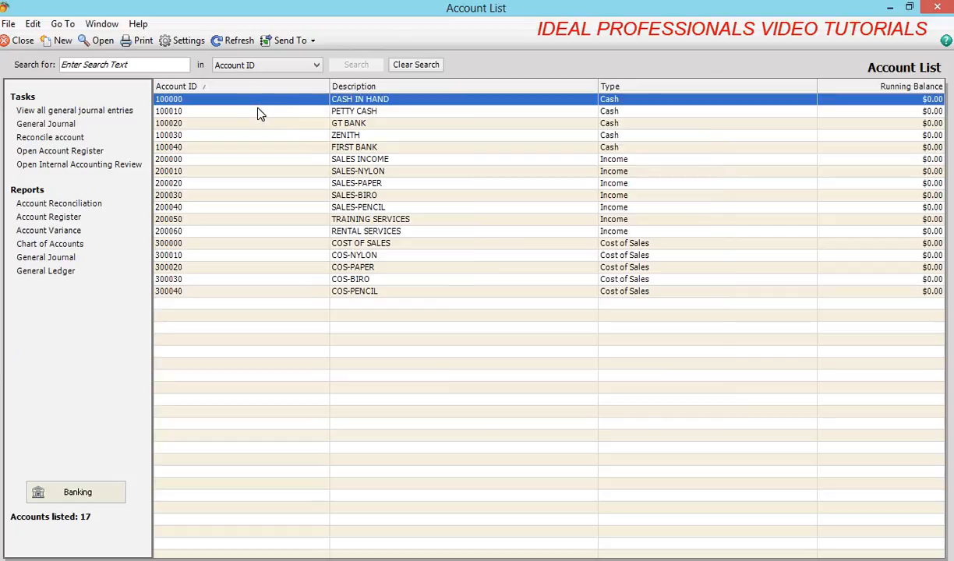
left_click(348, 114)
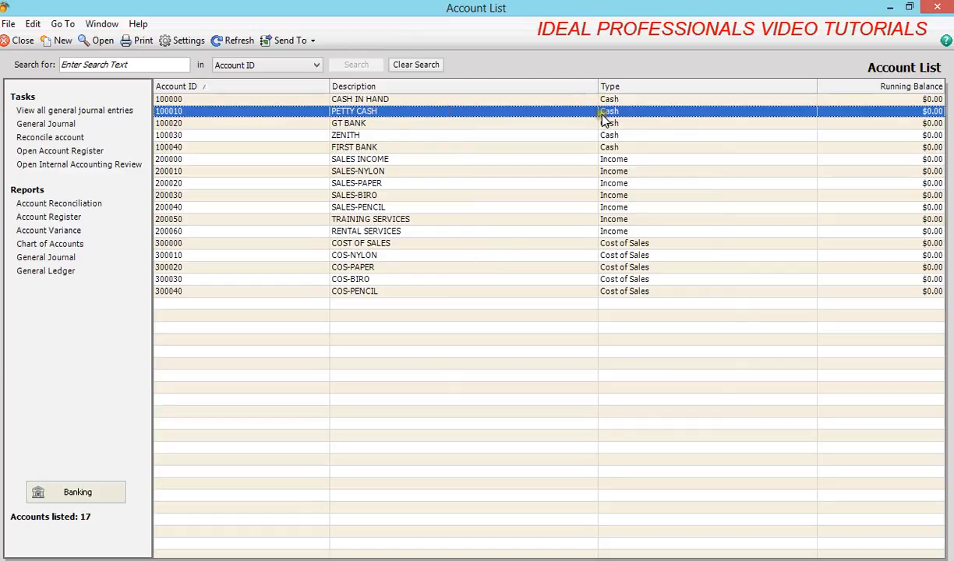
key("Down")
key("Down")
key("Down")
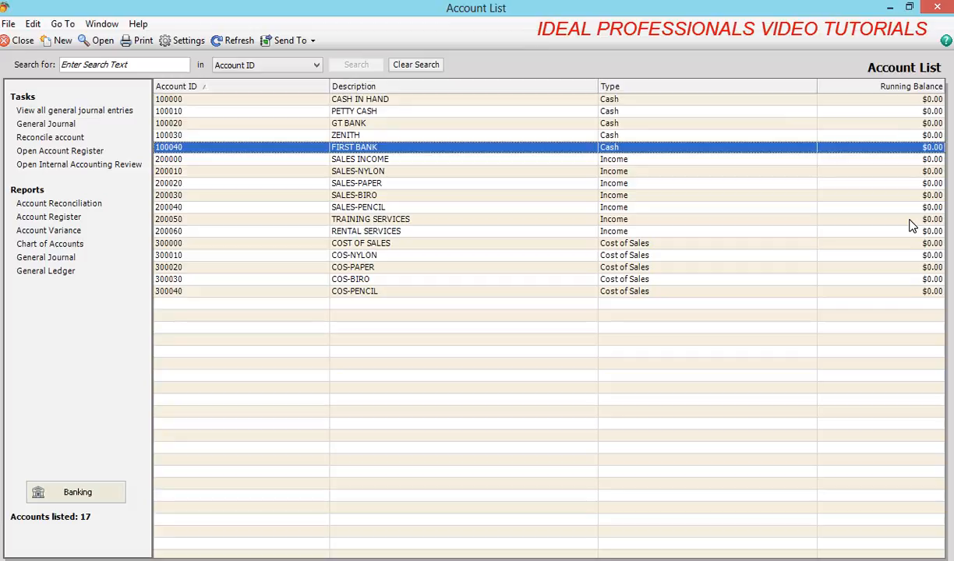
key("Down")
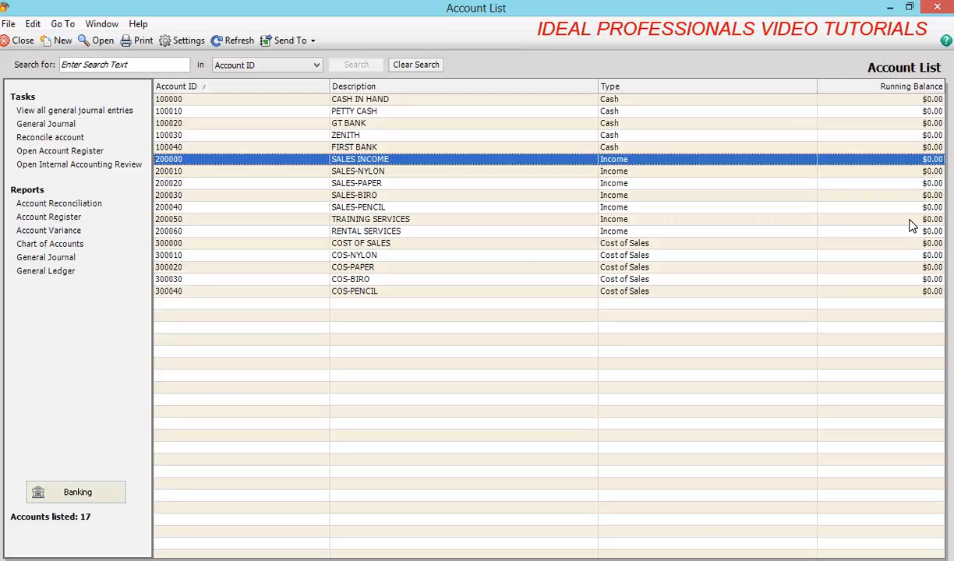
key("Down")
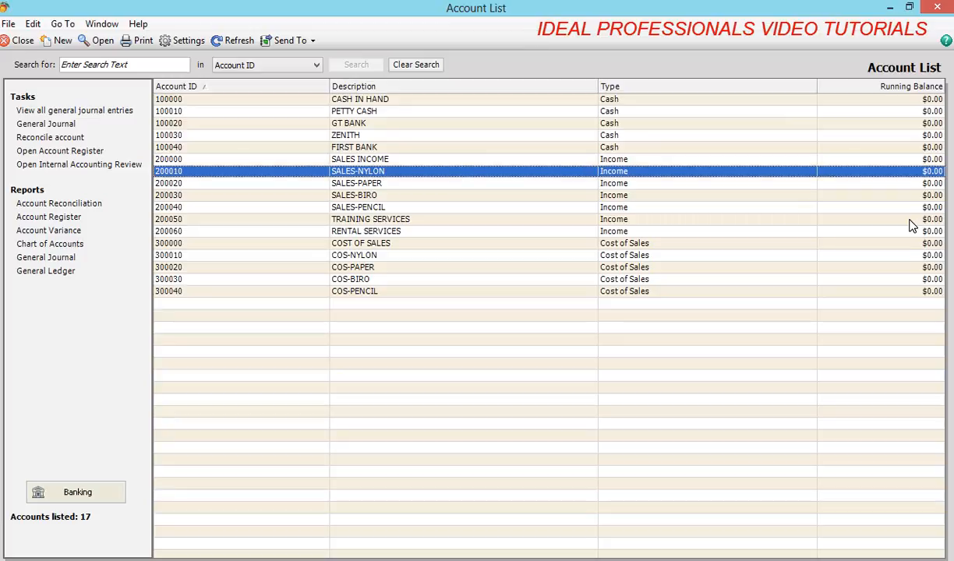
key("Down")
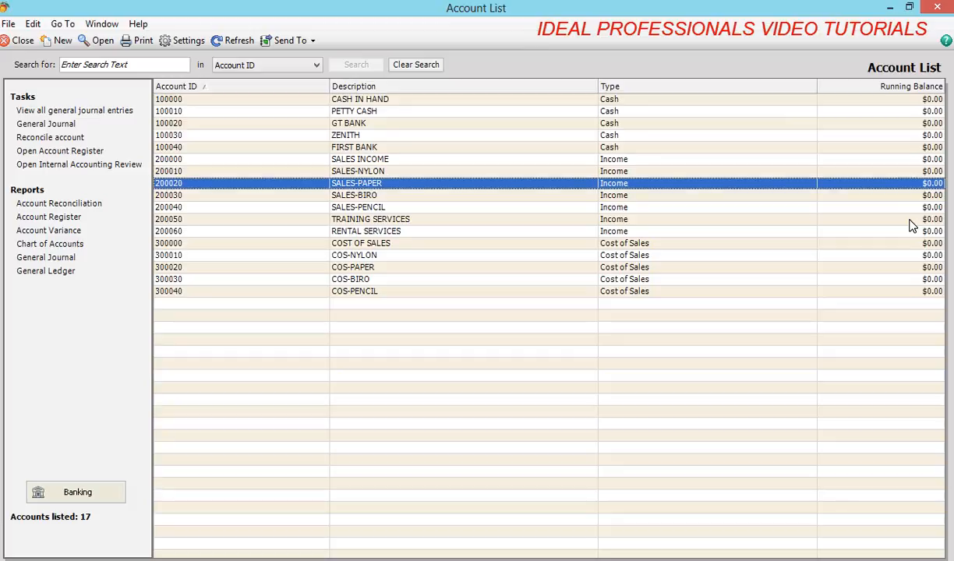
key("Down")
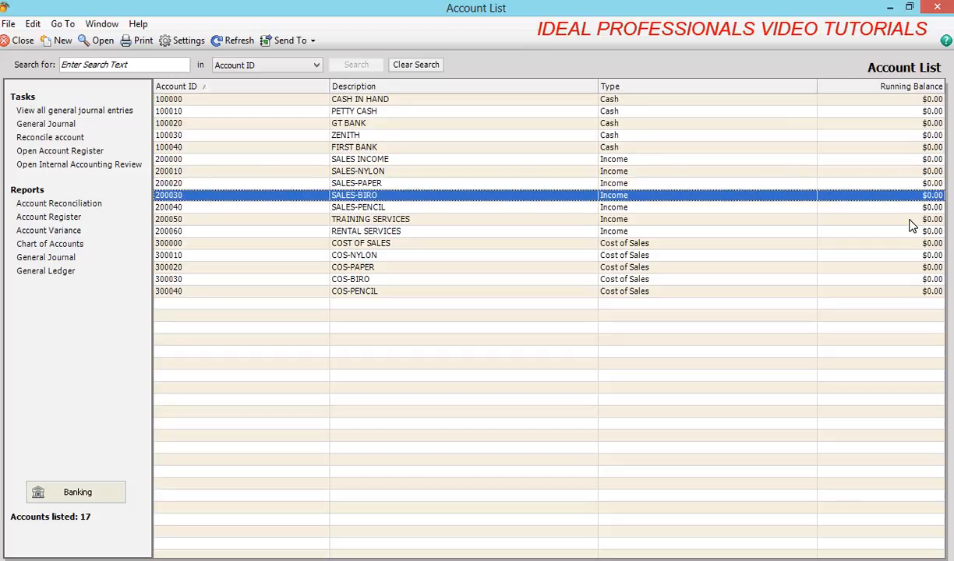
key("Down")
key("Down")
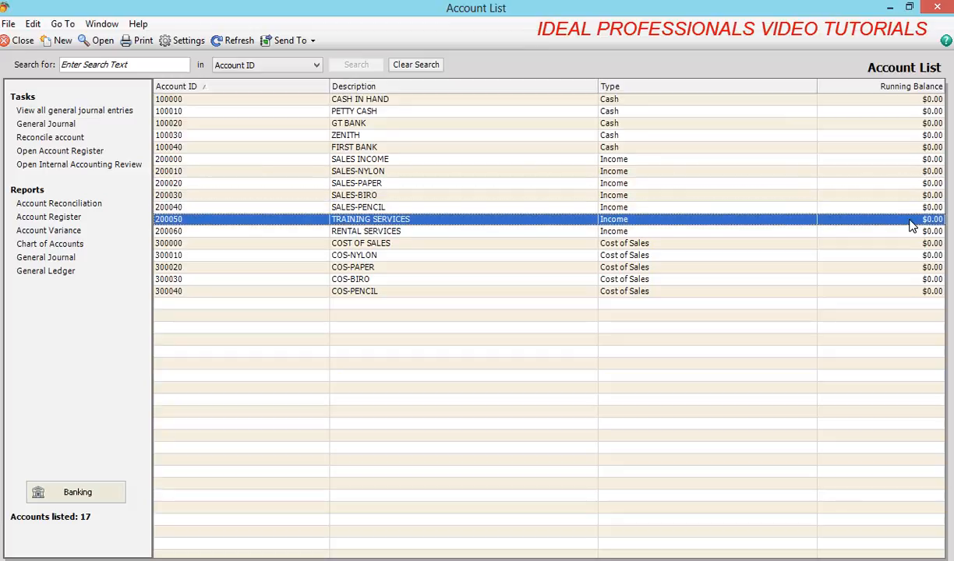
key("Down")
key("Down")
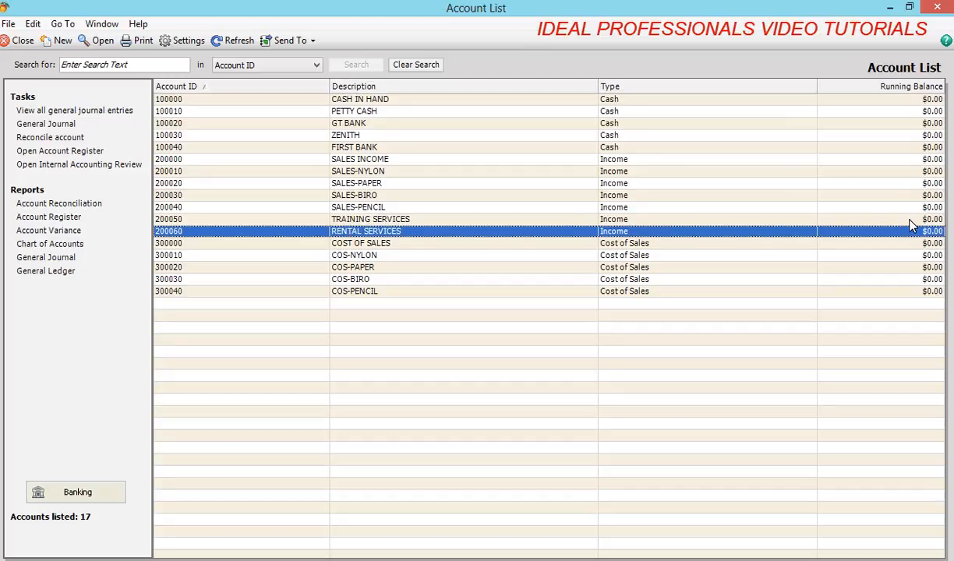
key("Down")
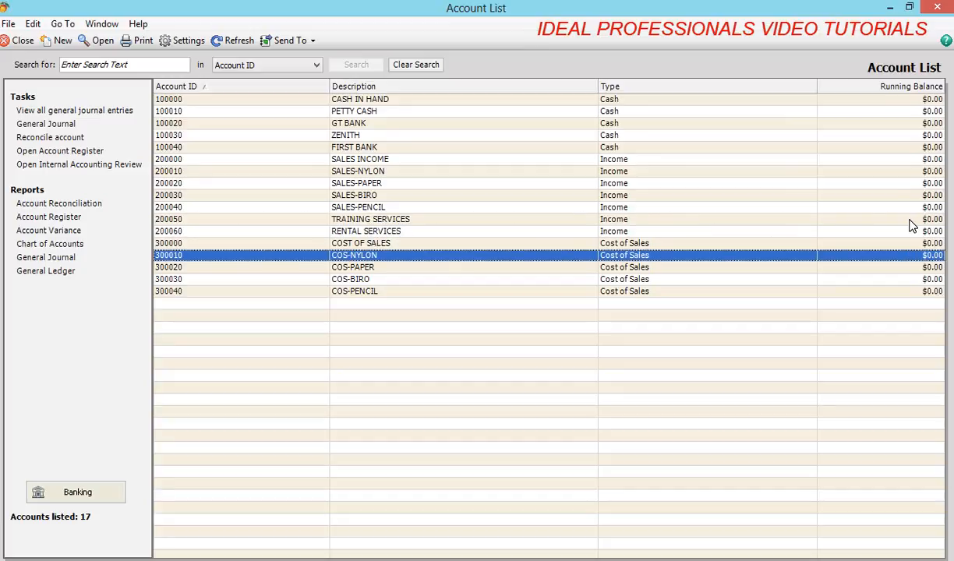
key("Down")
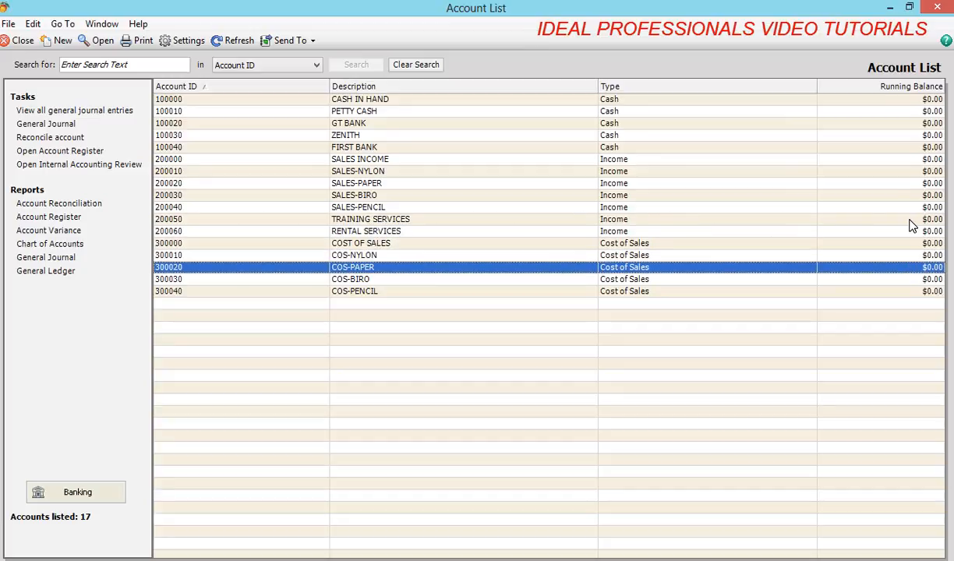
key("Down")
key("Down")
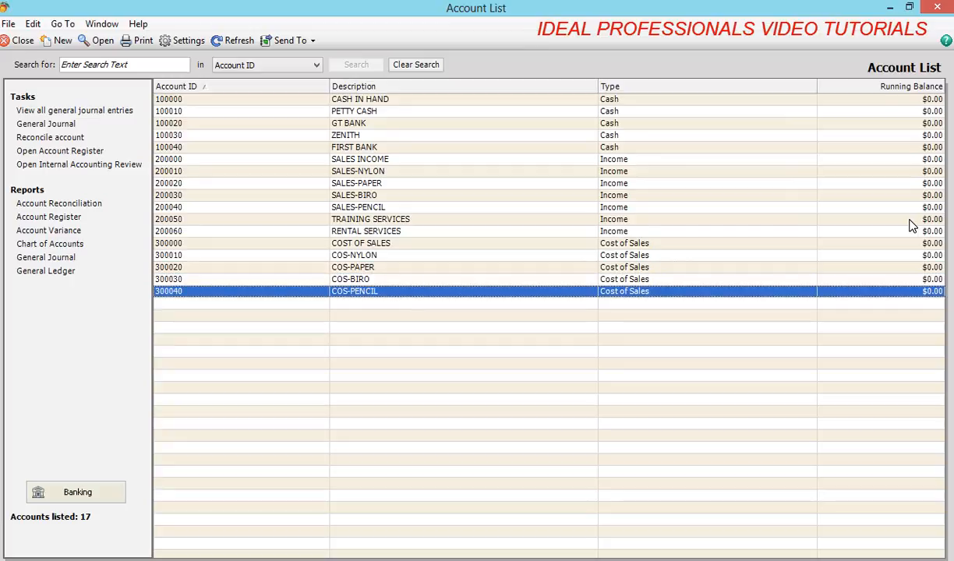